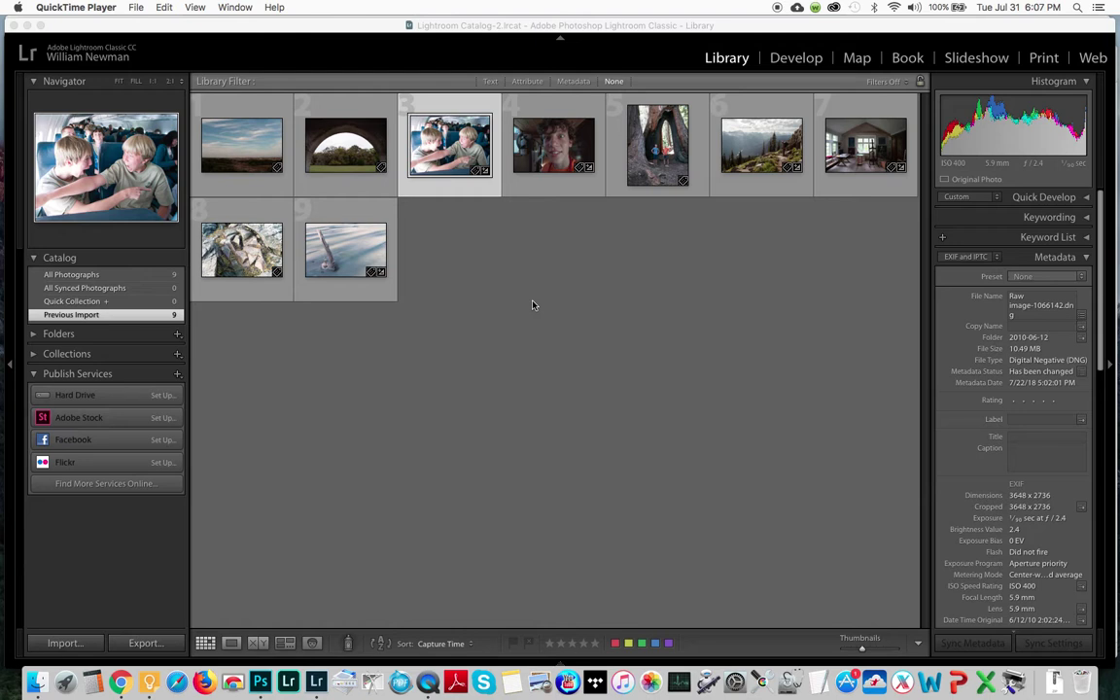
left_click(547, 162)
left_click(548, 163)
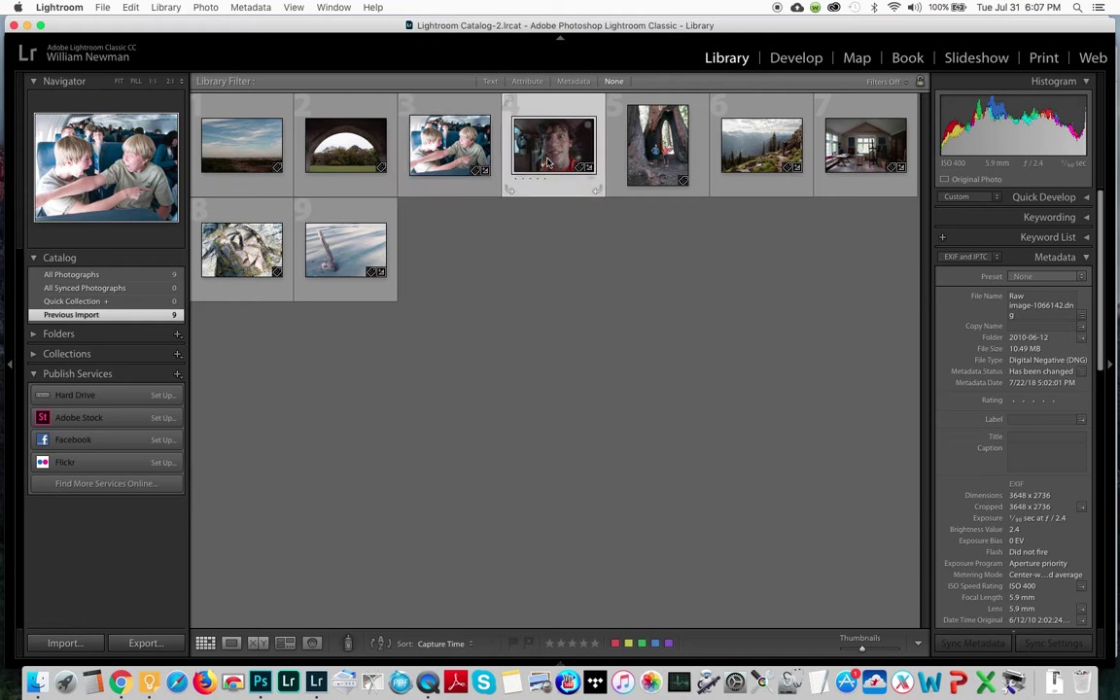
right_click(548, 162)
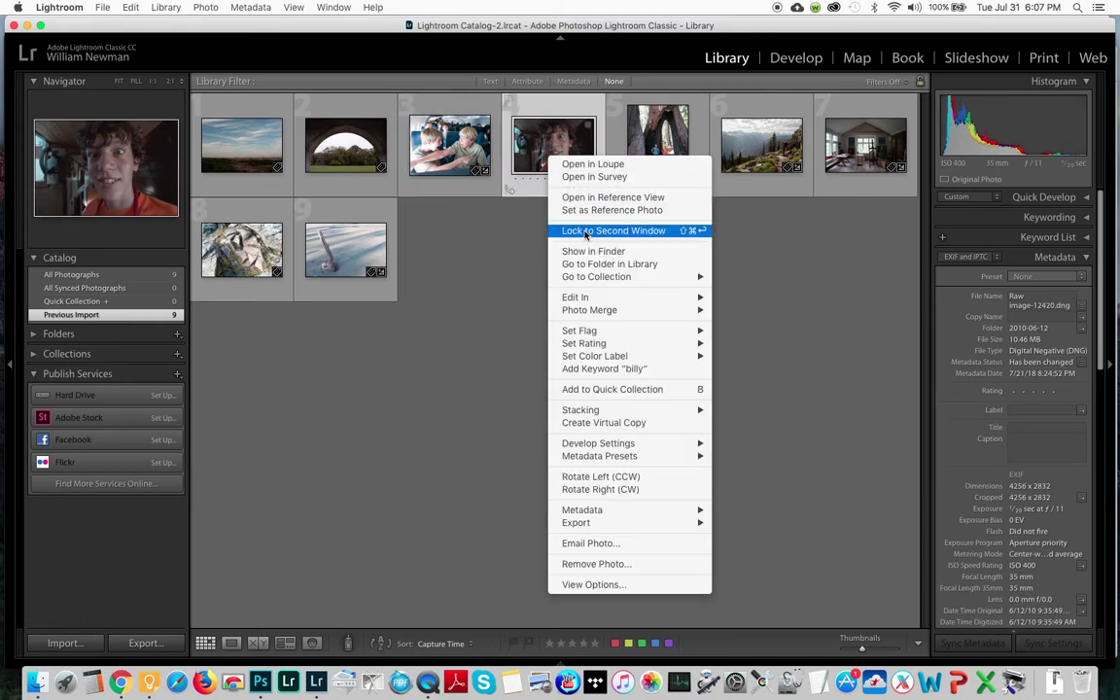
mouse_move(588, 298)
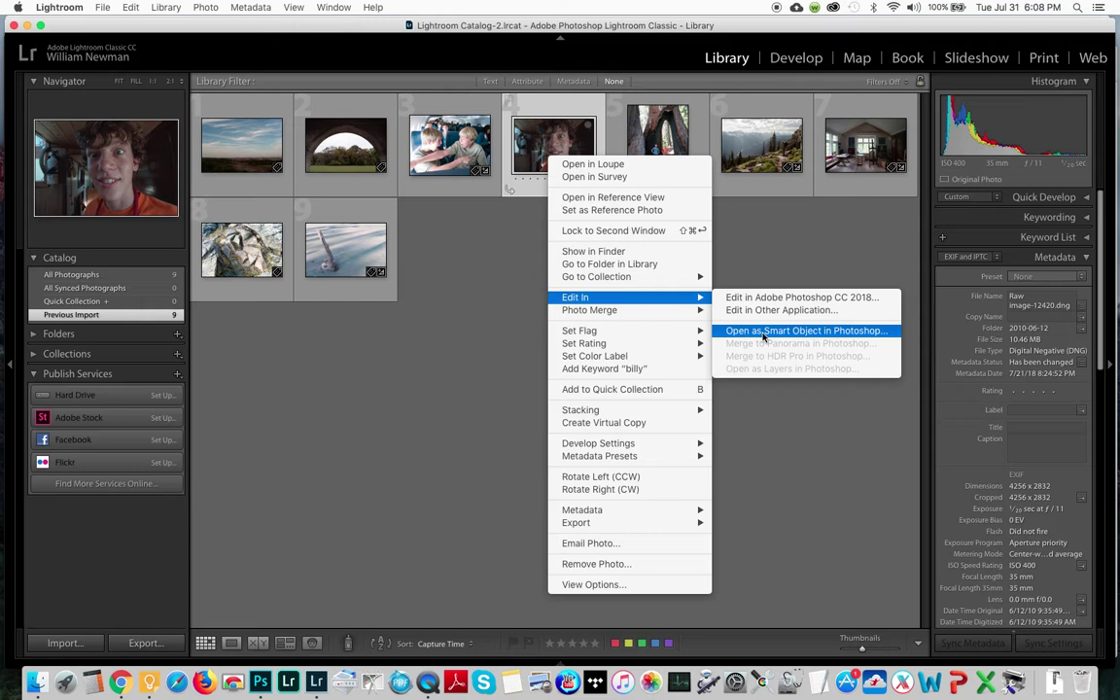
left_click(442, 342)
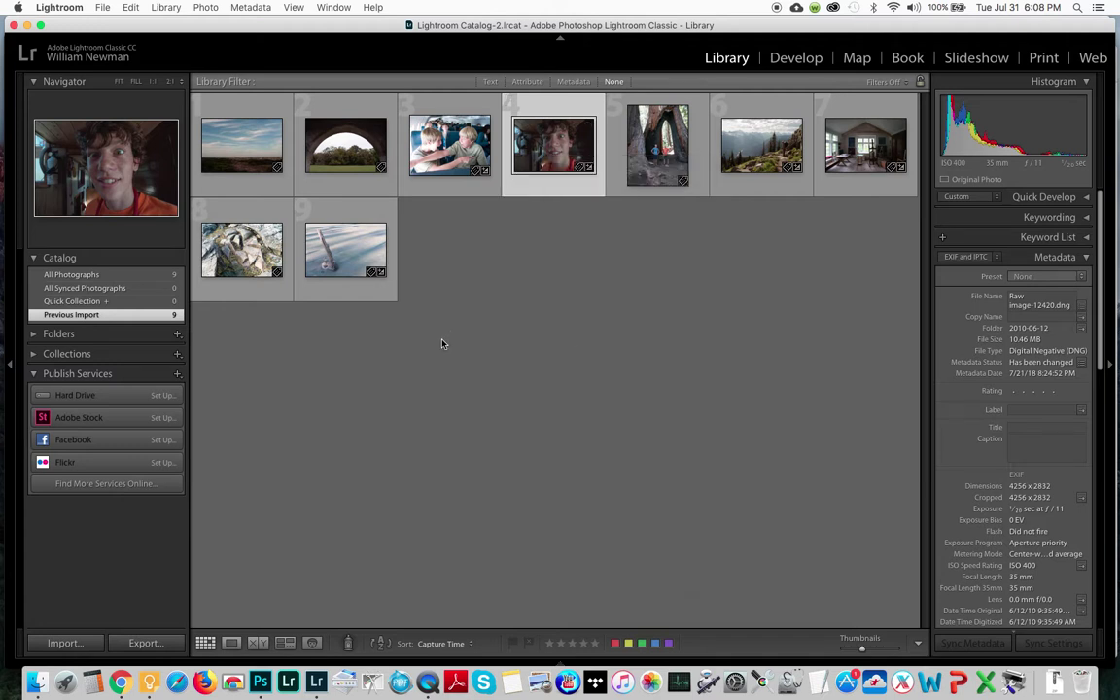
Step: Select the photo of the two boys on the plane together with the portrait beside it, and open the export settings for both
left_click(456, 168)
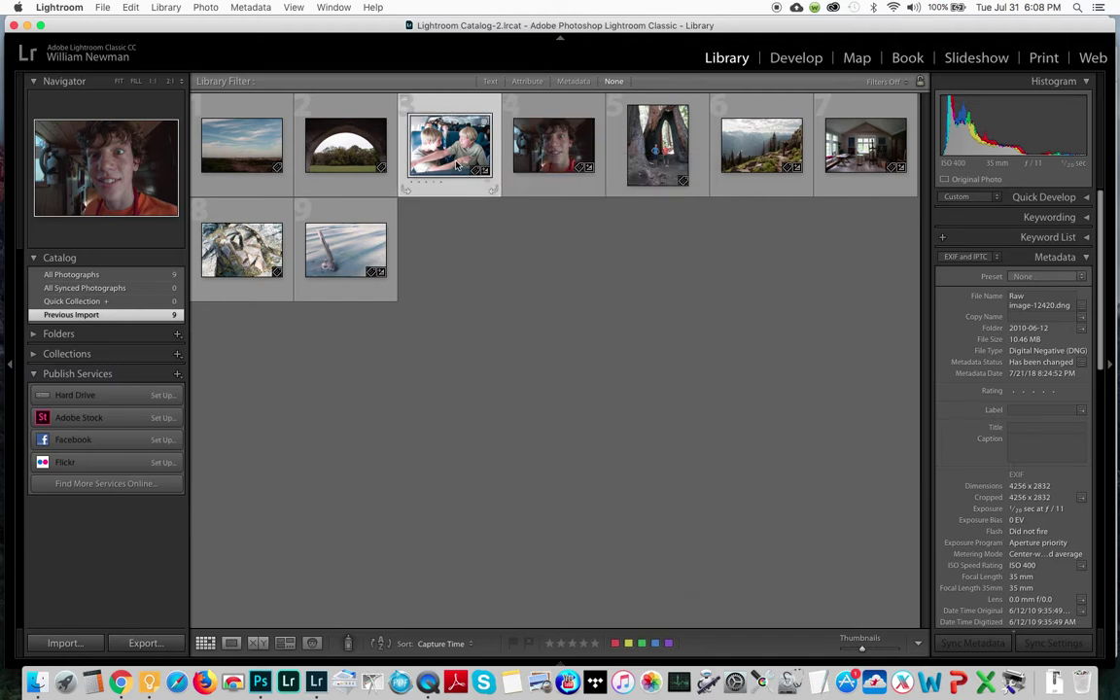
left_click(541, 159, "super")
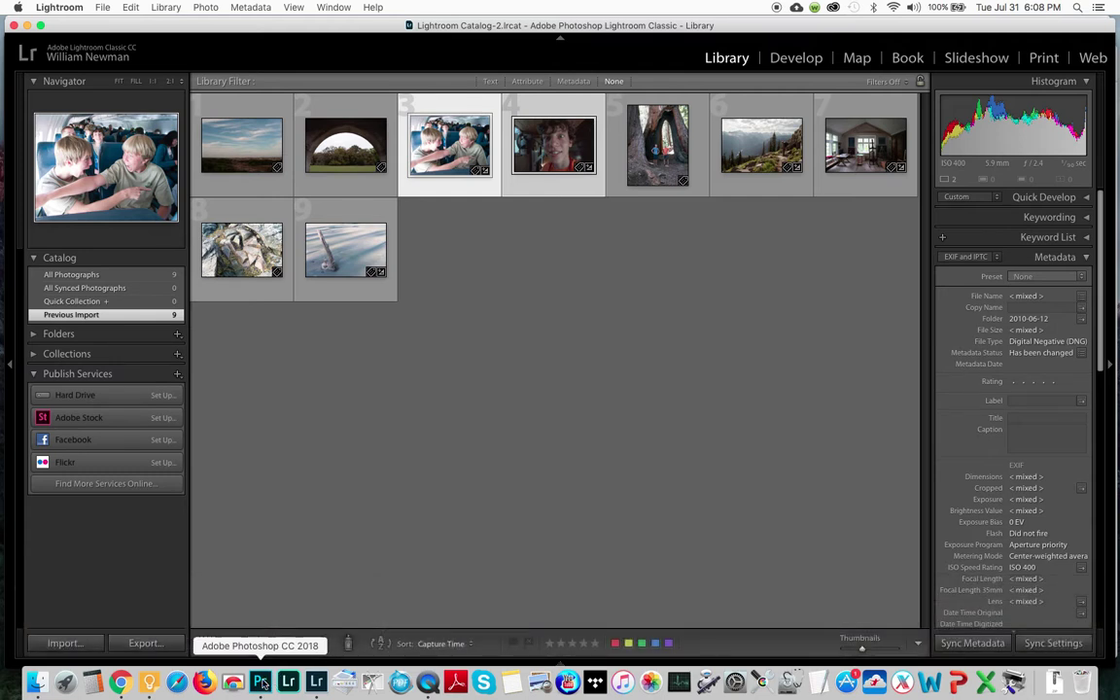
left_click(103, 10)
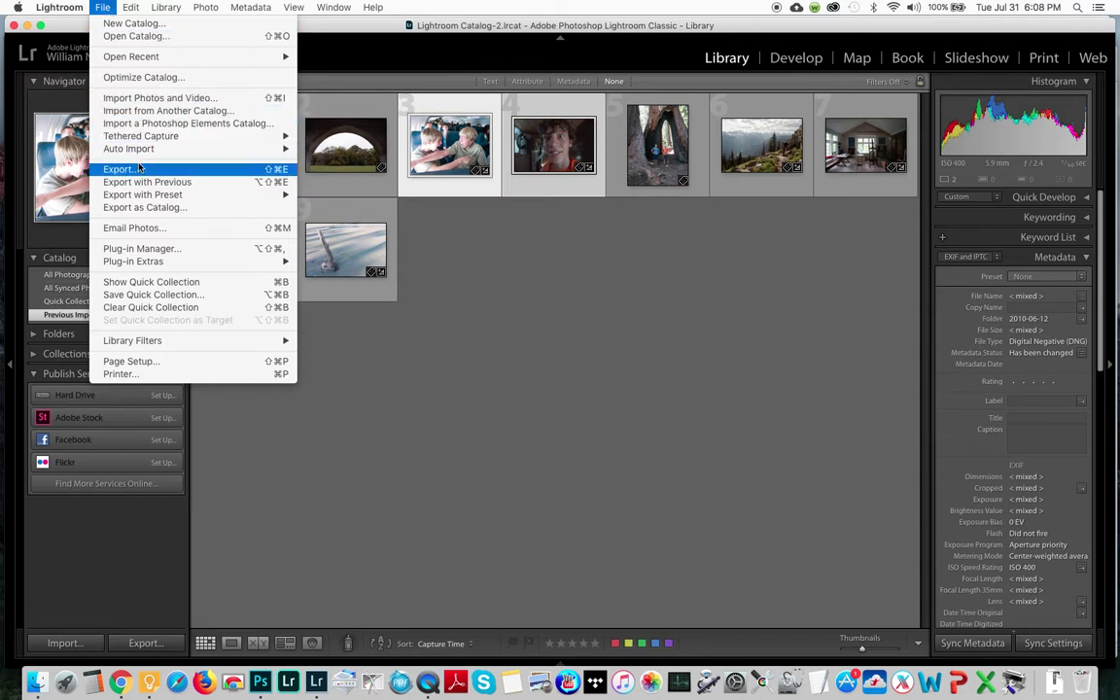
left_click(462, 224)
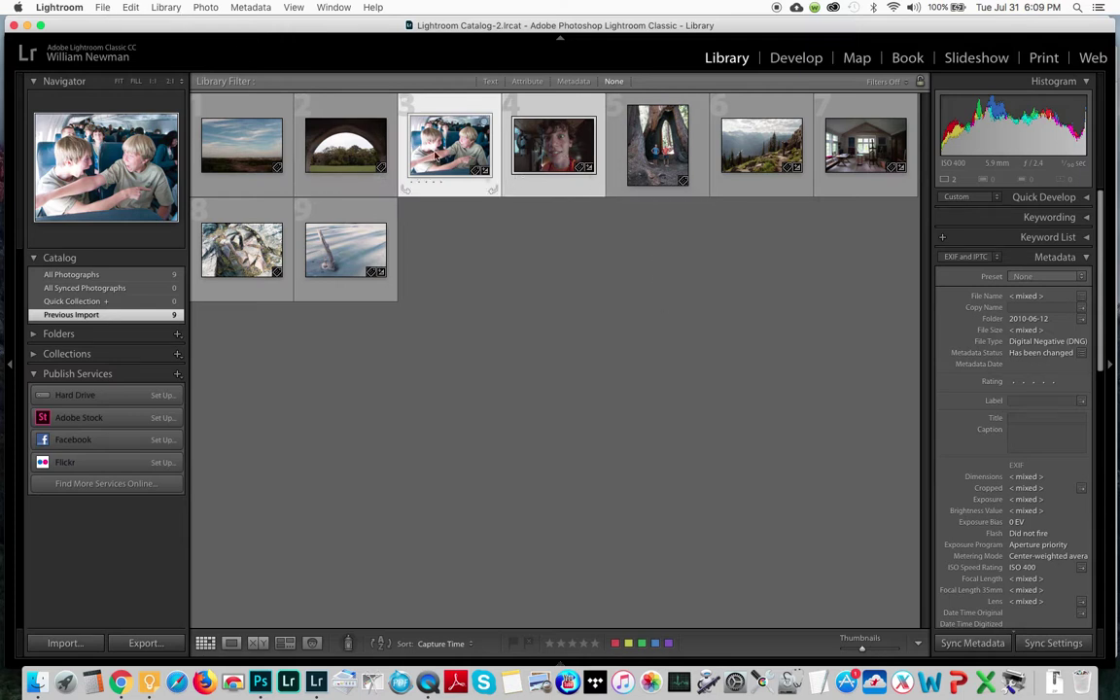
left_click(101, 8)
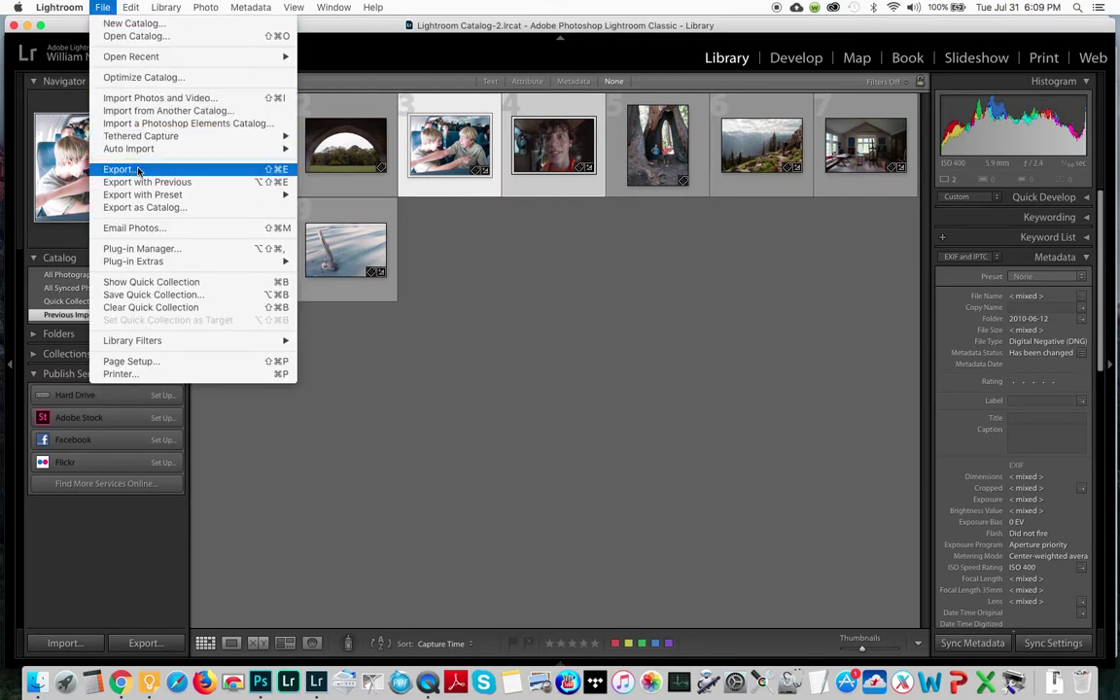
left_click(276, 391)
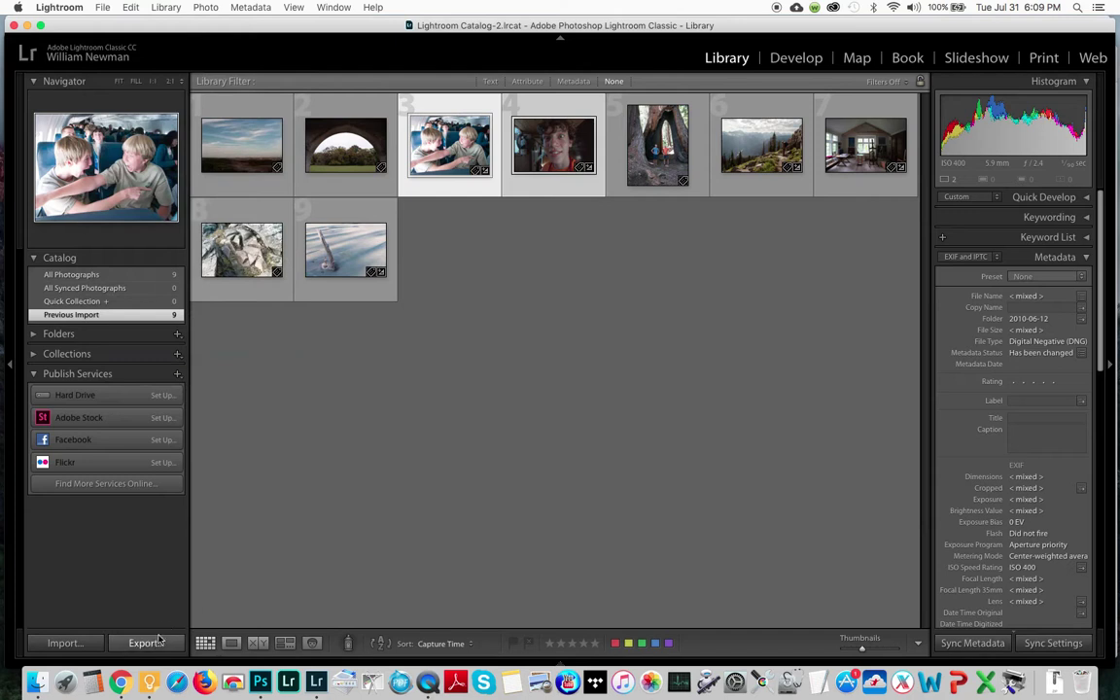
left_click(154, 643)
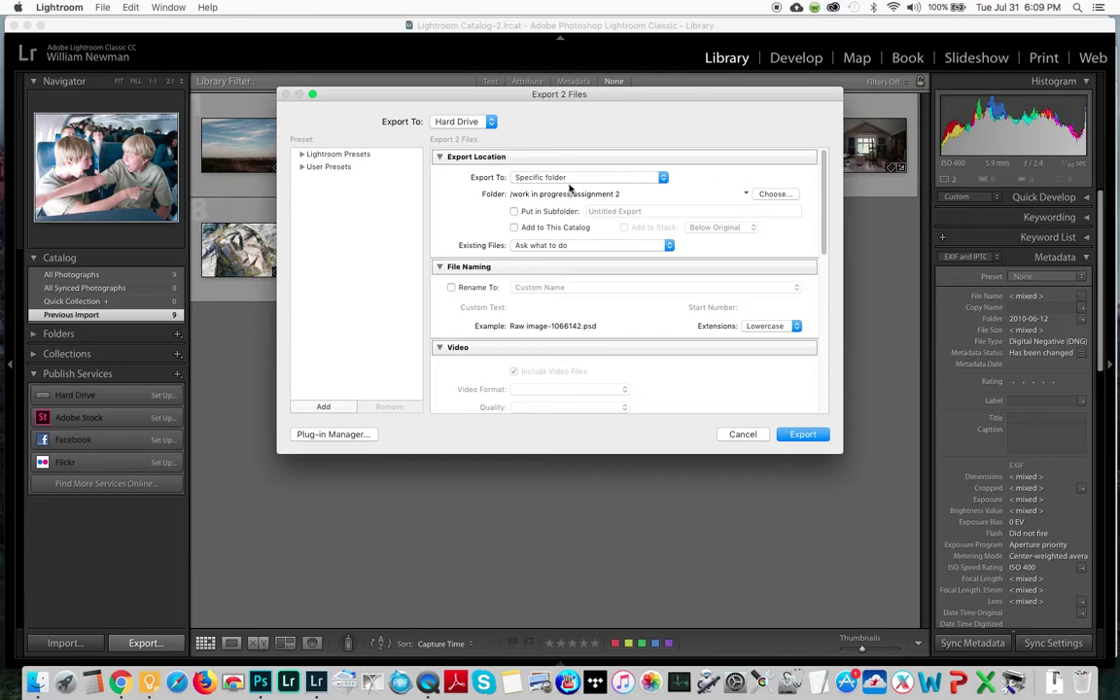
Step: Choose the assignment 2 folder inside work in progress as the export destination
left_click(782, 194)
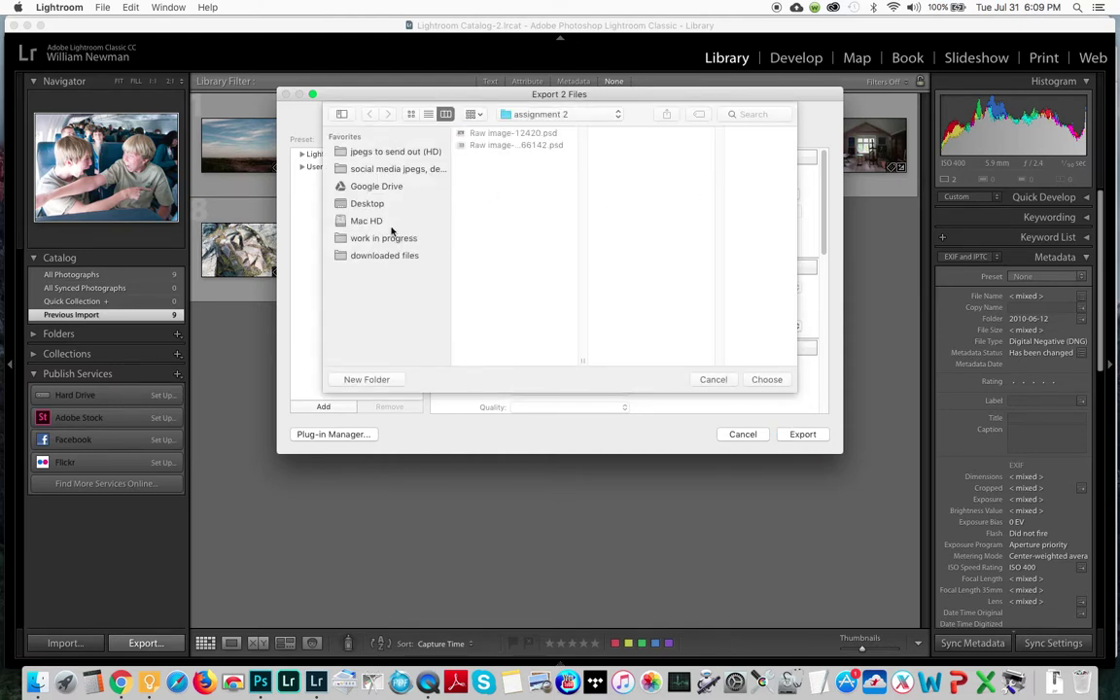
left_click(389, 238)
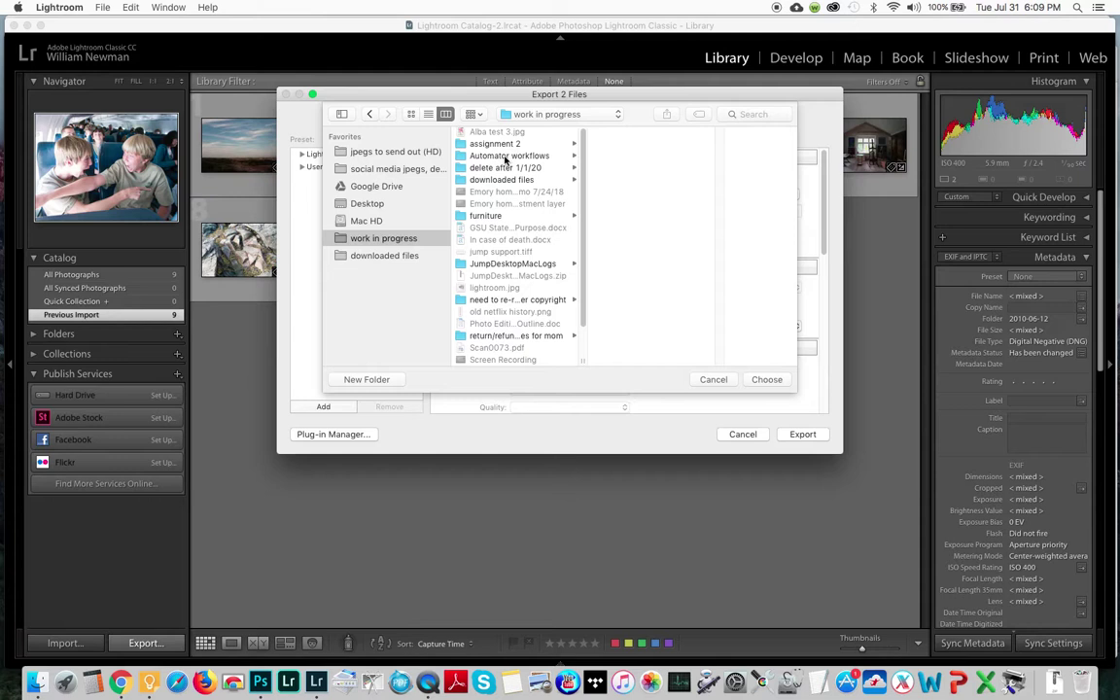
left_click(494, 145)
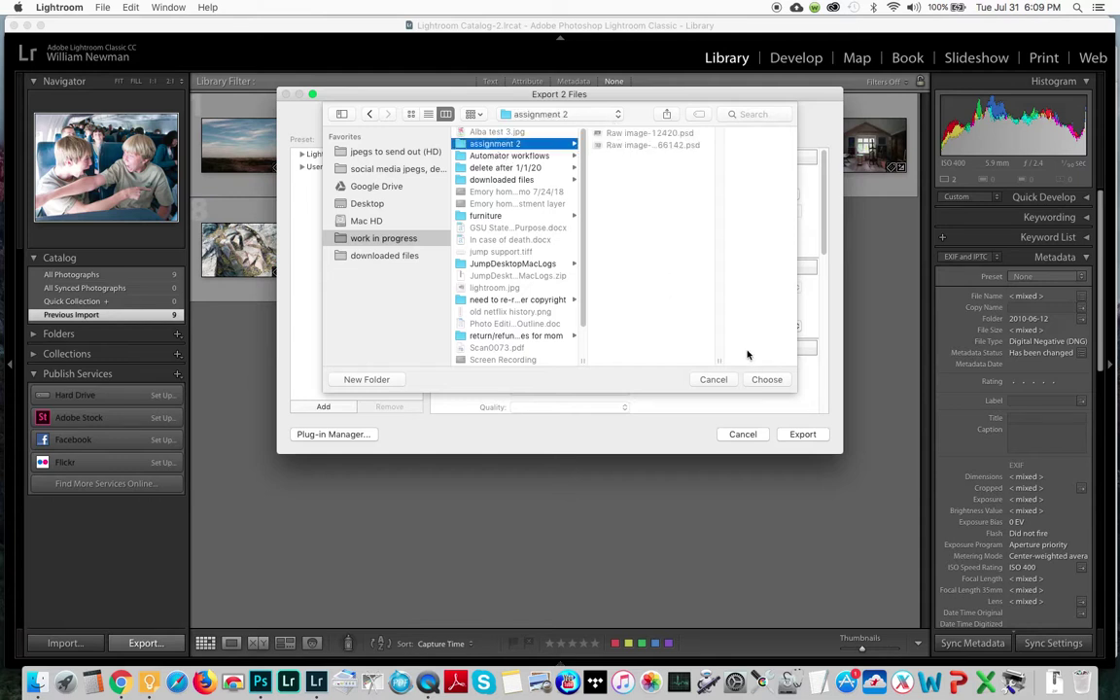
left_click(767, 380)
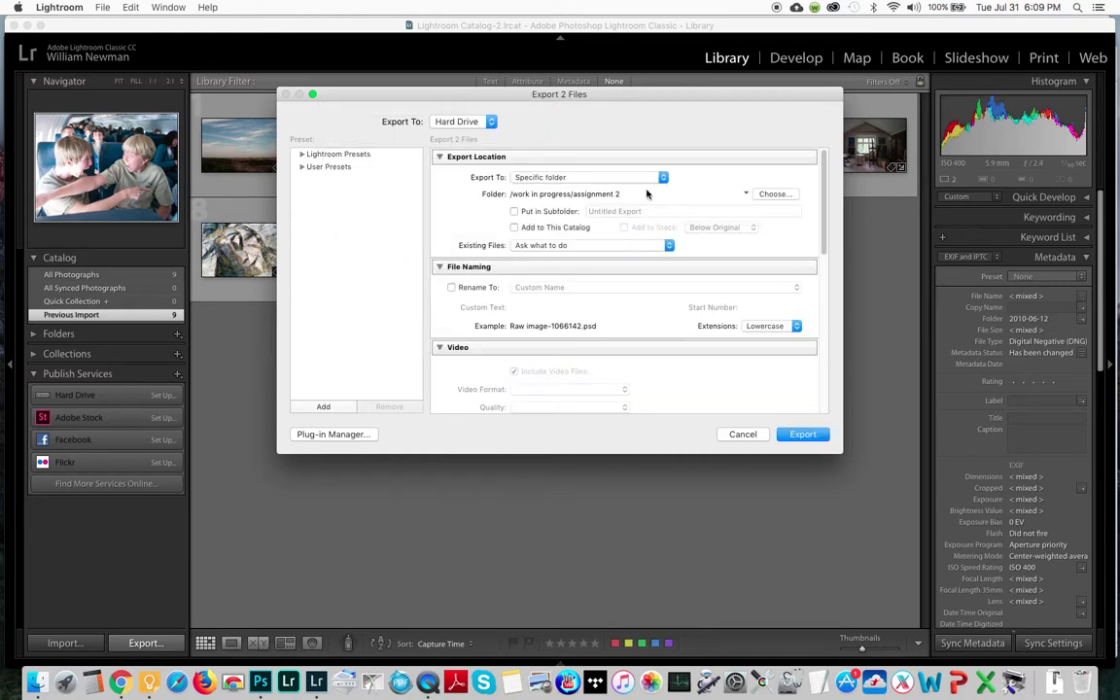
Step: Switch the handling of existing files to Overwrite WITHOUT WARNING and back to Ask what to do
left_click(587, 247)
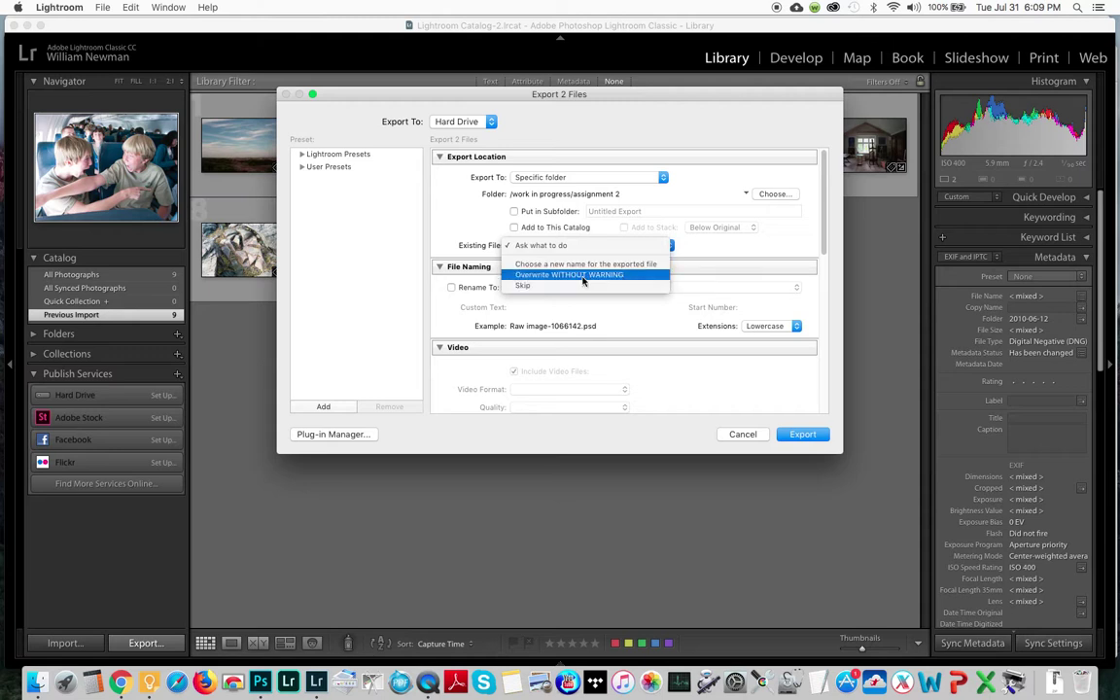
left_click(584, 277)
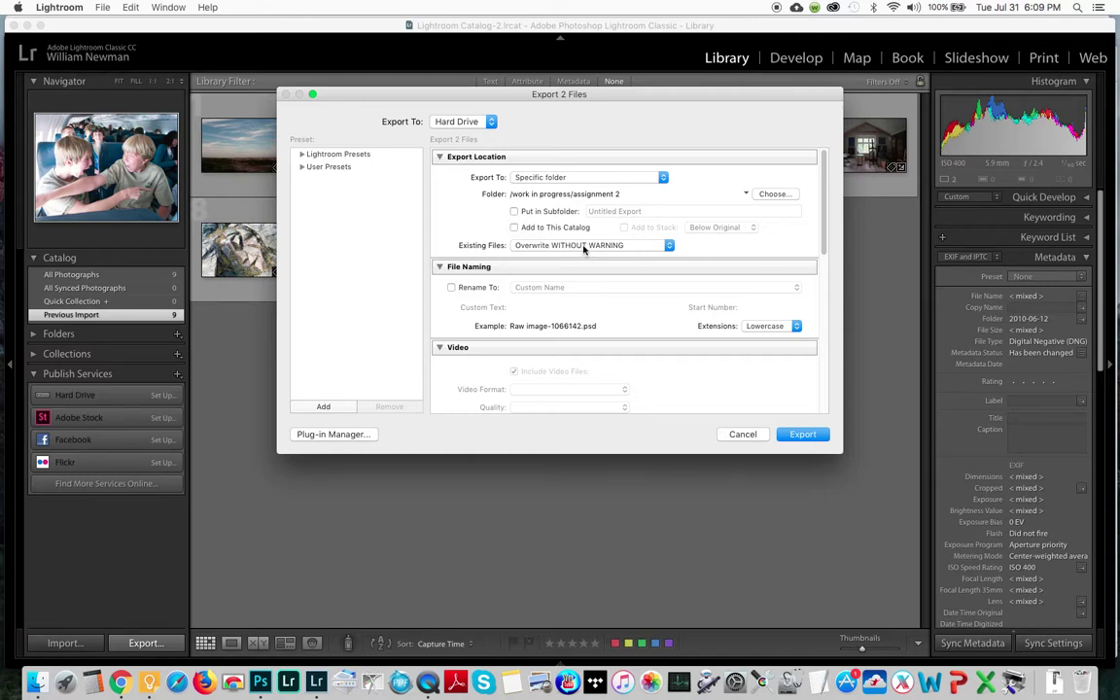
left_click(583, 247)
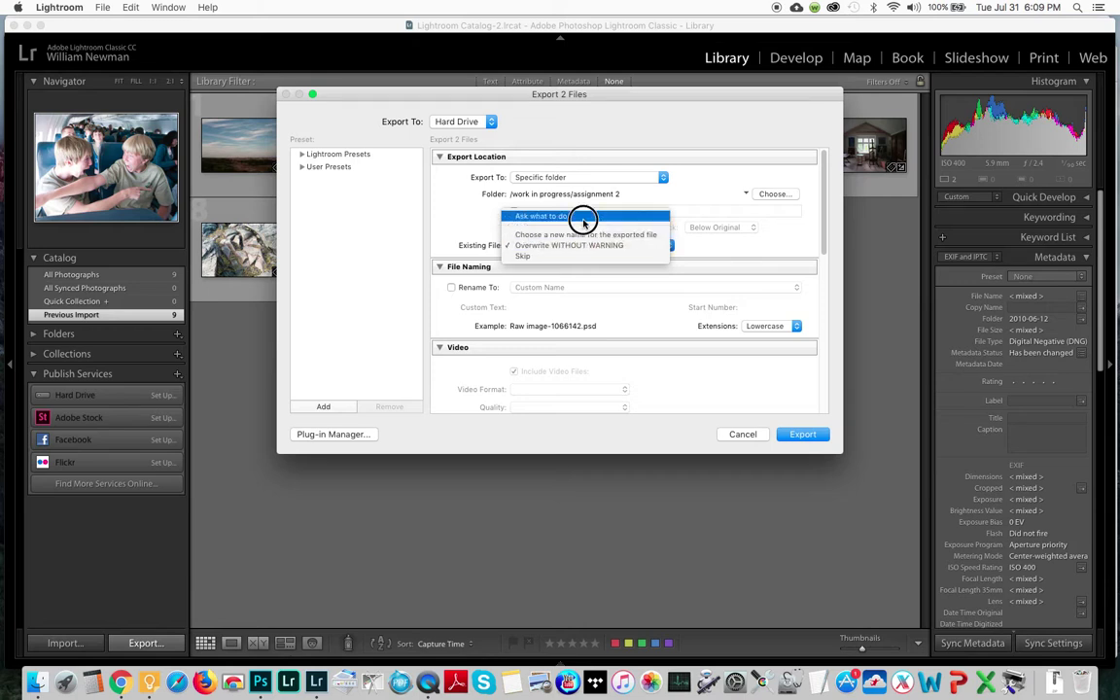
left_click(584, 222)
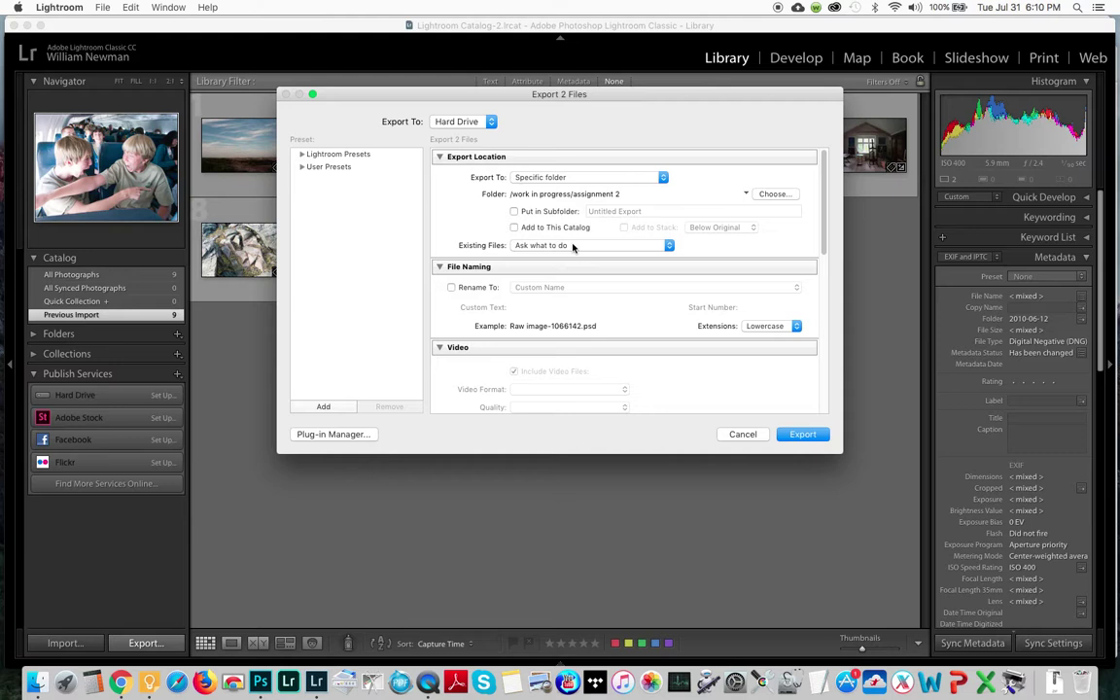
Step: Choose PSD as the image format in the export's file settings
scroll(689, 313, "down", 2)
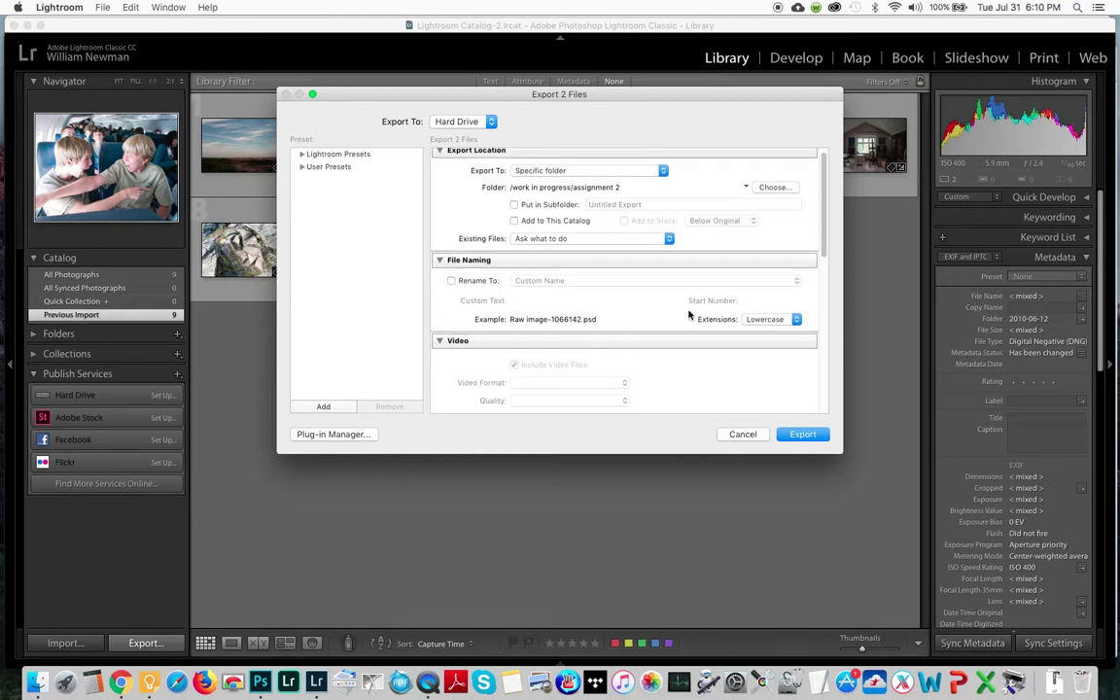
scroll(689, 313, "down", 1)
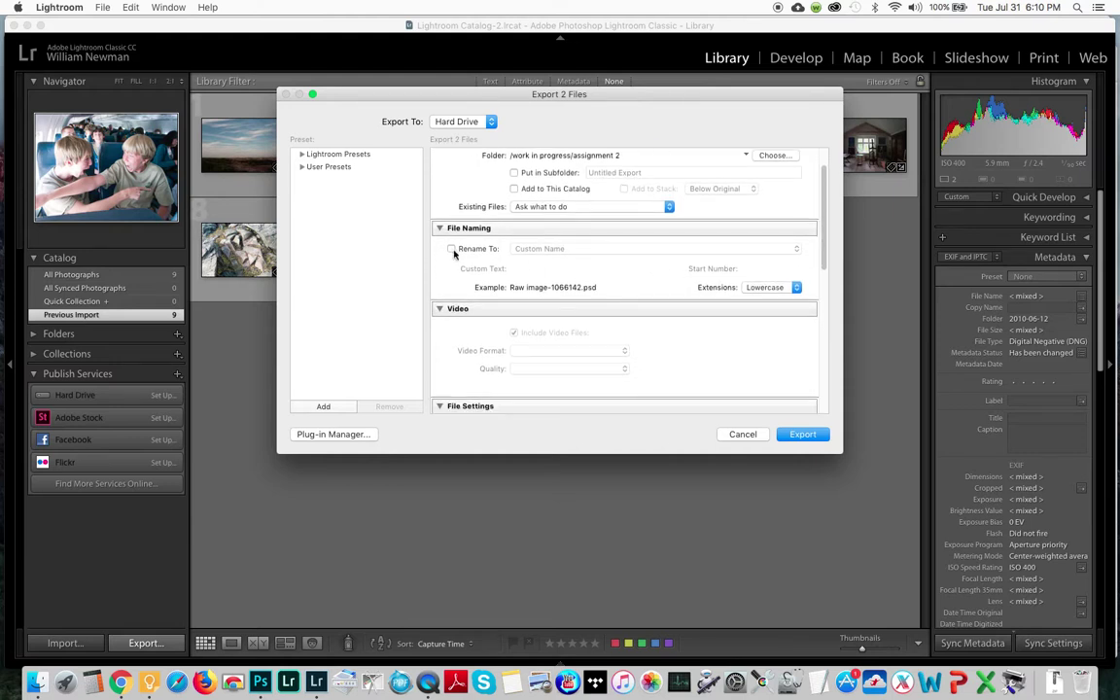
scroll(650, 315, "down", 3)
scroll(650, 315, "down", 4)
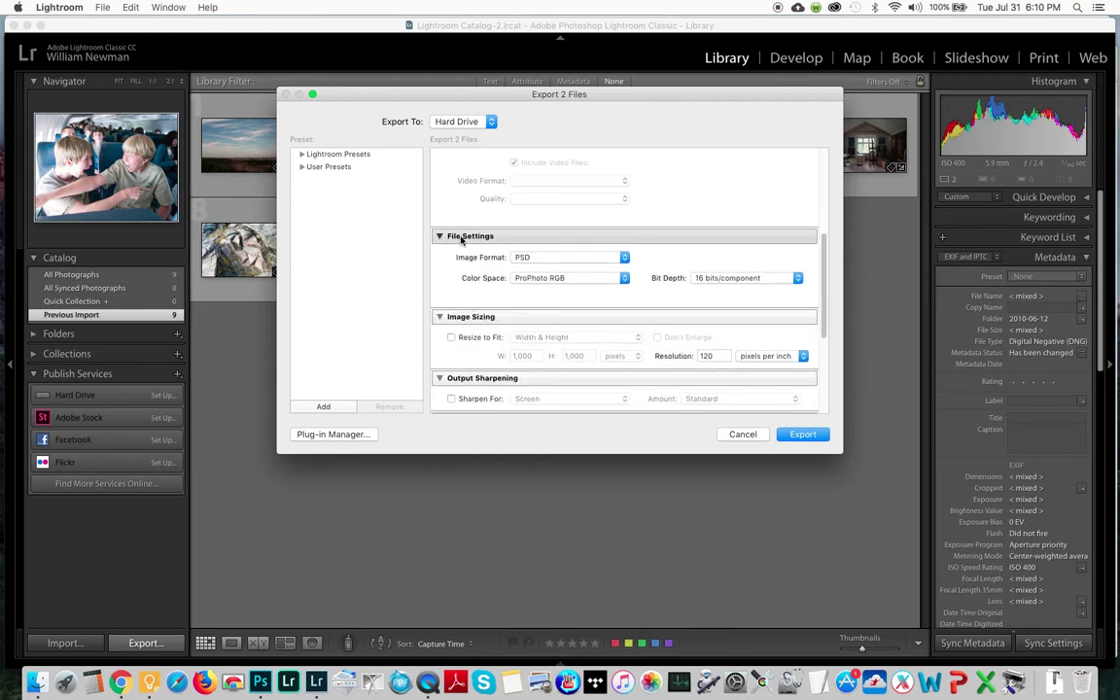
left_click(565, 258)
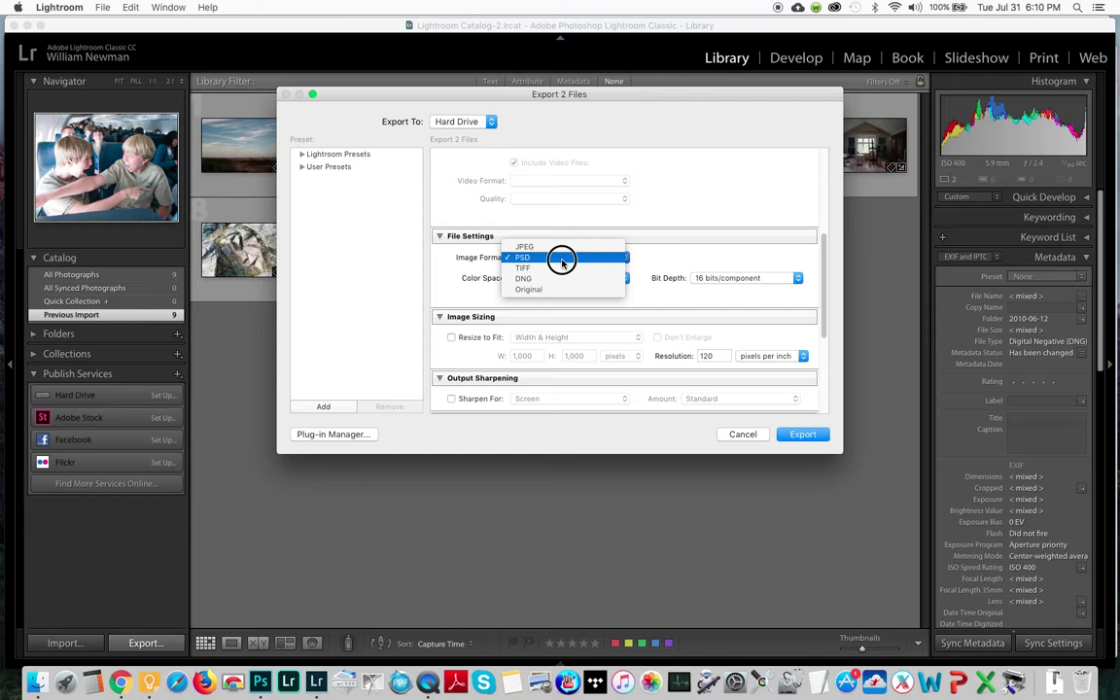
left_click(562, 260)
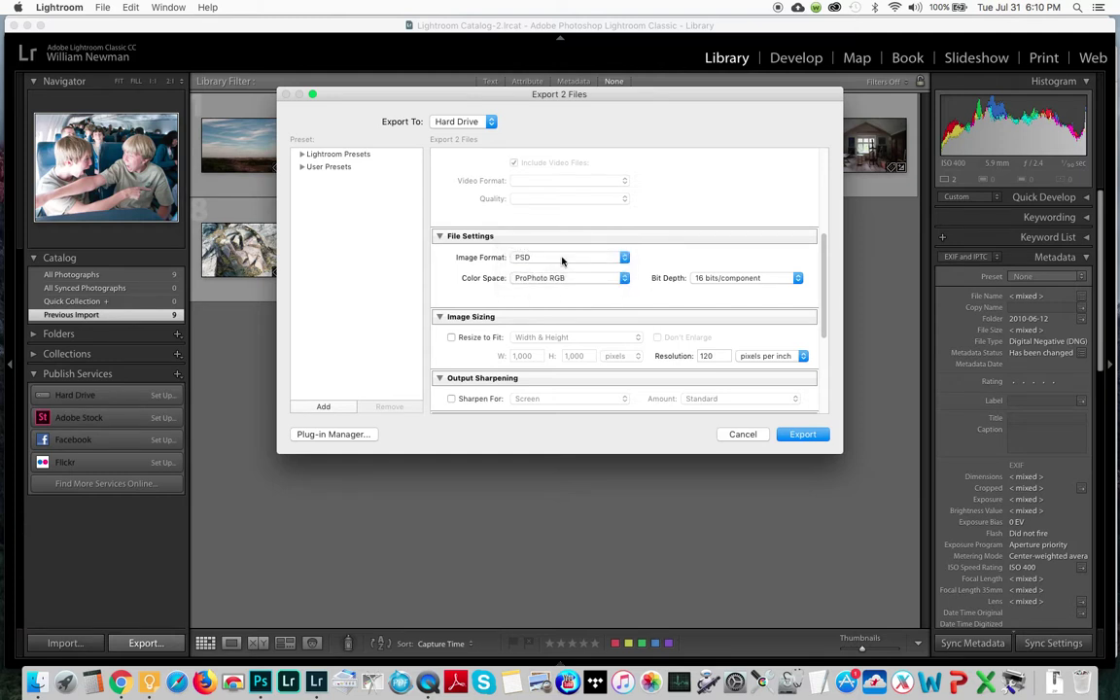
Step: Choose the ProPhoto RGB color space and a bit depth of 16 bits/component for the exported files
left_click(554, 282)
left_click(555, 281)
left_click(555, 281)
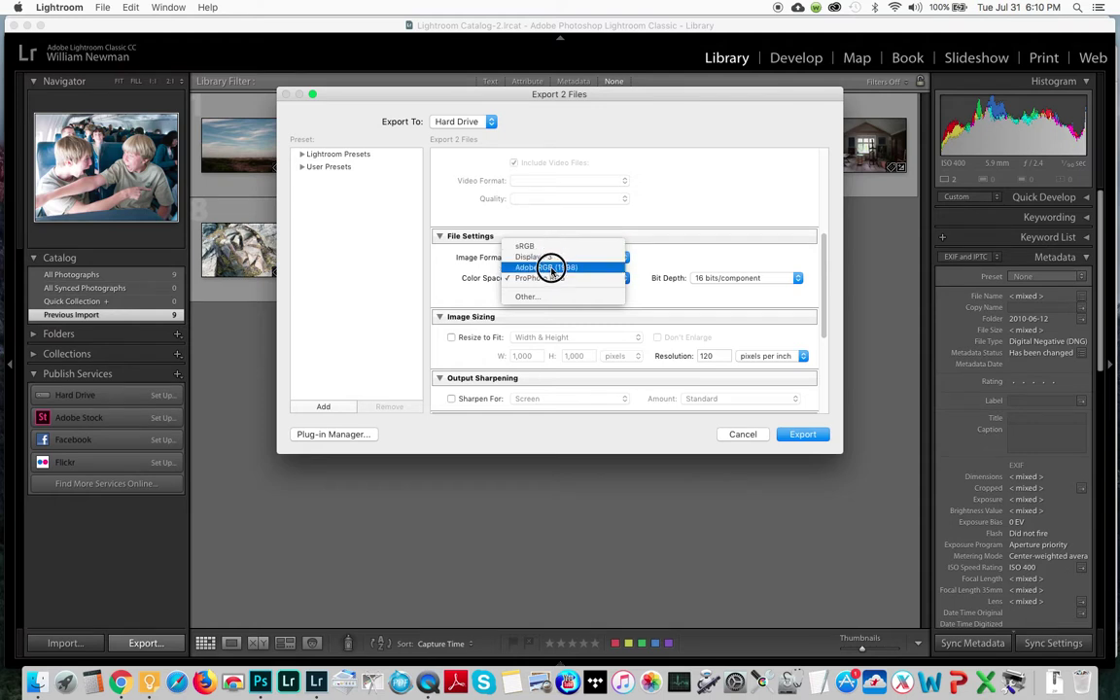
left_click(553, 278)
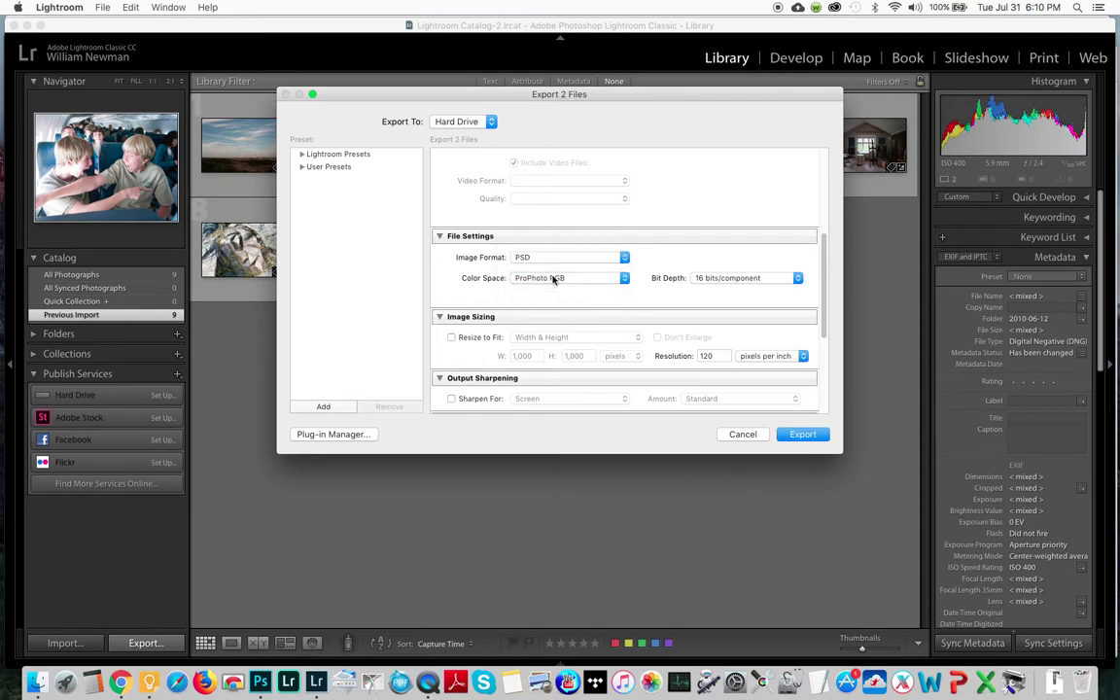
left_click(724, 278)
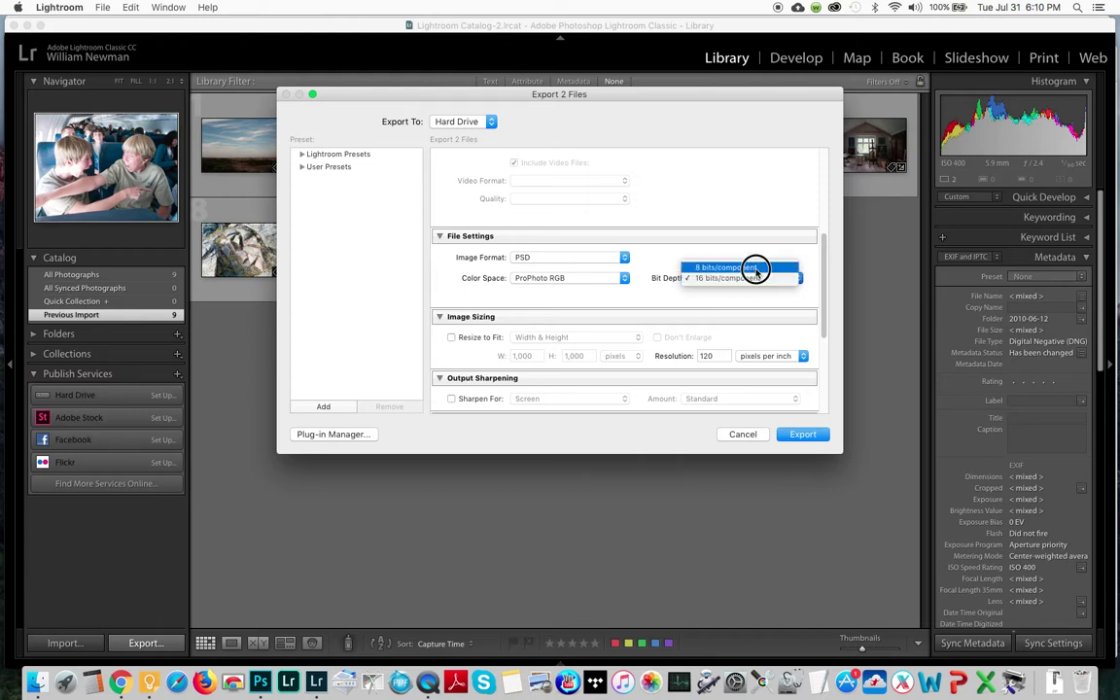
left_click(758, 279)
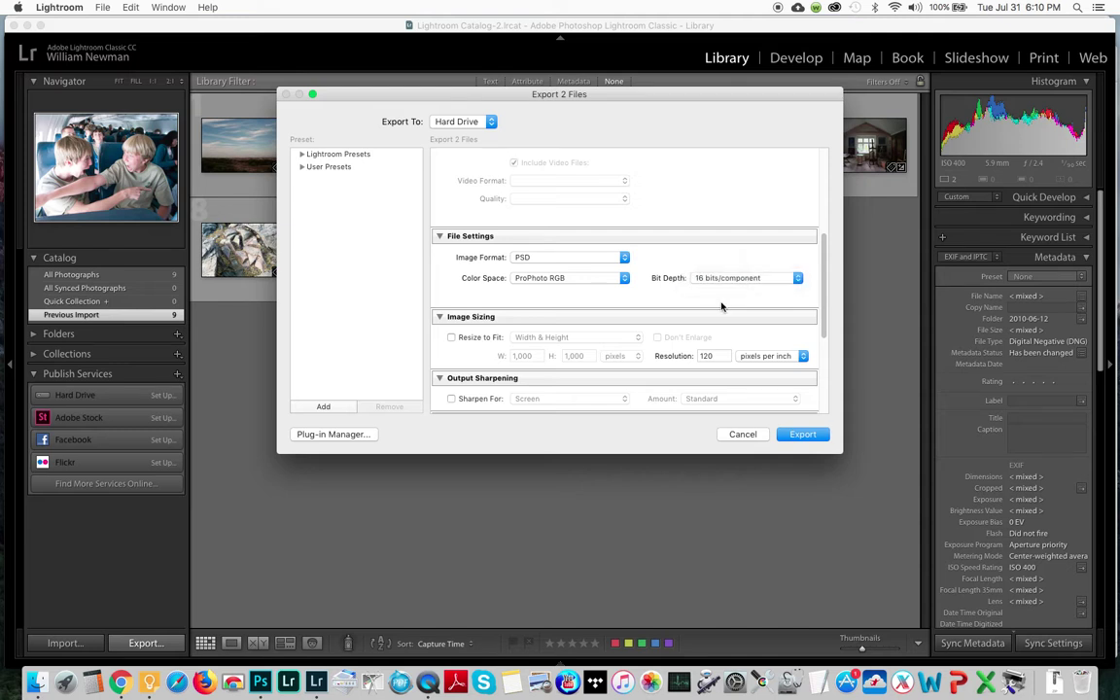
Step: Include All Metadata in the exported files and set the after-export action to Do nothing
scroll(719, 307, "down", 1)
scroll(715, 308, "down", 1)
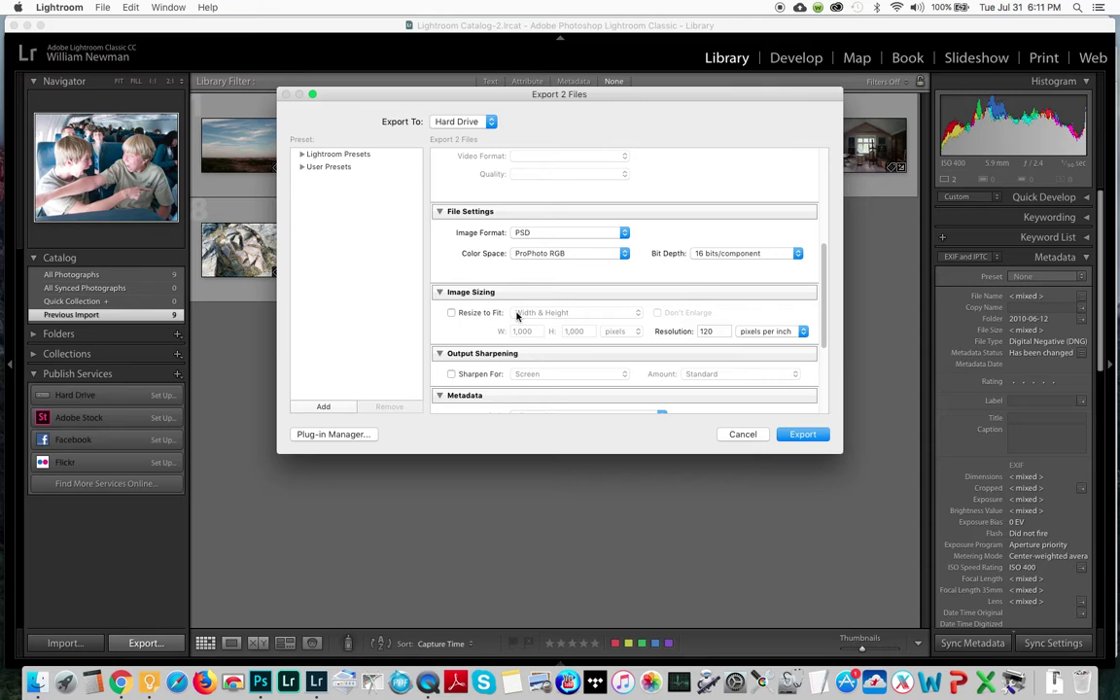
scroll(477, 314, "down", 5)
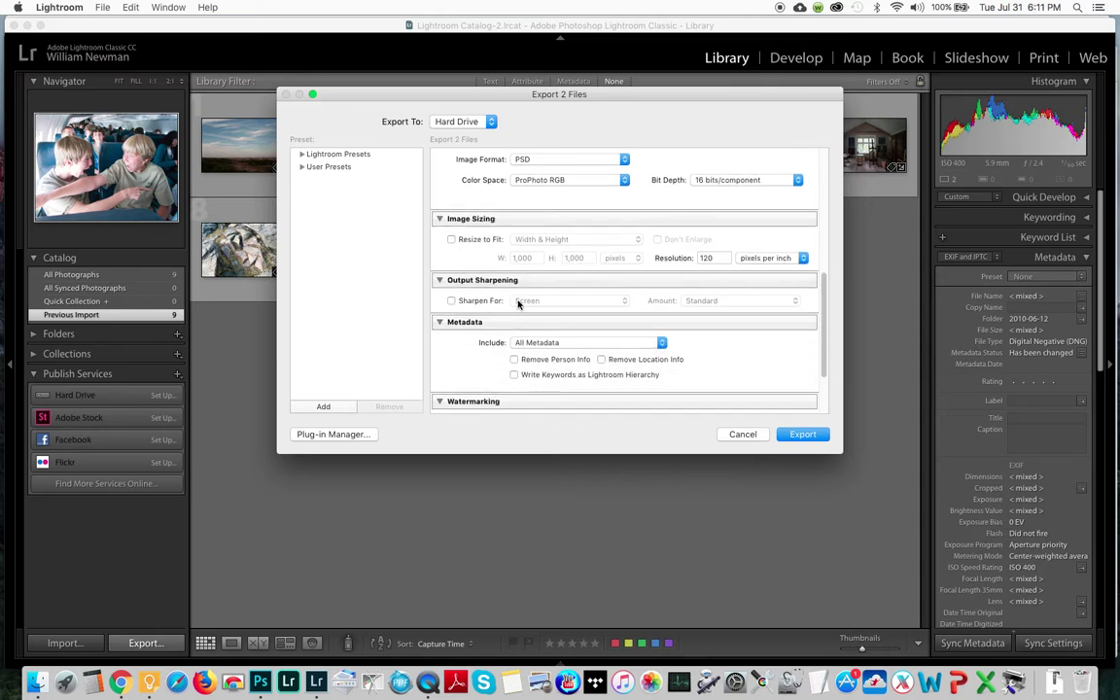
scroll(515, 307, "down", 4)
scroll(515, 301, "down", 2)
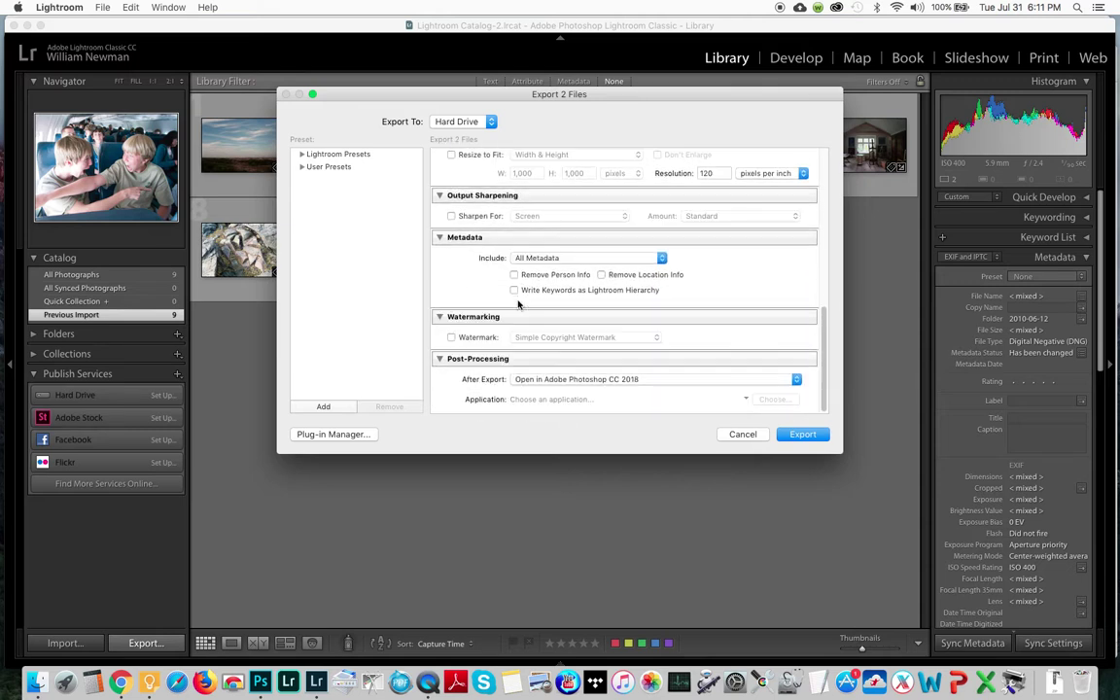
left_click(549, 260)
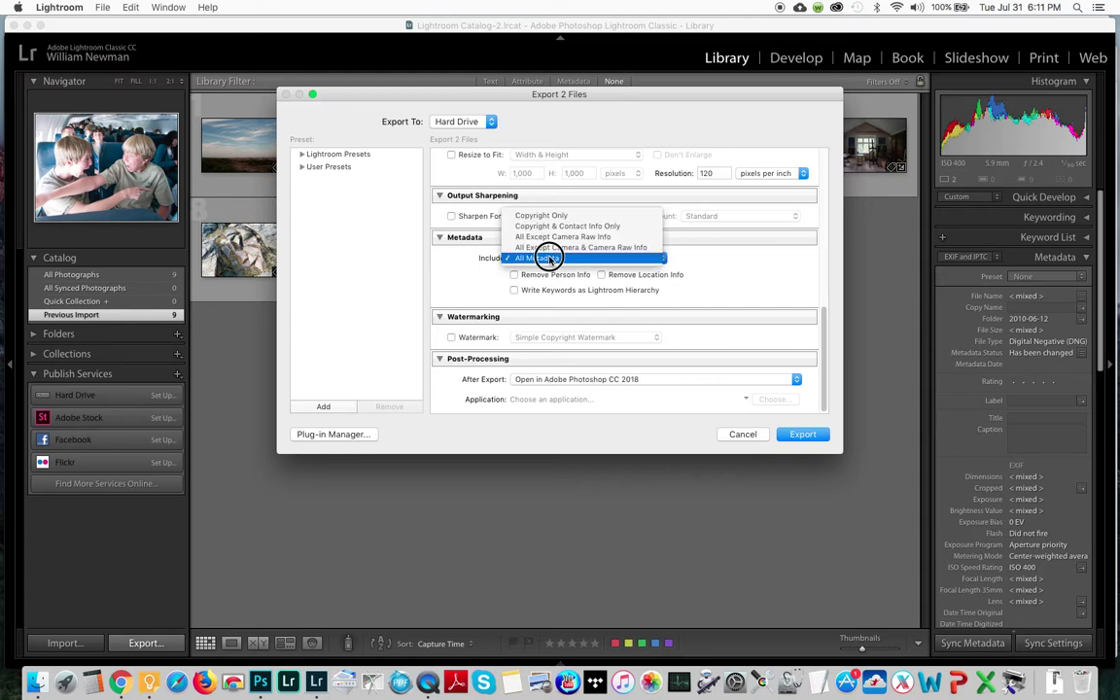
left_click(549, 258)
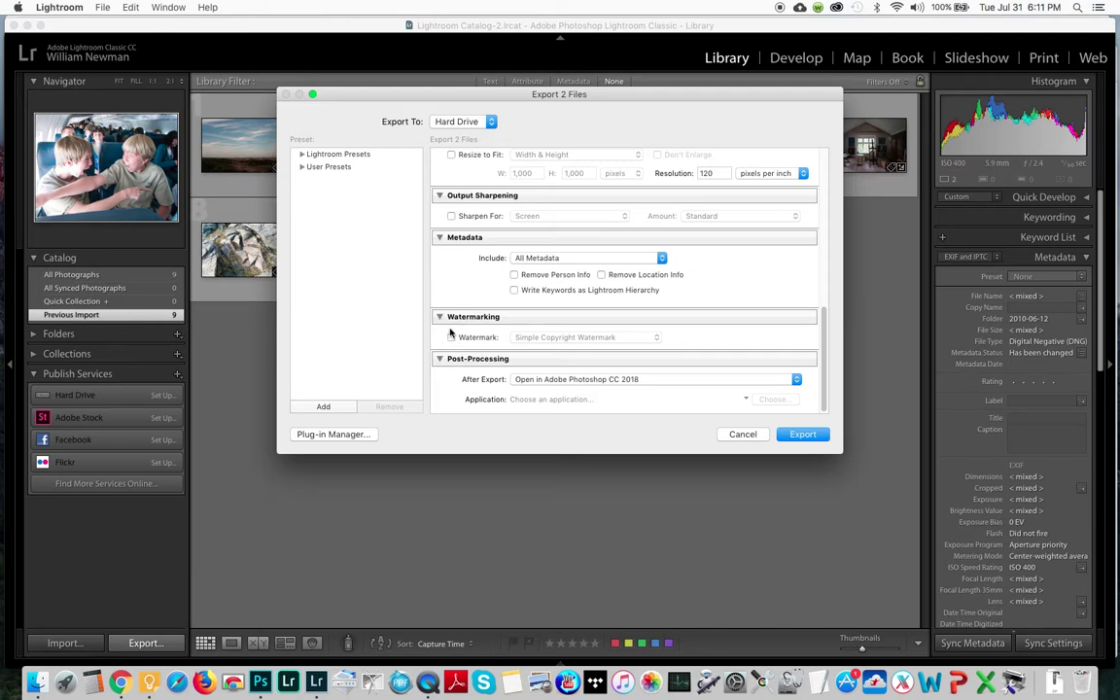
left_click(574, 381)
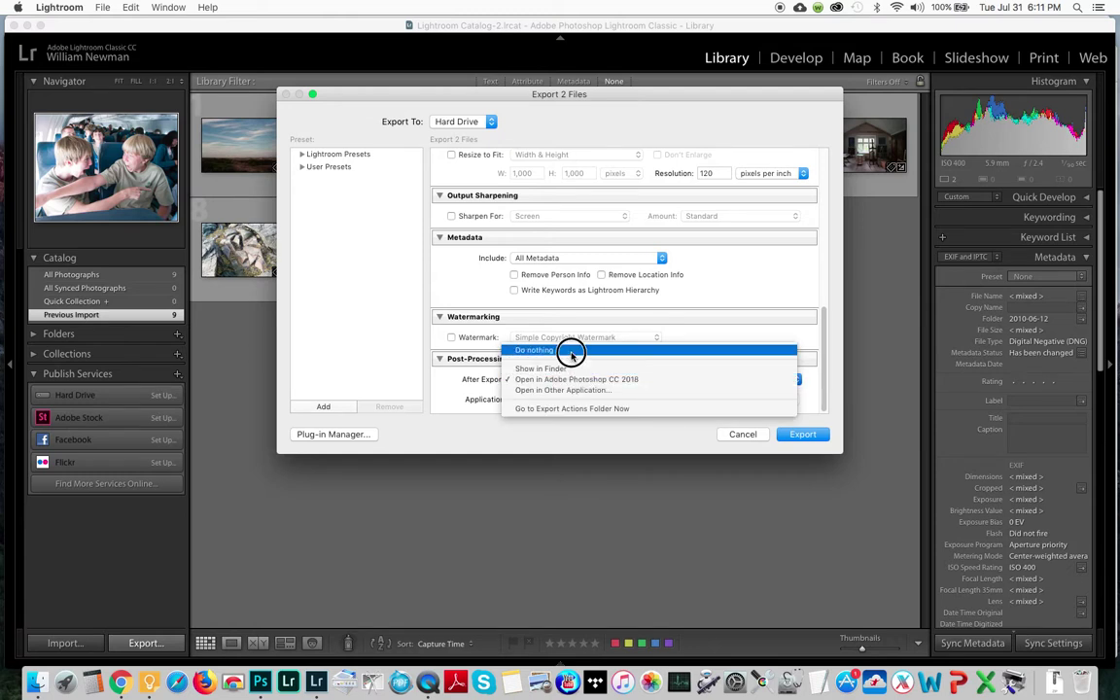
left_click(572, 351)
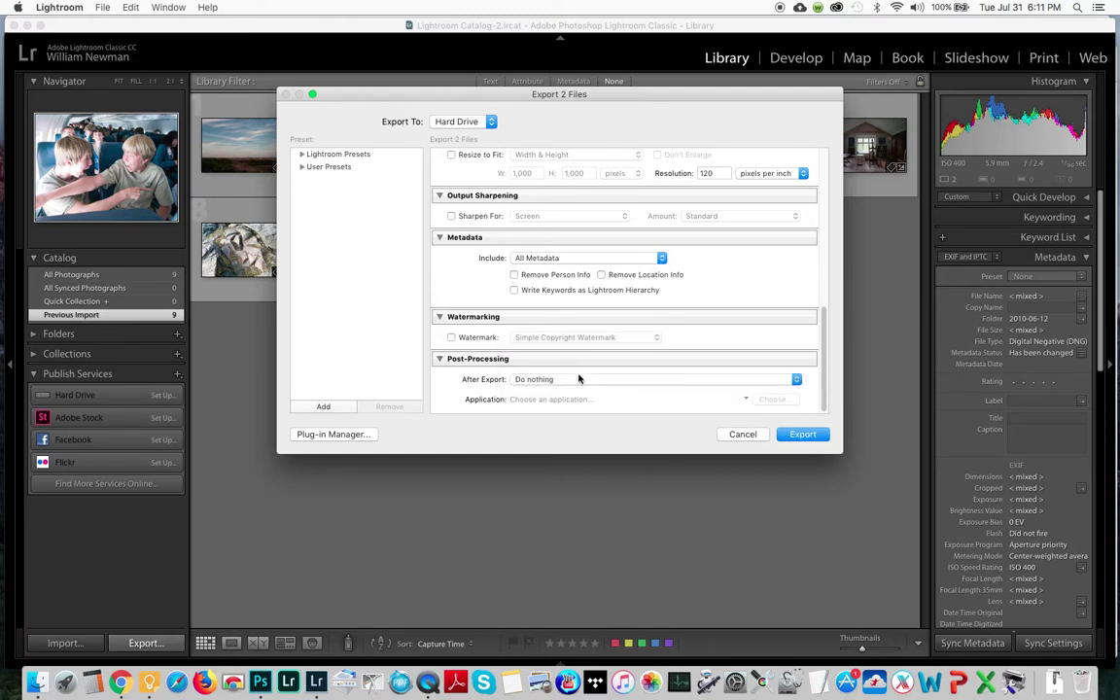
Step: Set the after-export action to Open in Adobe Photoshop CC 2018 and export both files, overwriting the existing ones
left_click(575, 380)
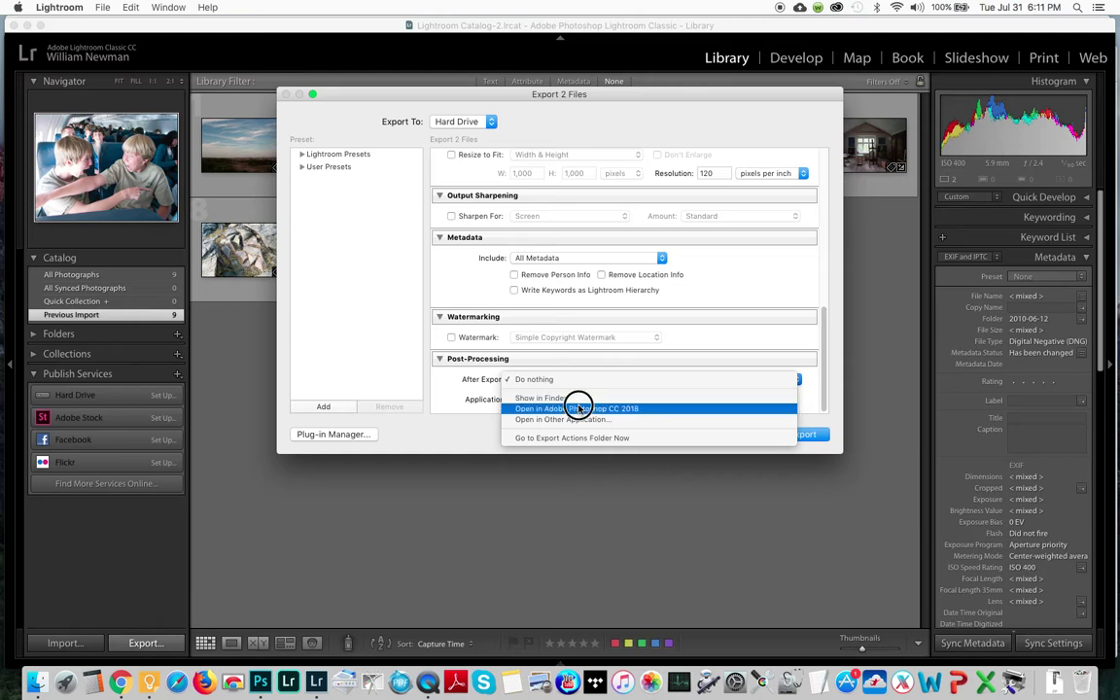
left_click(654, 381)
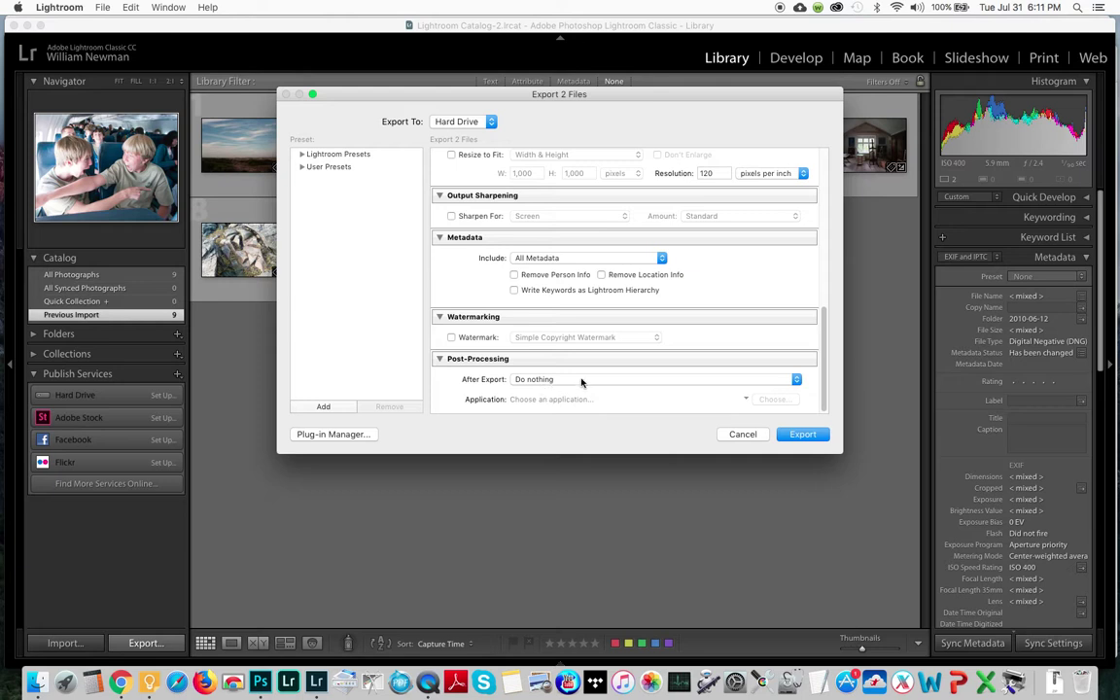
left_click(582, 380)
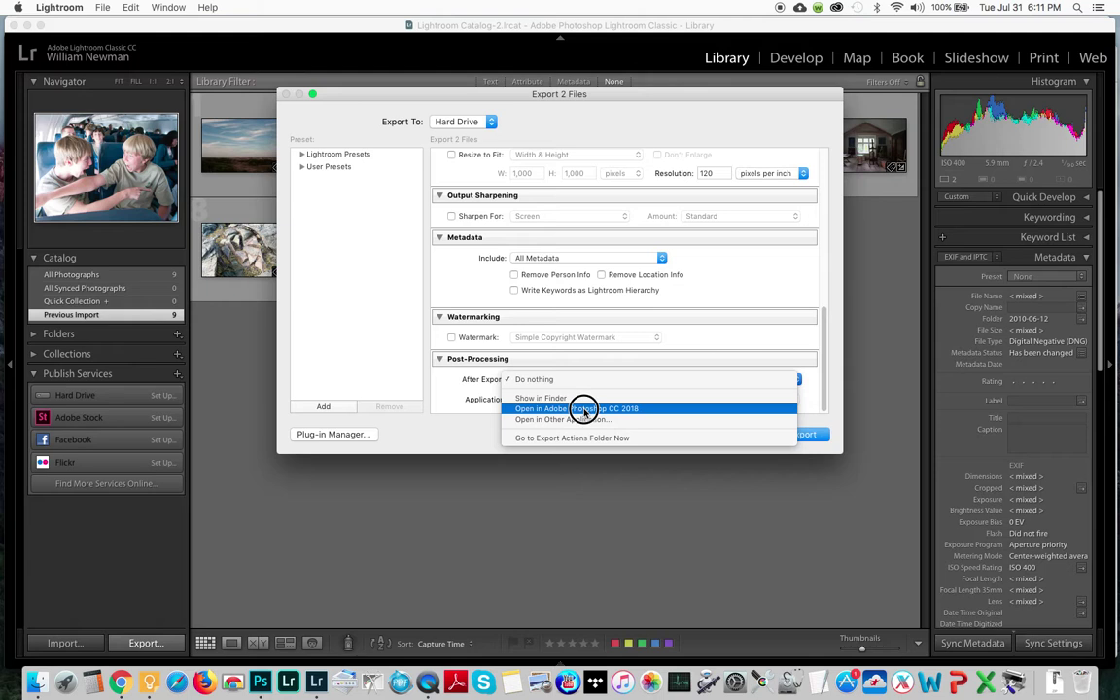
left_click(584, 409)
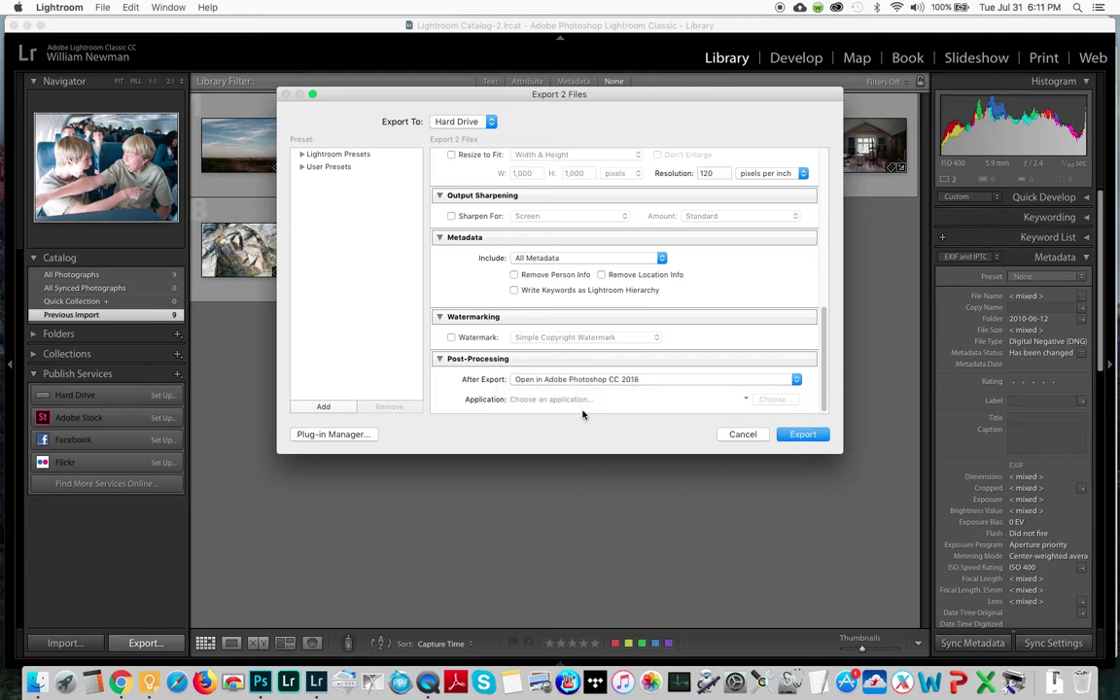
left_click(801, 435)
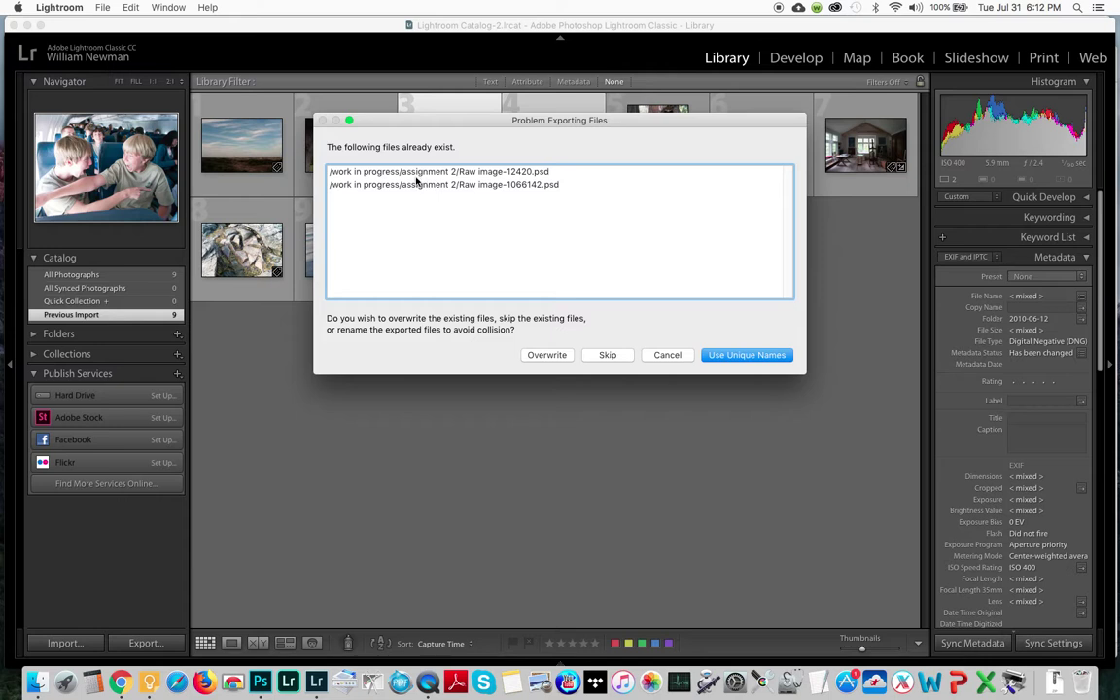
left_click(559, 357)
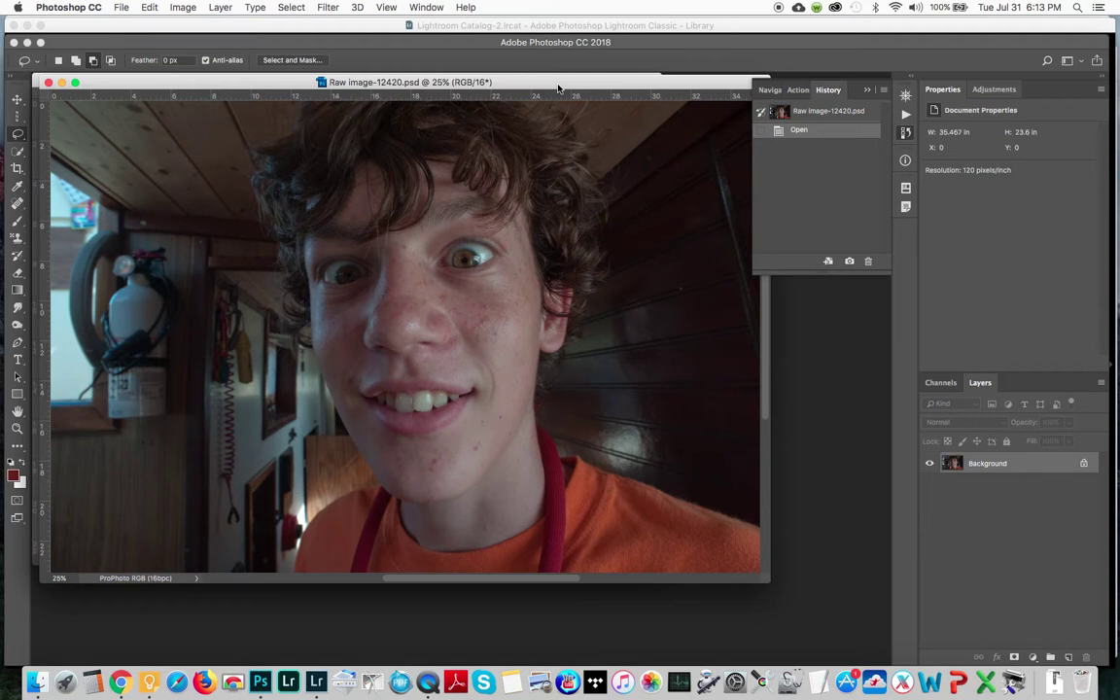
Step: Add three Curves adjustment layers above the Background layer, leaving the default names and settings
left_click(994, 90)
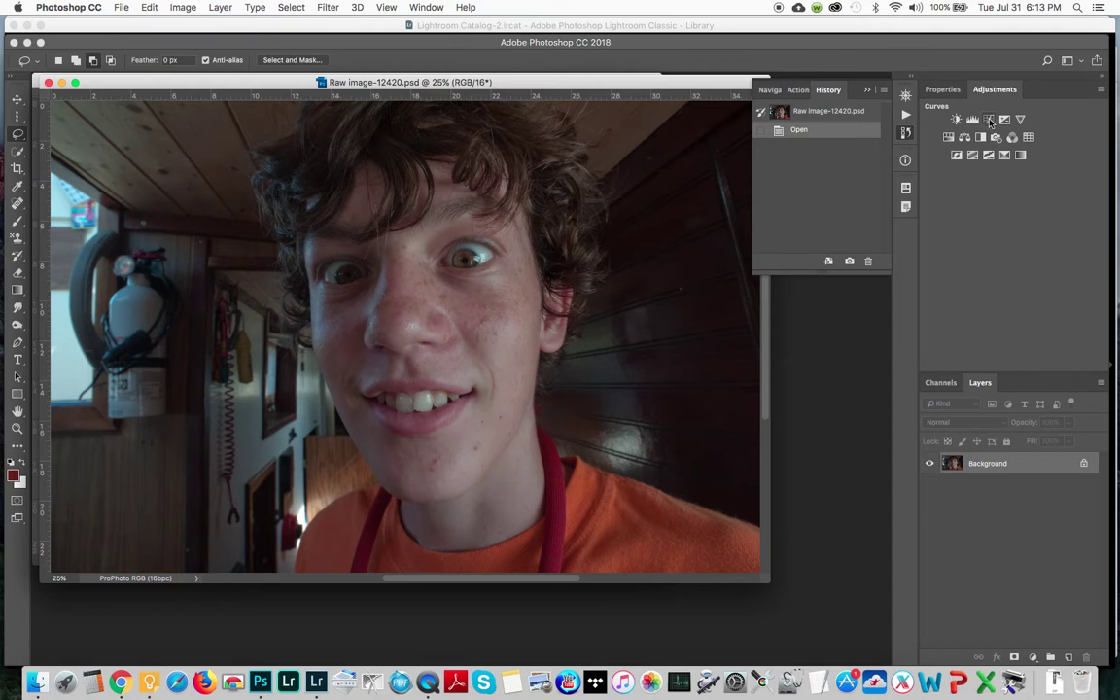
left_click(989, 120)
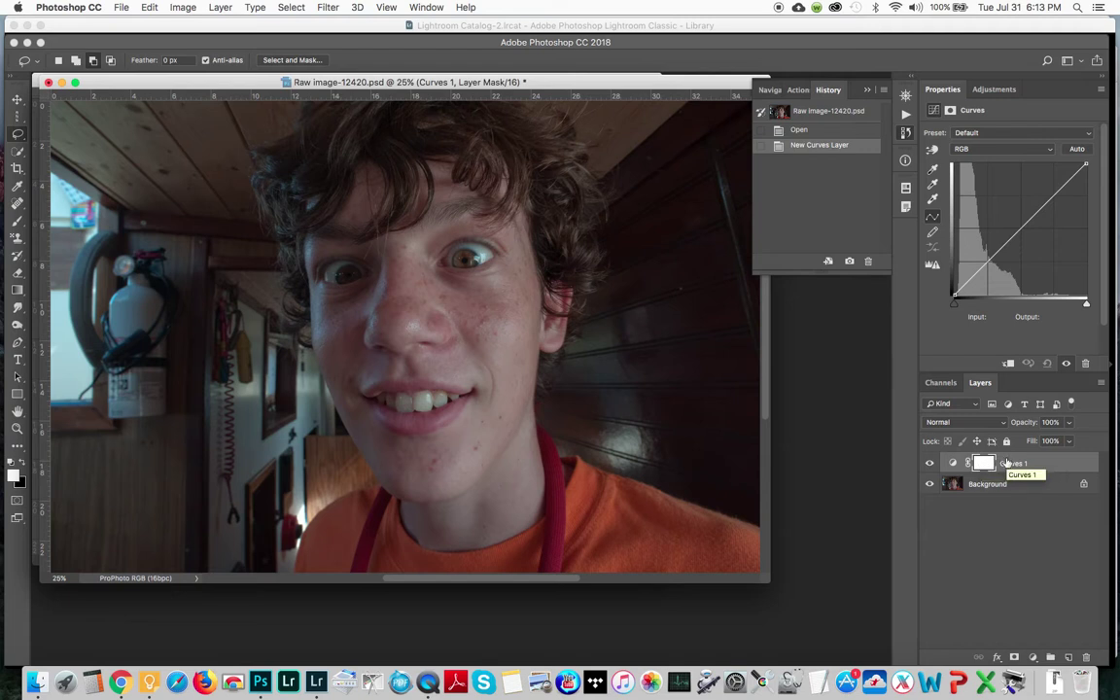
left_click(1033, 659)
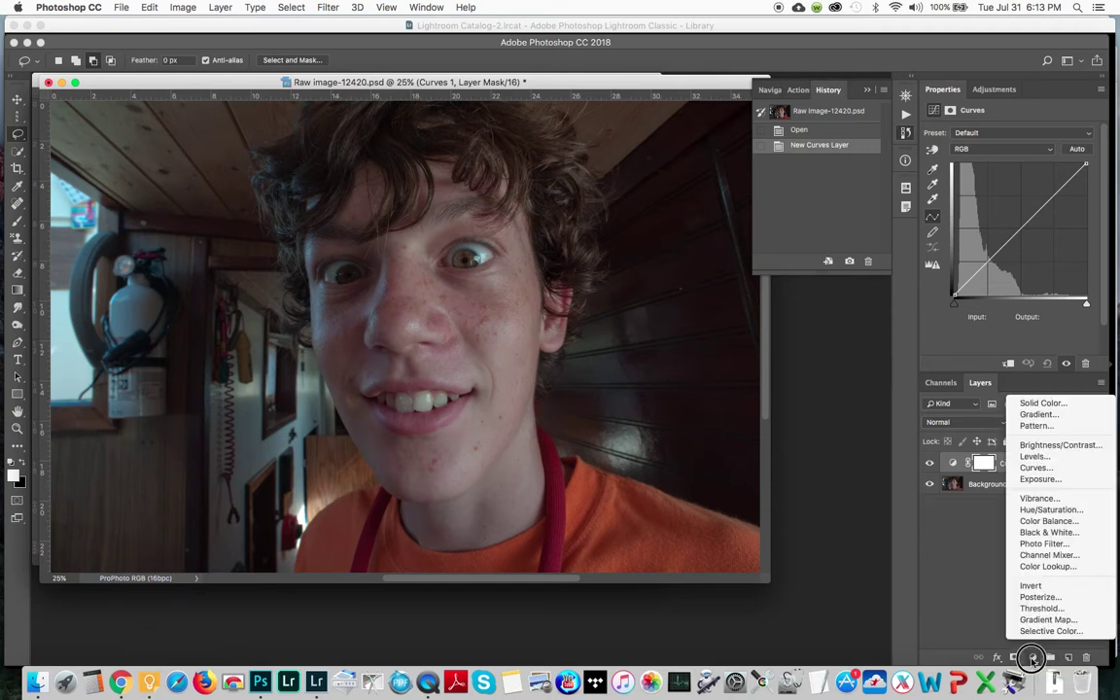
left_click(1036, 468)
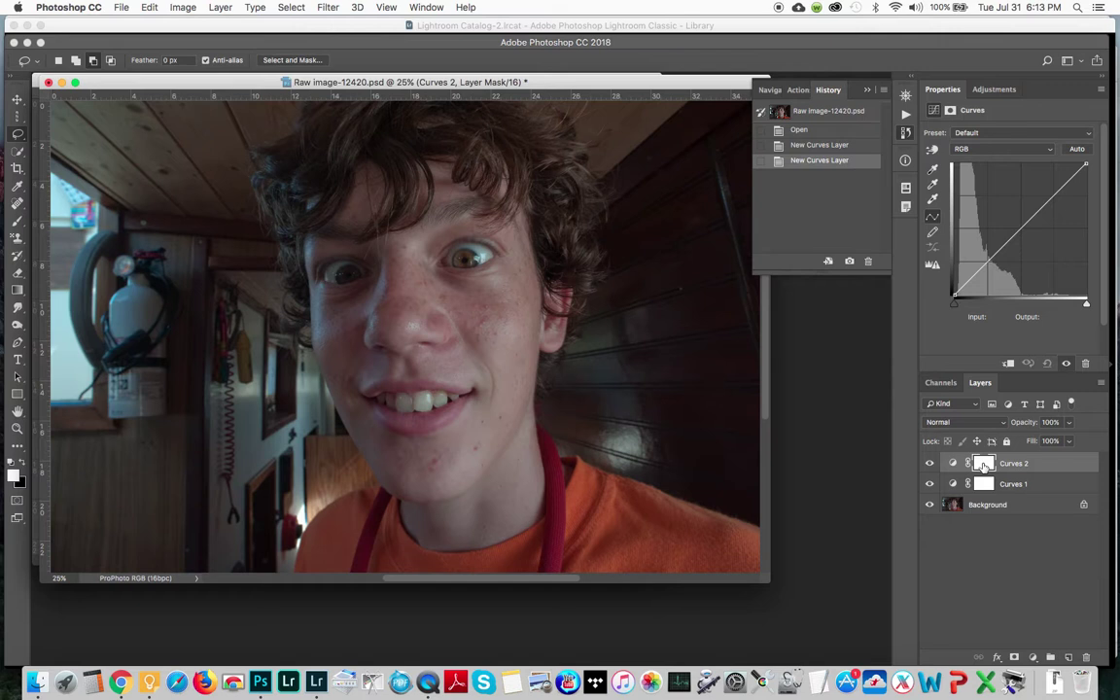
left_click(221, 8)
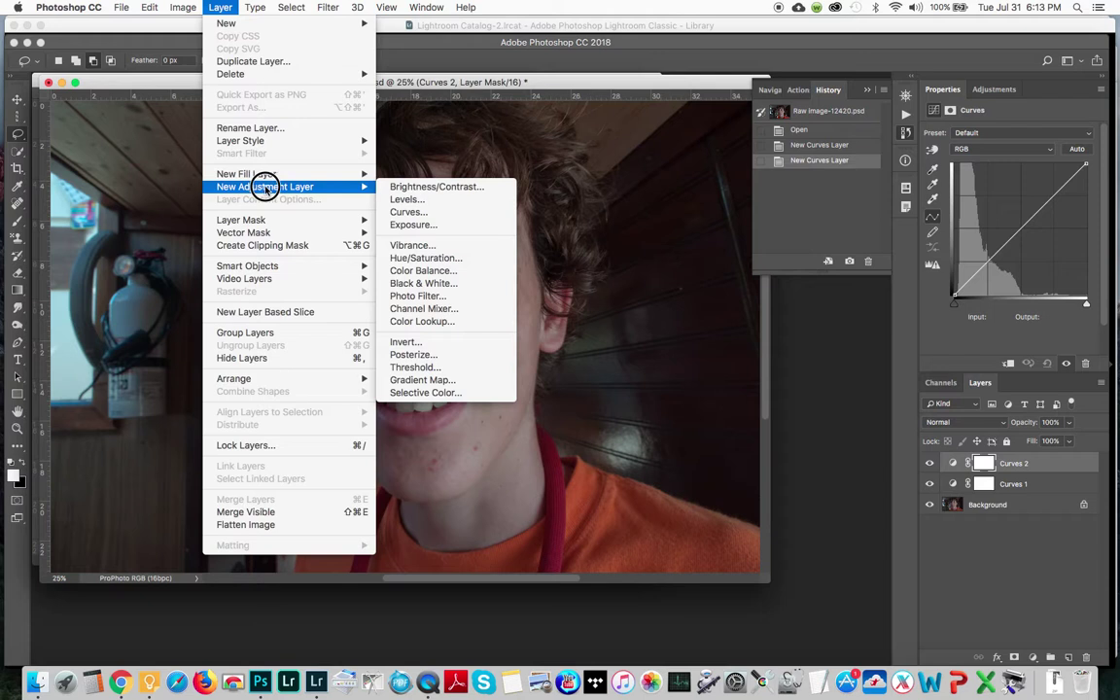
left_click(426, 213)
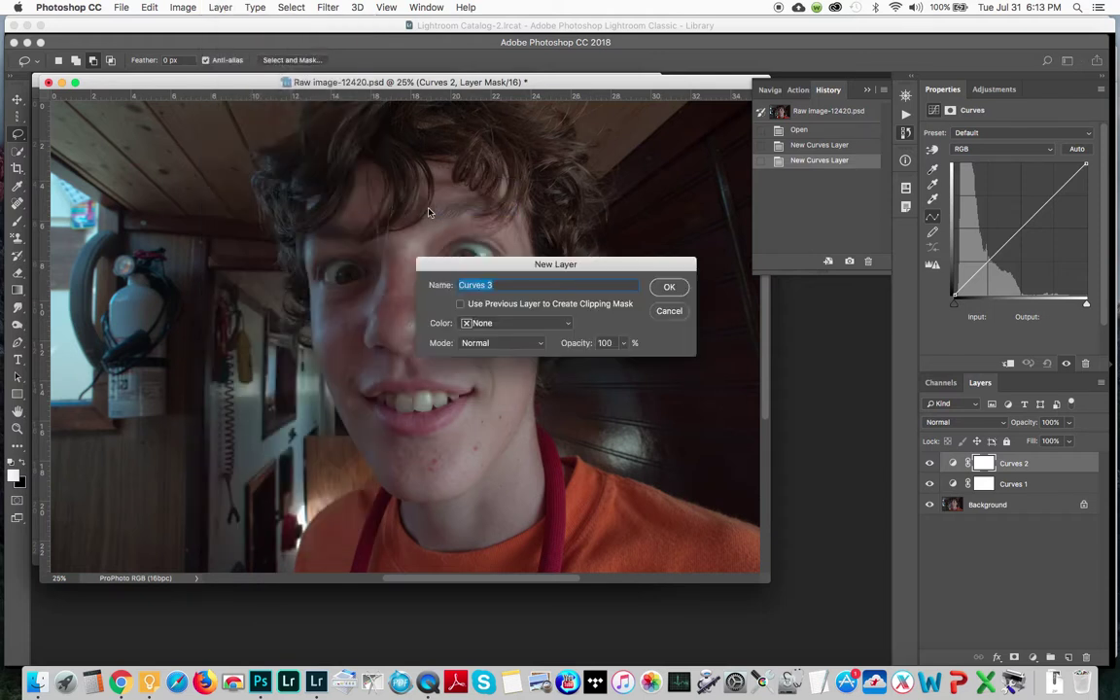
left_click(668, 288)
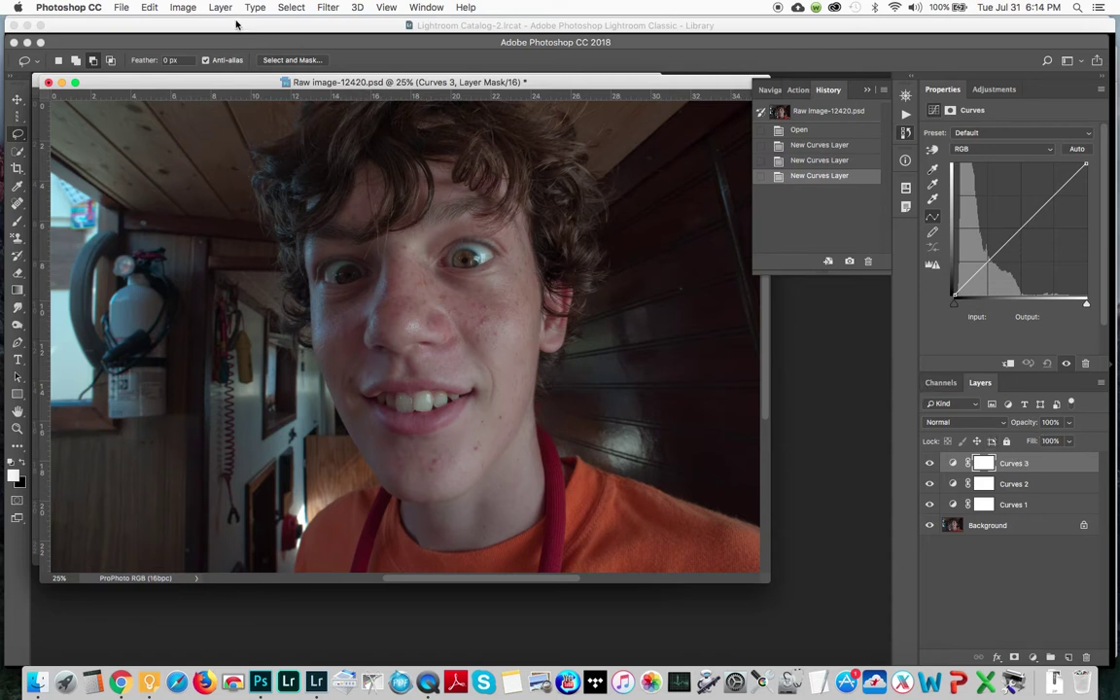
Step: Delete all three Curves adjustment layers, leaving only the Background layer
left_click(1010, 527)
left_click(1011, 464)
left_click(1013, 505, "shift")
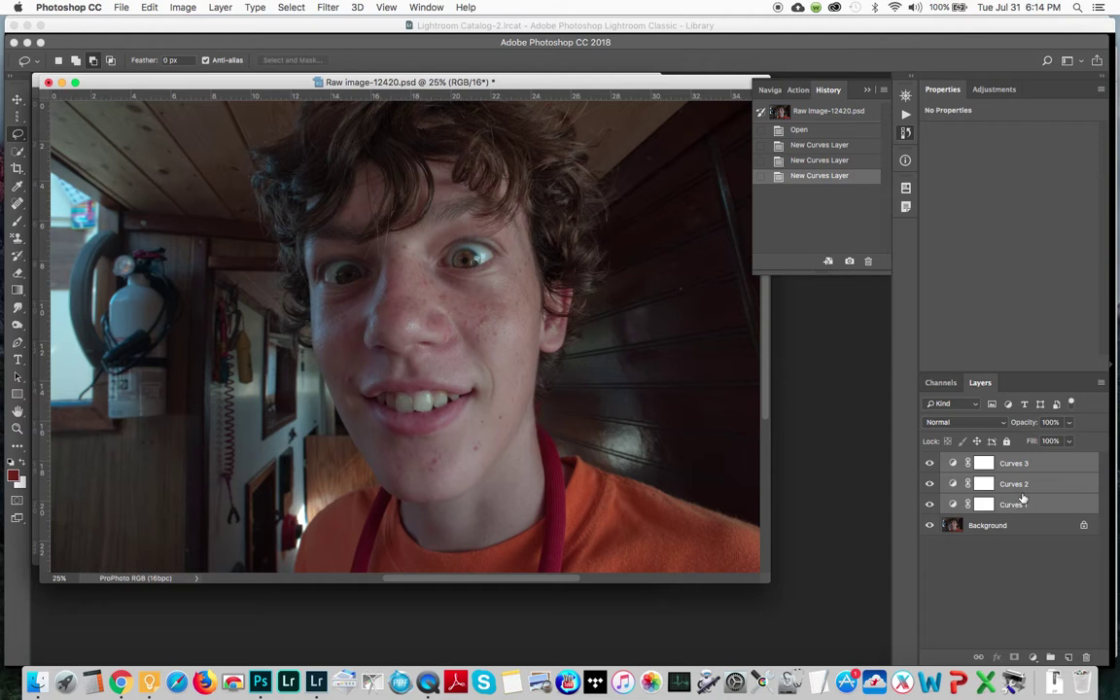
left_click_drag(1021, 508, 1086, 657)
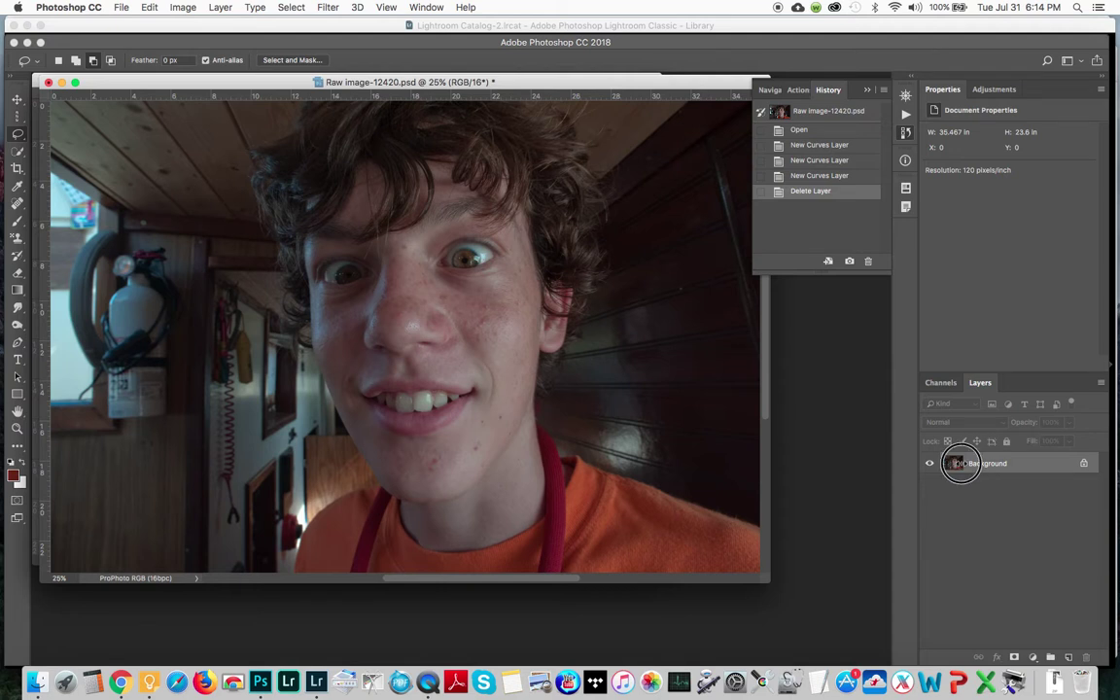
Step: Apply a Curves adjustment directly to the Background layer, brightening it by raising input 105 to output 170
left_click(185, 8)
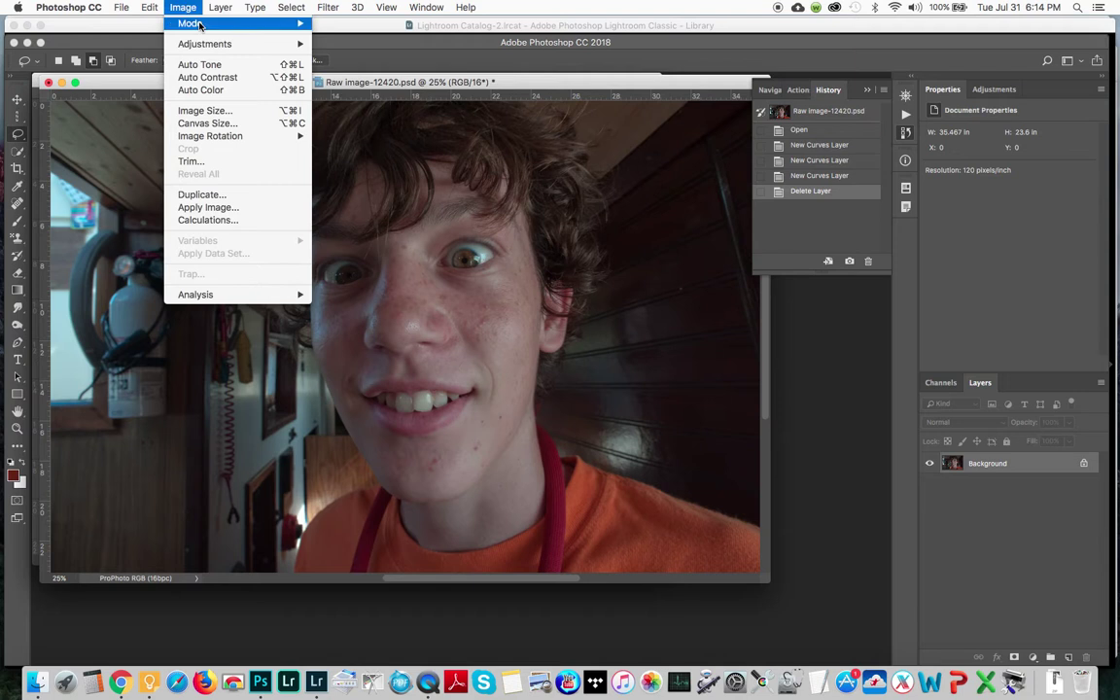
mouse_move(207, 45)
left_click(340, 69)
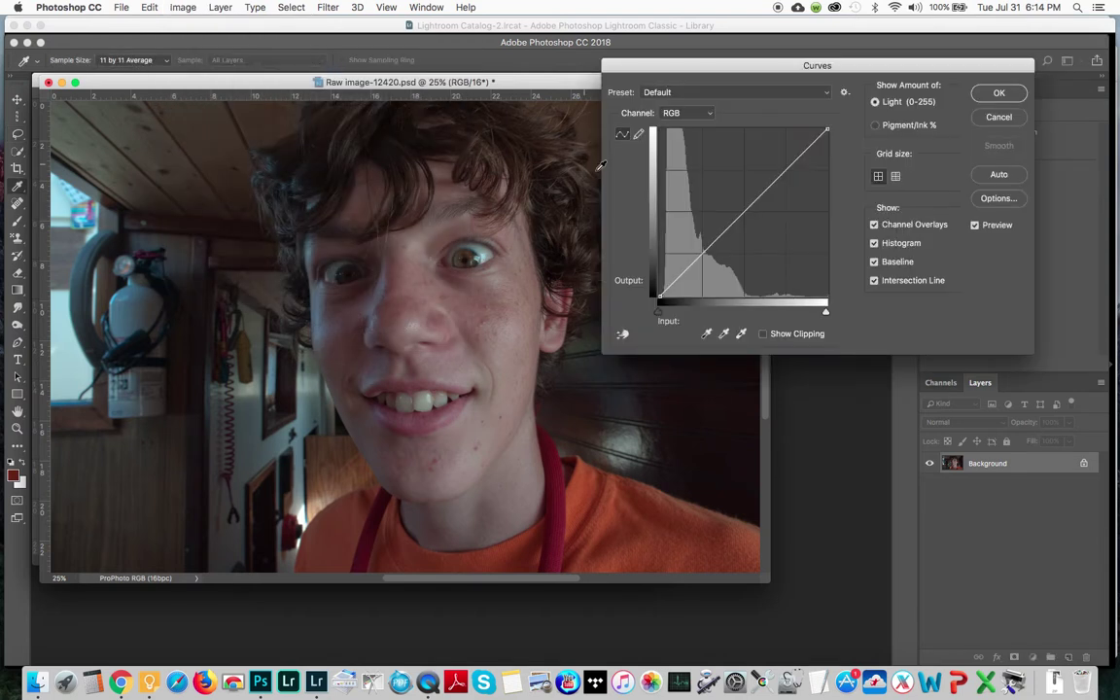
left_click_drag(740, 214, 730, 188)
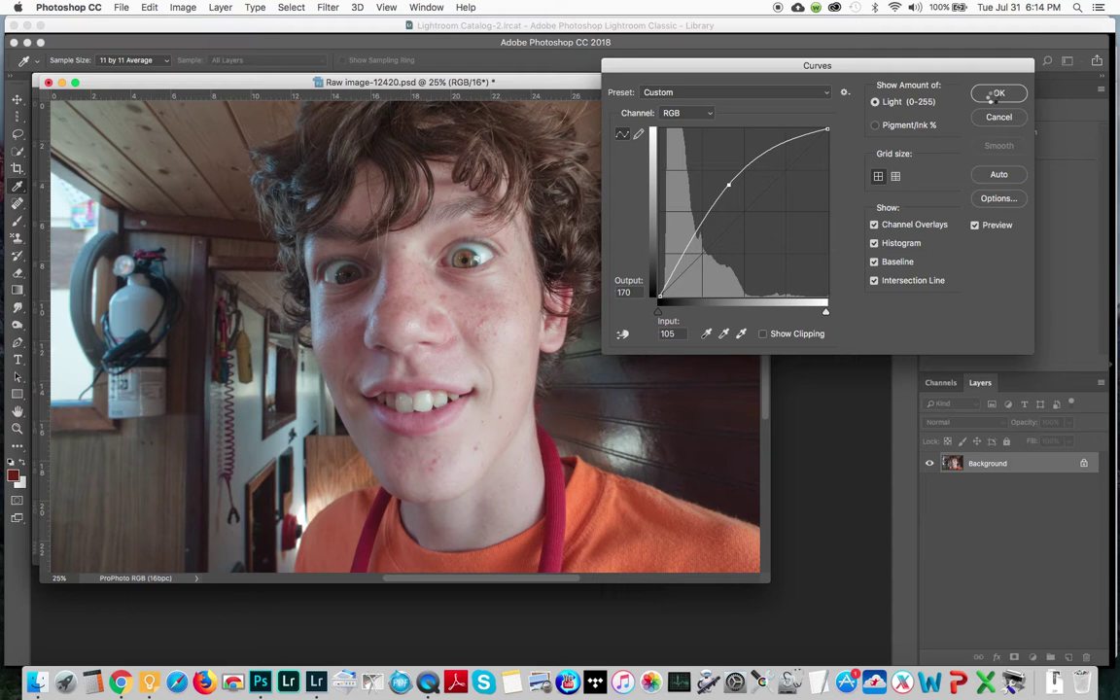
left_click(993, 94)
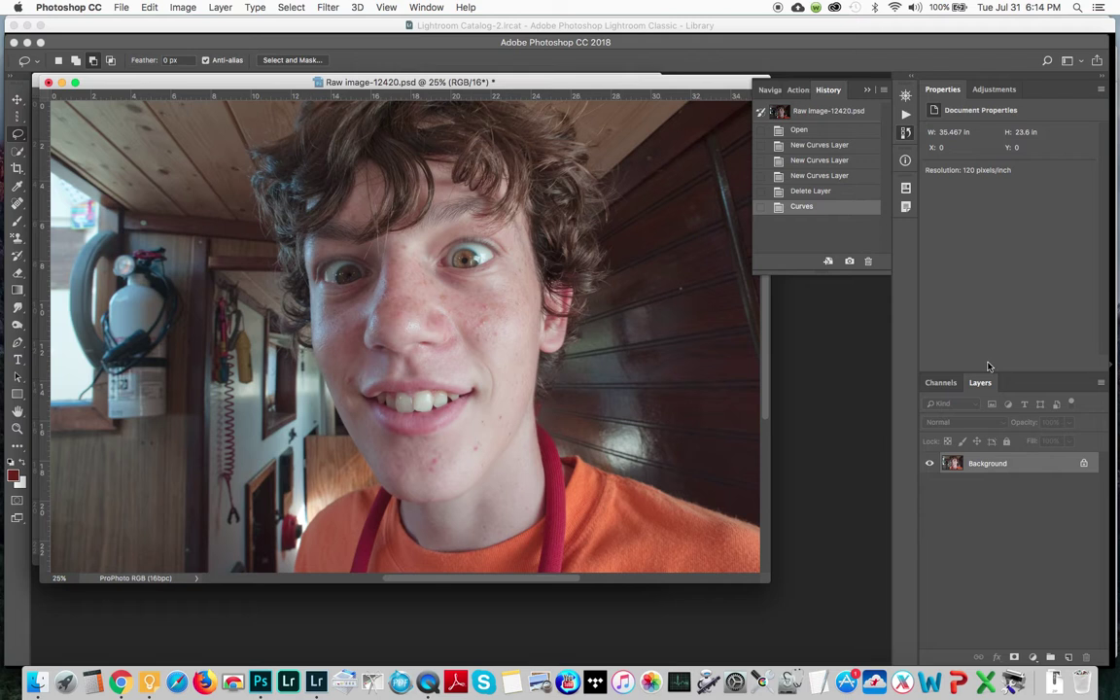
left_click(183, 8)
mouse_move(199, 45)
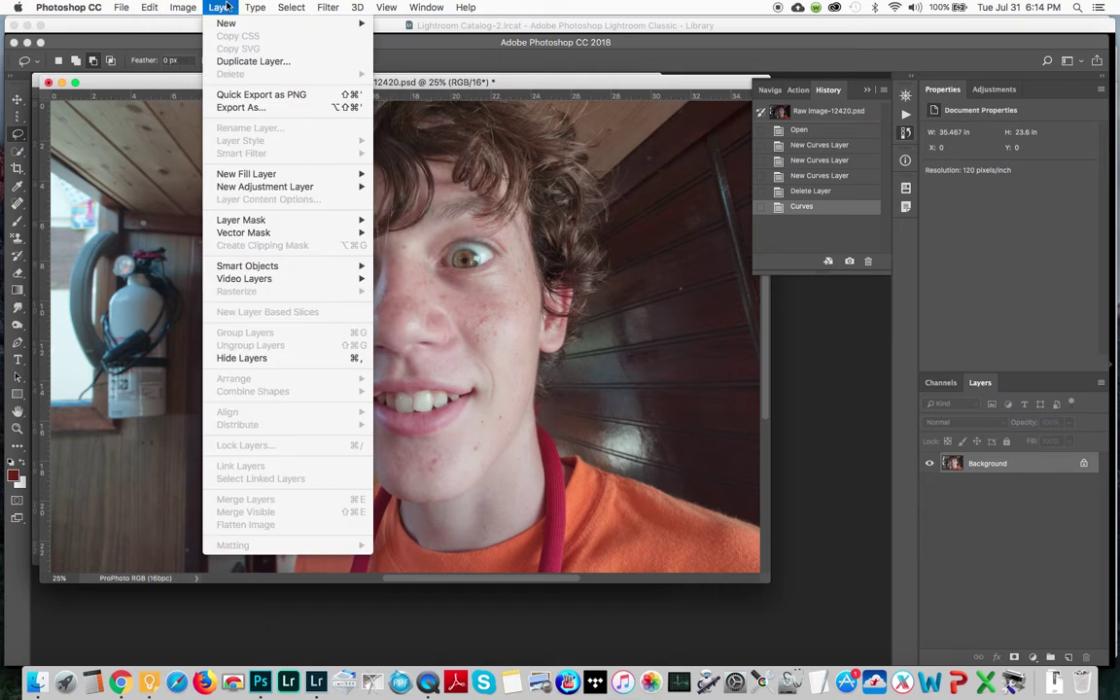
mouse_move(220, 8)
mouse_move(292, 186)
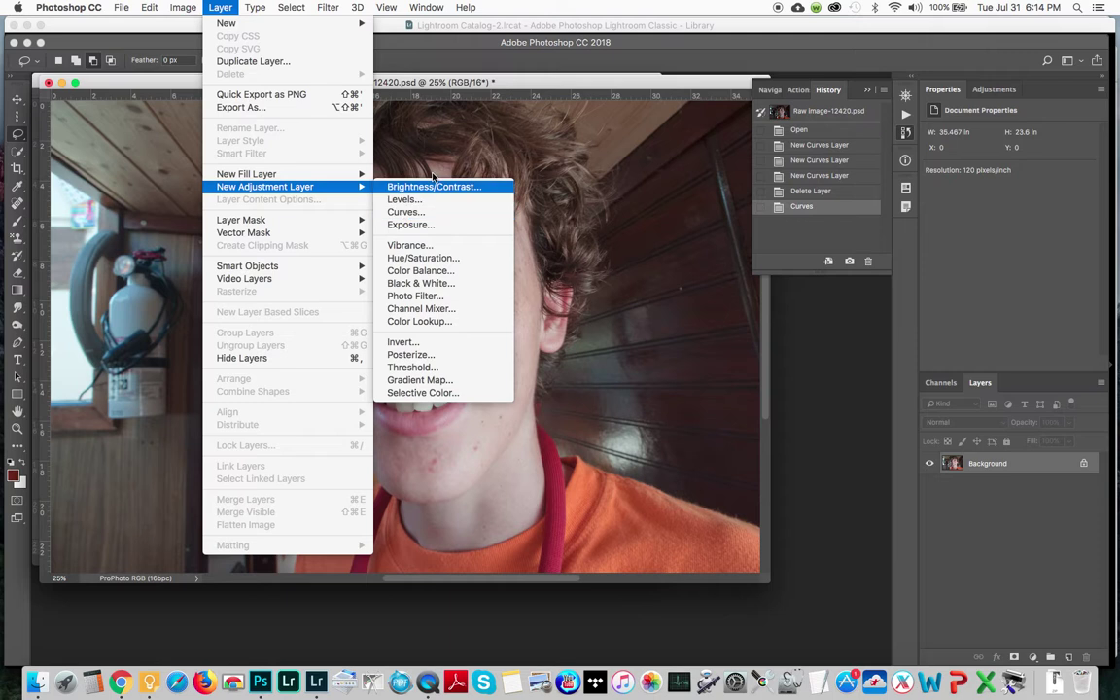
left_click(522, 81)
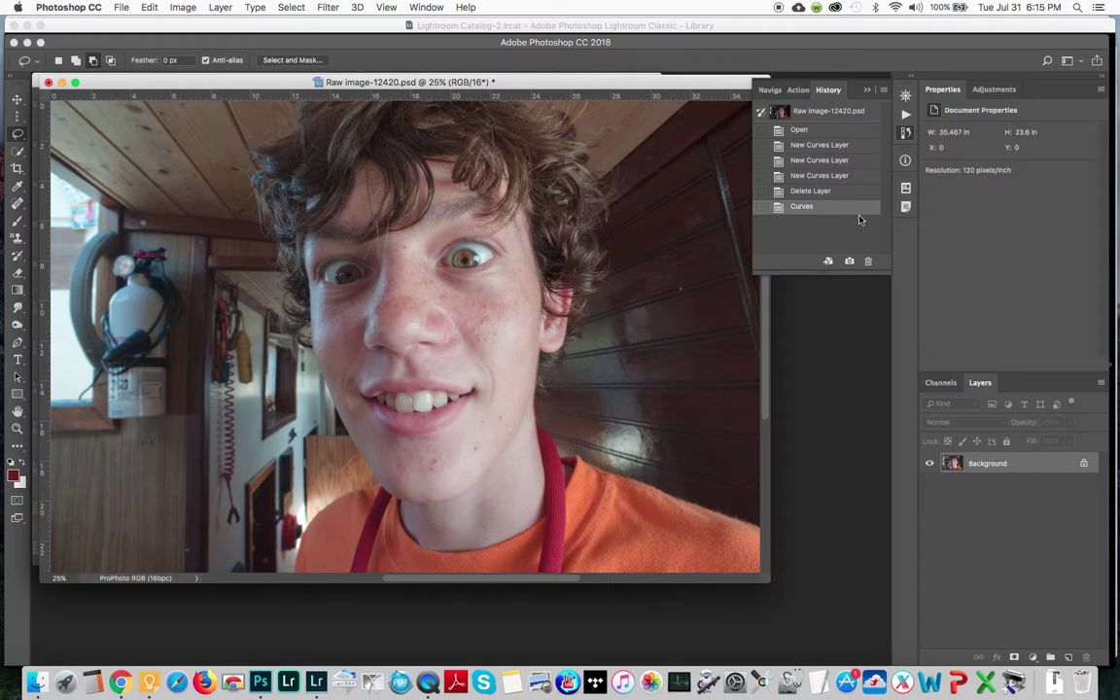
Step: Undo the direct Curves adjustment and add a Curves adjustment layer above the Background layer
left_click(811, 192)
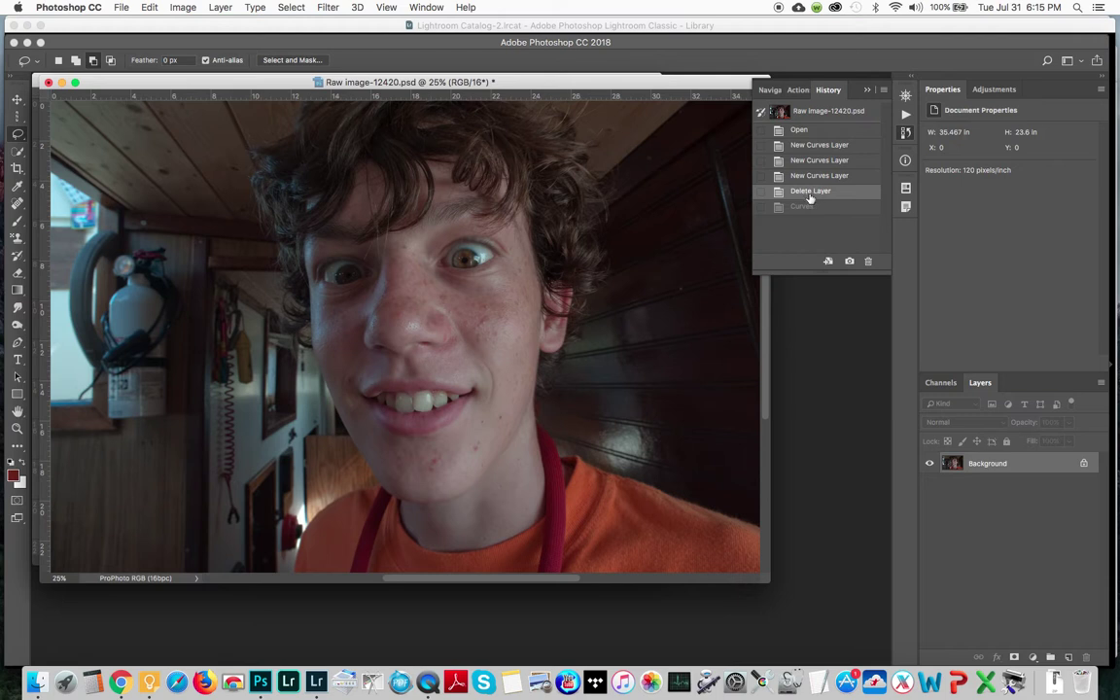
left_click(998, 91)
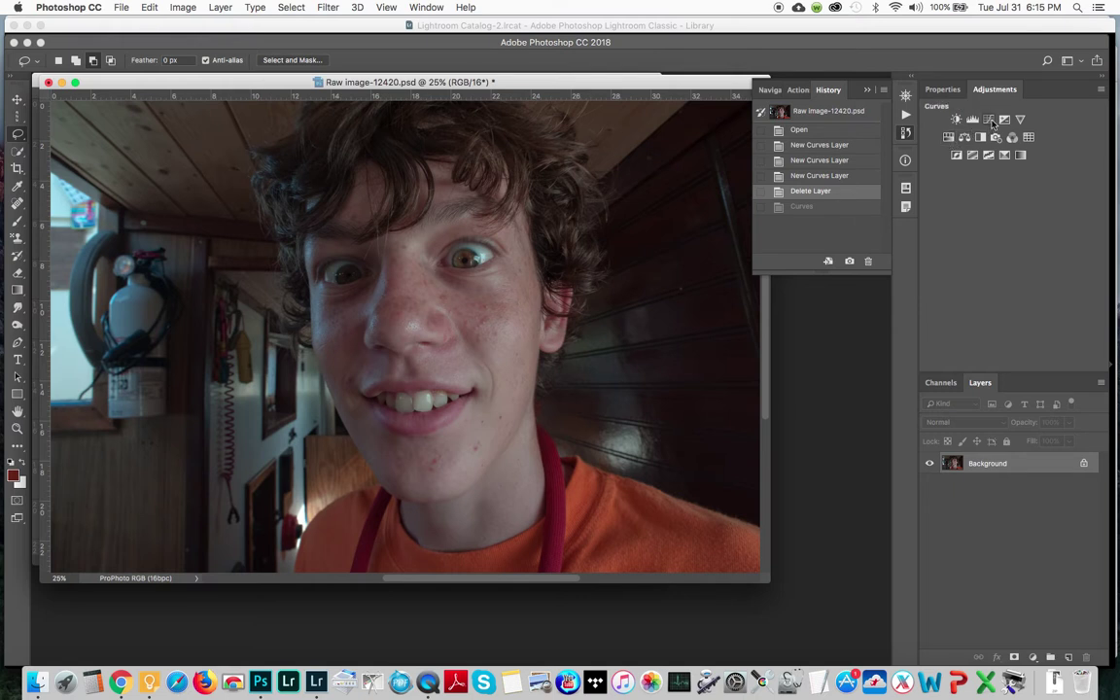
left_click(988, 119)
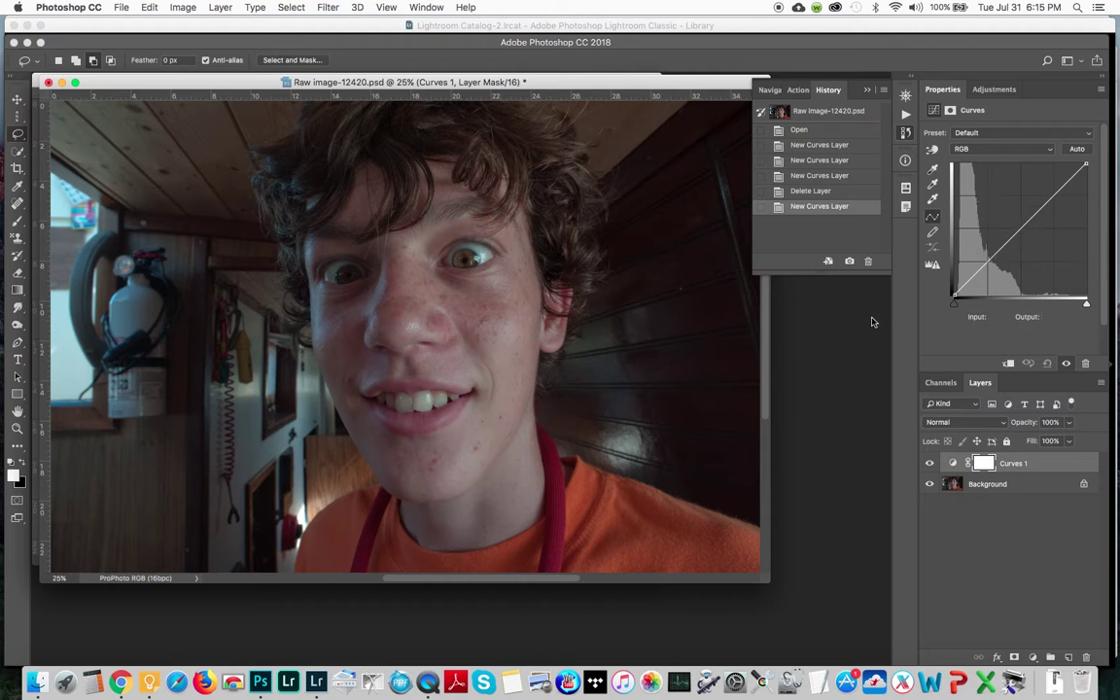
Step: Darken the photo by lowering the curve at input 163 to output 104, and reset the Curves adjustment to its default
left_click_drag(1020, 227, 735, 181)
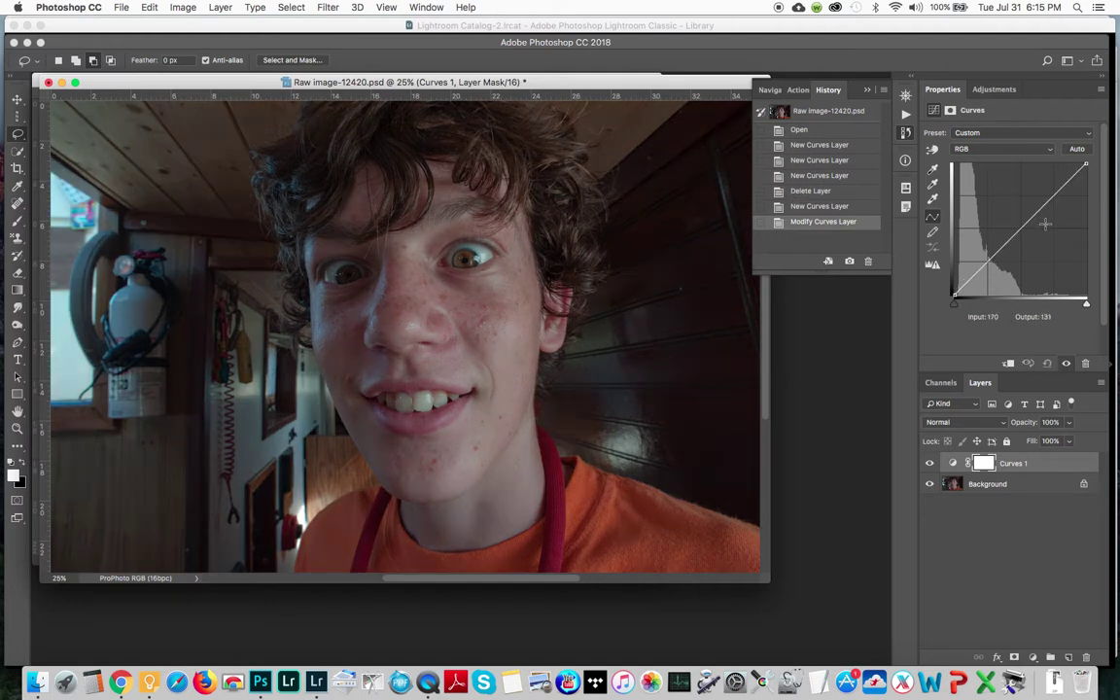
left_click_drag(1028, 222, 1041, 240)
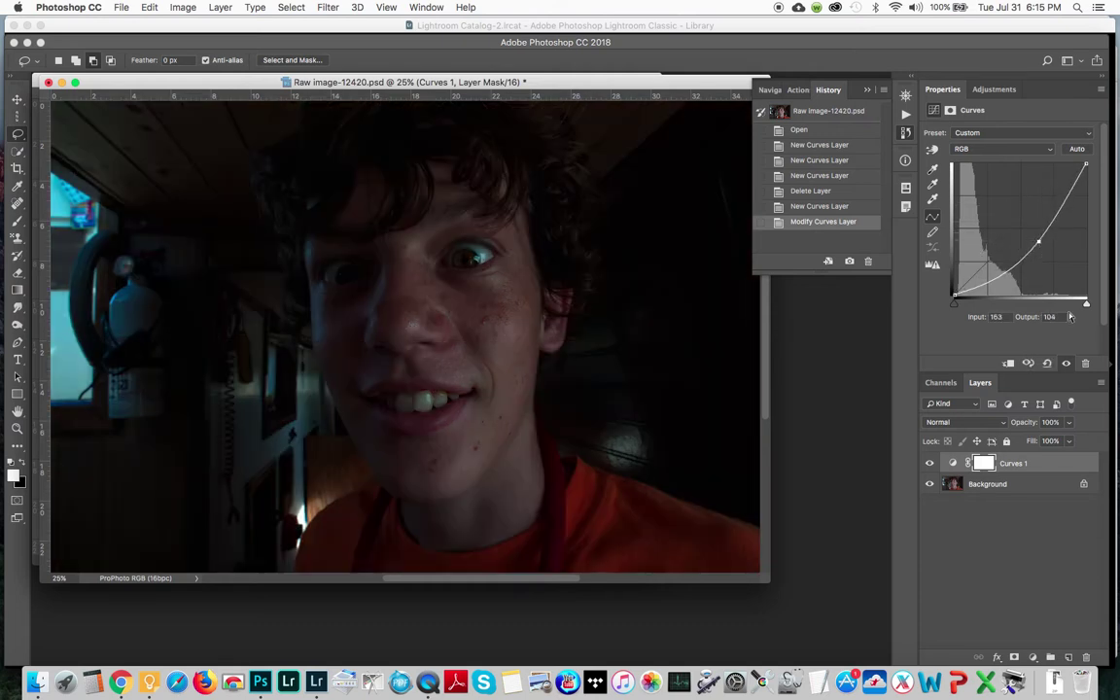
left_click(1048, 366)
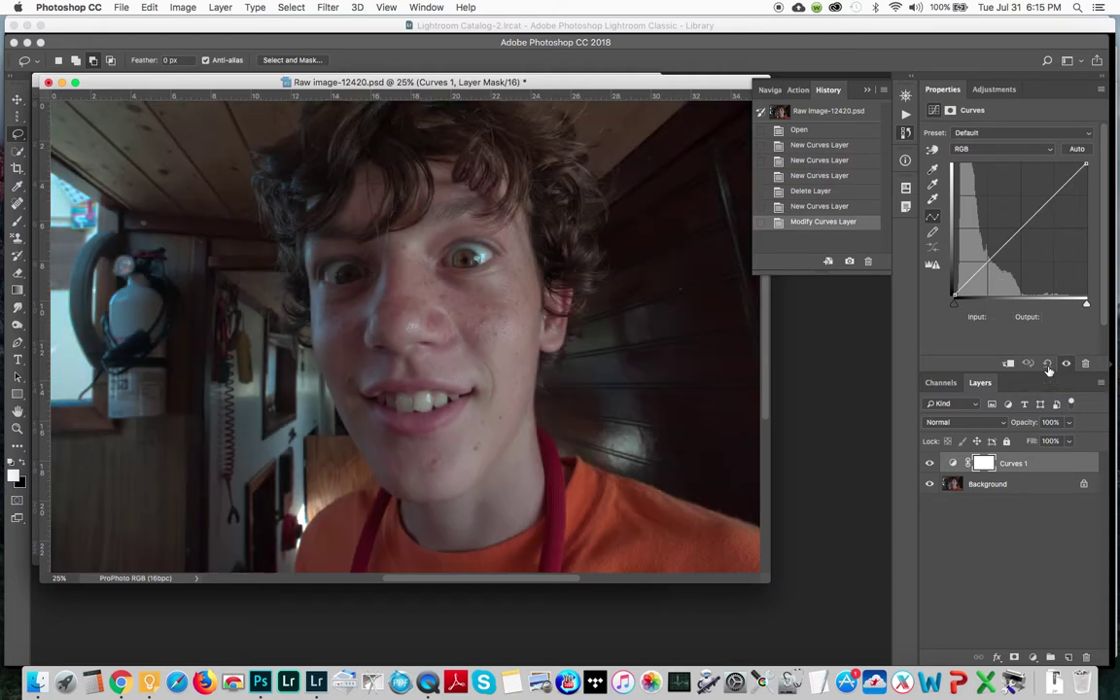
Step: Brighten the dark wood wall with the on-image curve adjustment, raising input 13 to output 33, and reset the curve
left_click(933, 152)
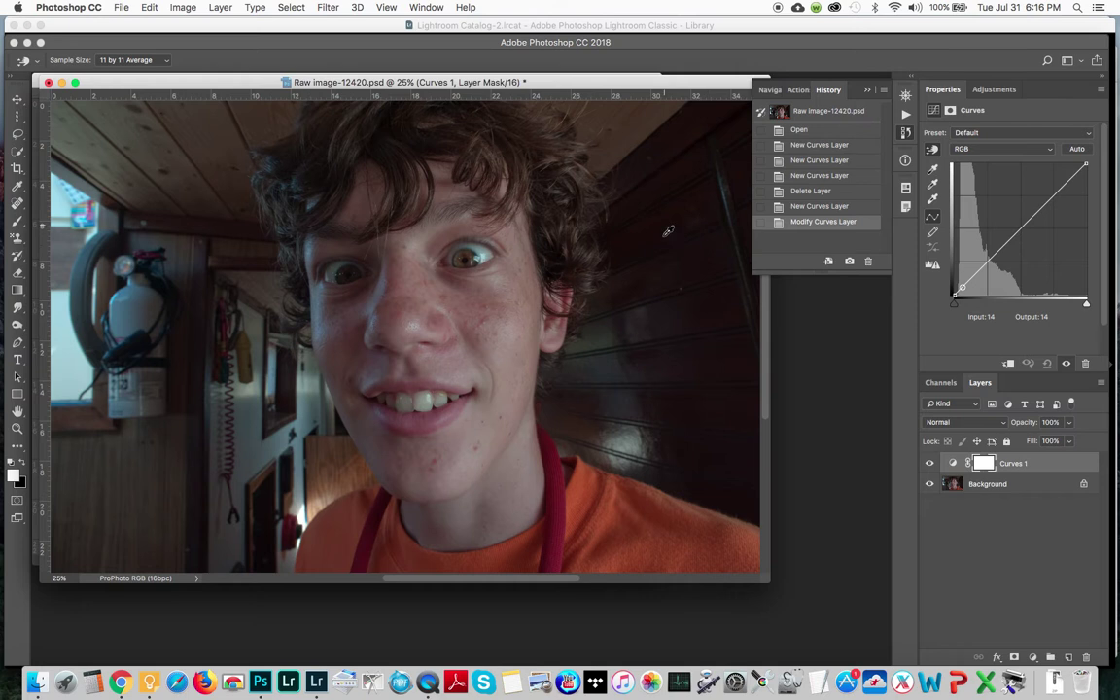
left_click_drag(698, 243, 697, 229)
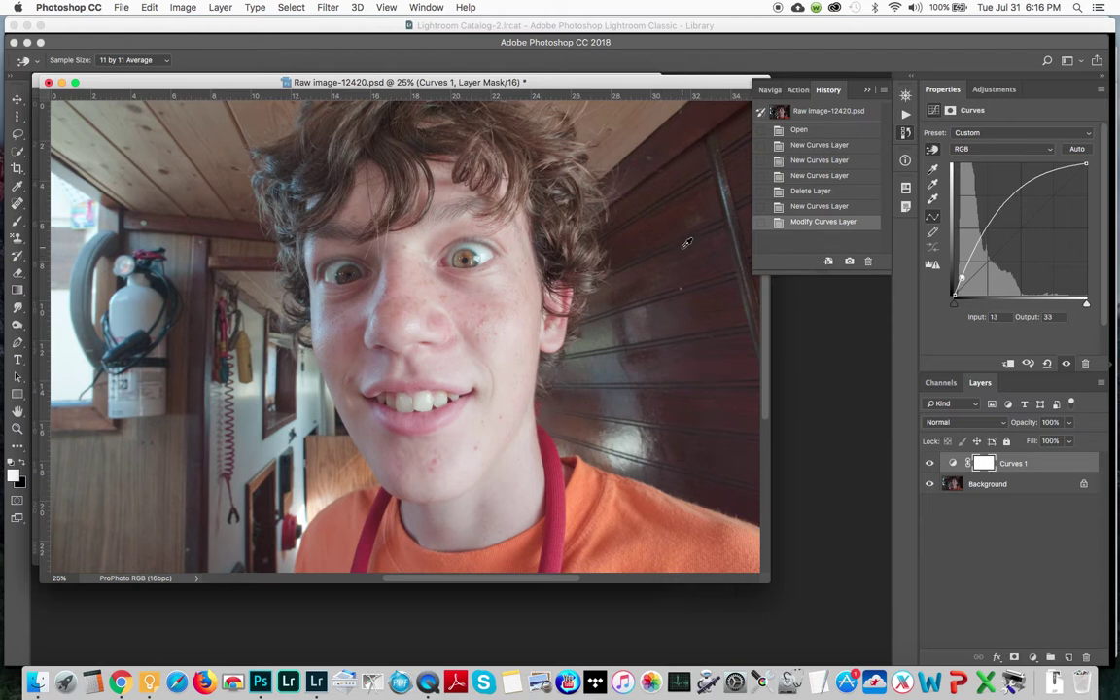
left_click(1049, 364)
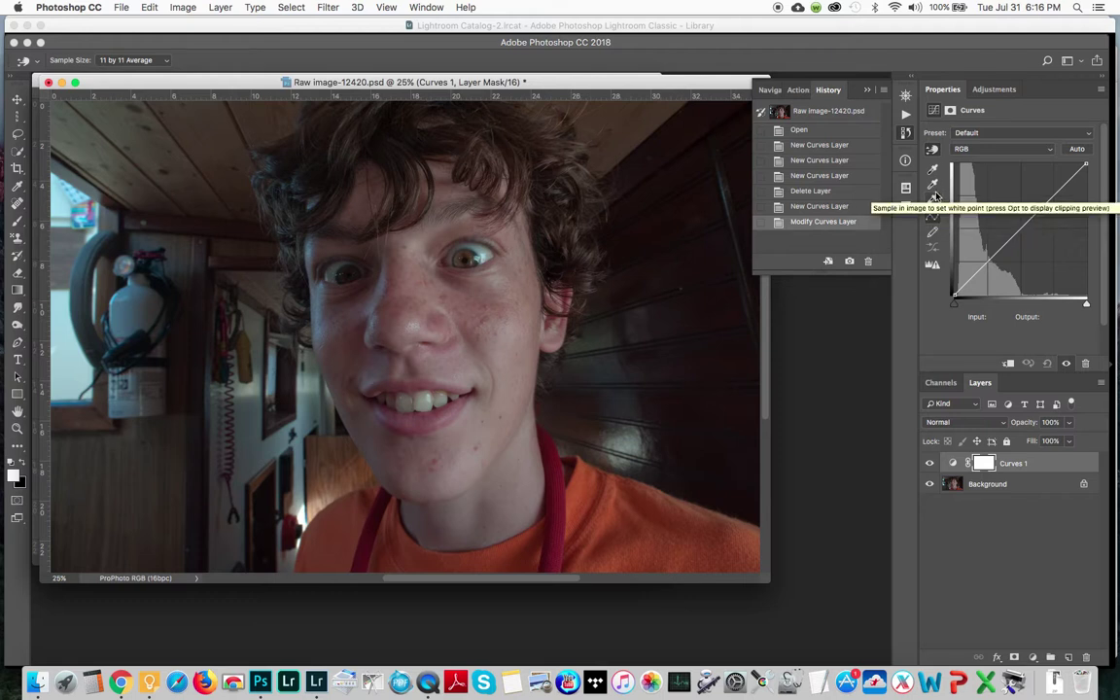
Step: Set the Curves white point by sampling the bright window area beside the fire extinguisher, and view the available curve channels
left_click(934, 199)
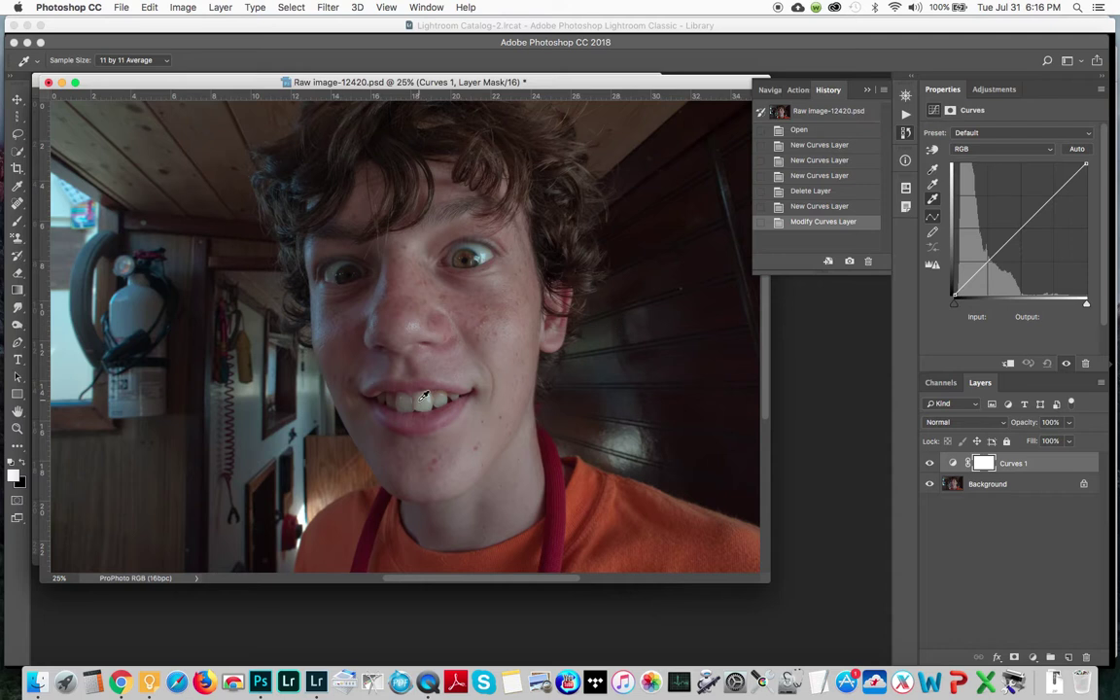
left_click(76, 362)
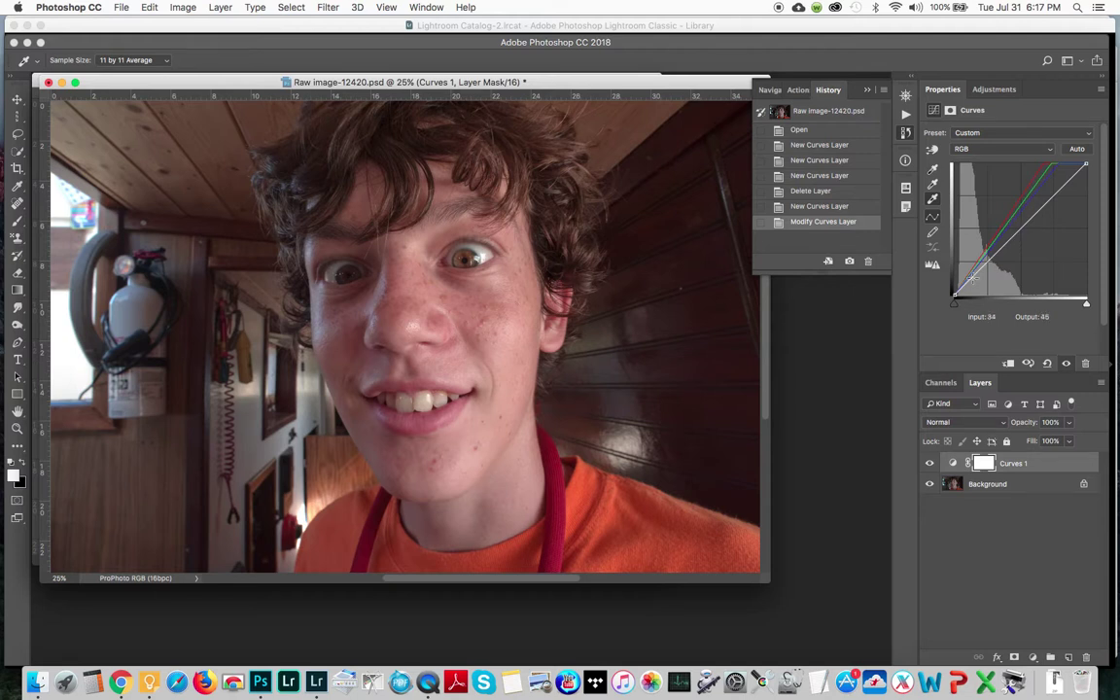
left_click(980, 150)
left_click(986, 150)
Step: Activate the gray point sampler, reset the Curves adjustment to its default, and return to the Lasso tool
left_click(933, 186)
left_click(1049, 364)
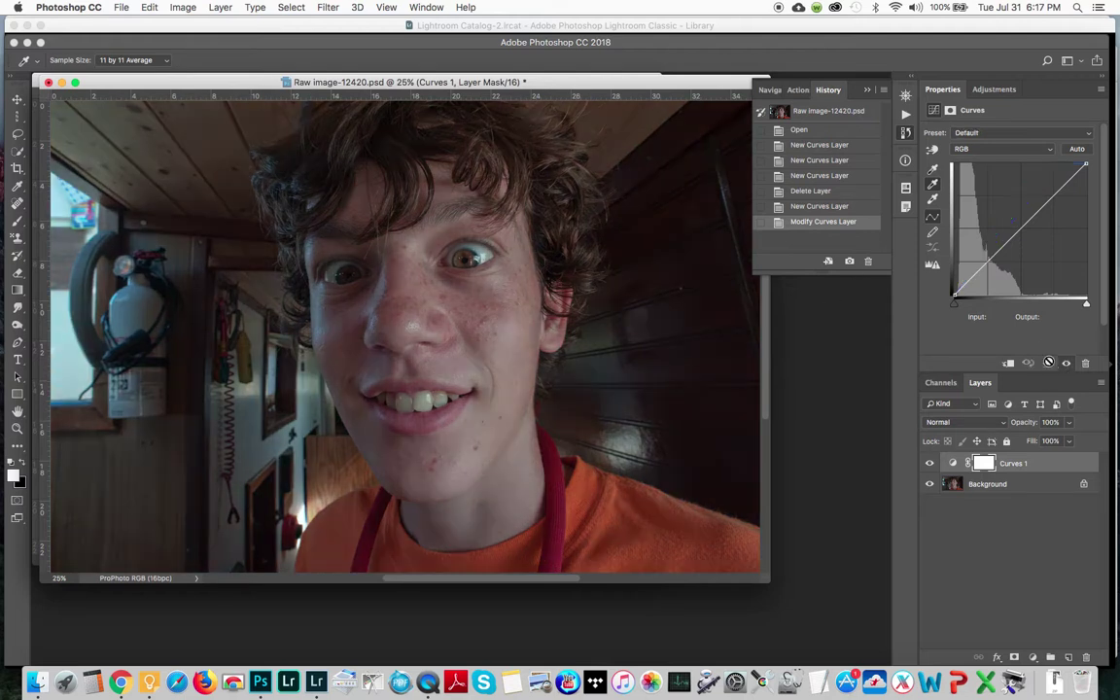
key("l")
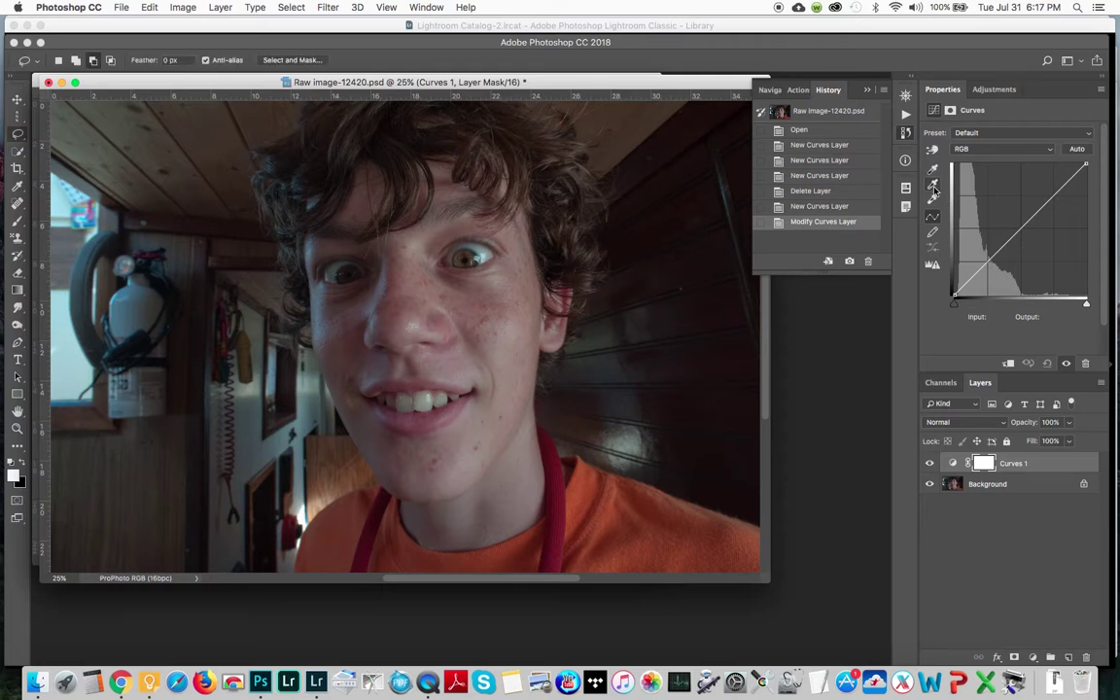
Step: Set the Curves gray point by sampling the wood wall below the fire extinguisher, and reset the adjustment
left_click(932, 185)
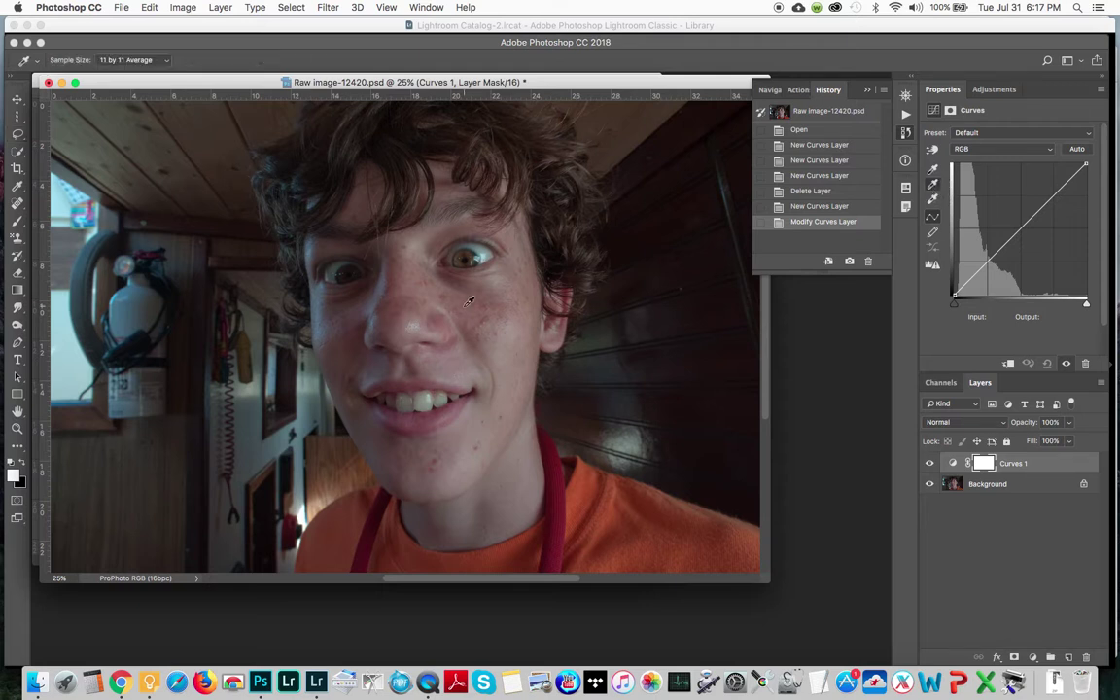
left_click(249, 423)
left_click(1047, 365)
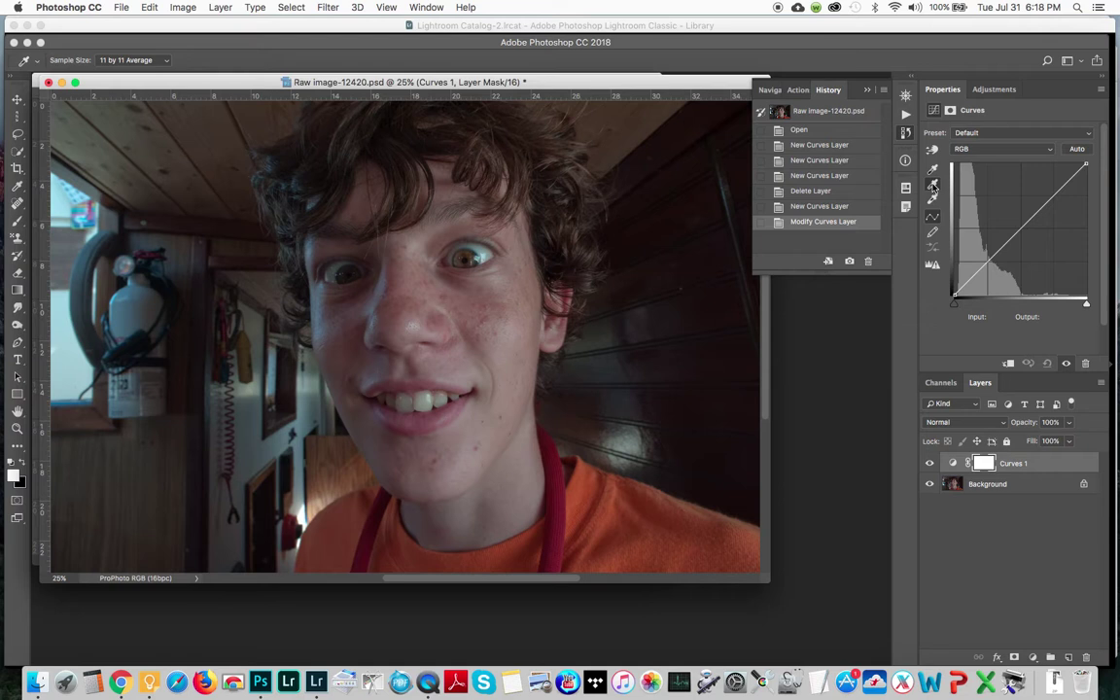
Step: Set the Curves gray point by sampling the orange shirt, activate the white point sampler, and reset the adjustment
key("l")
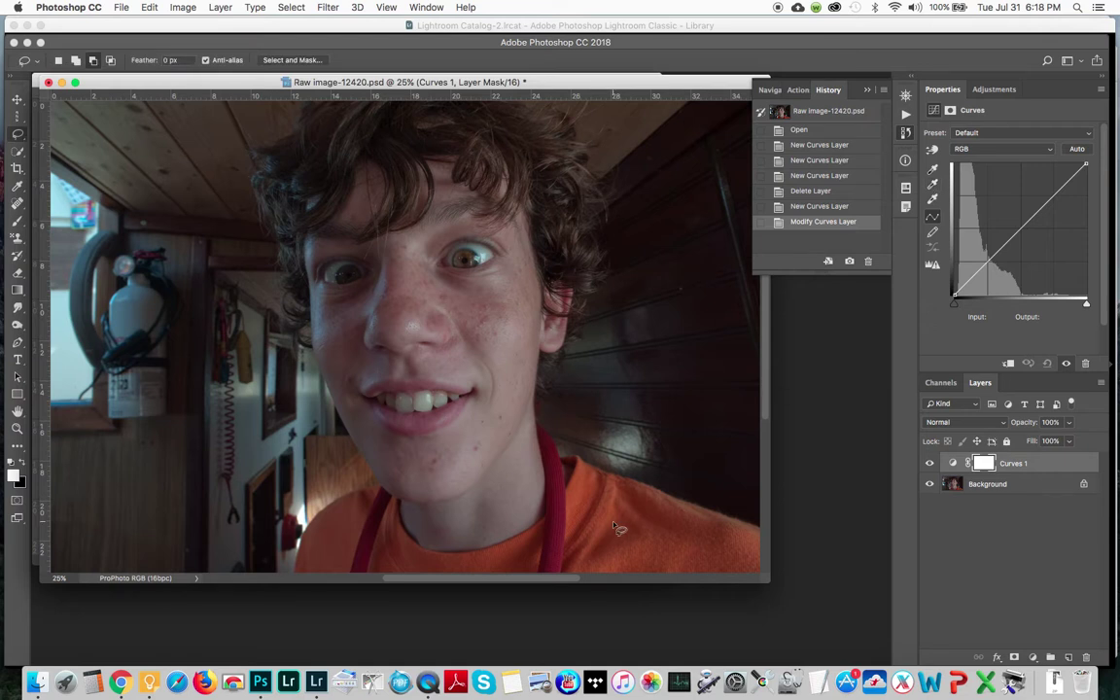
key("i")
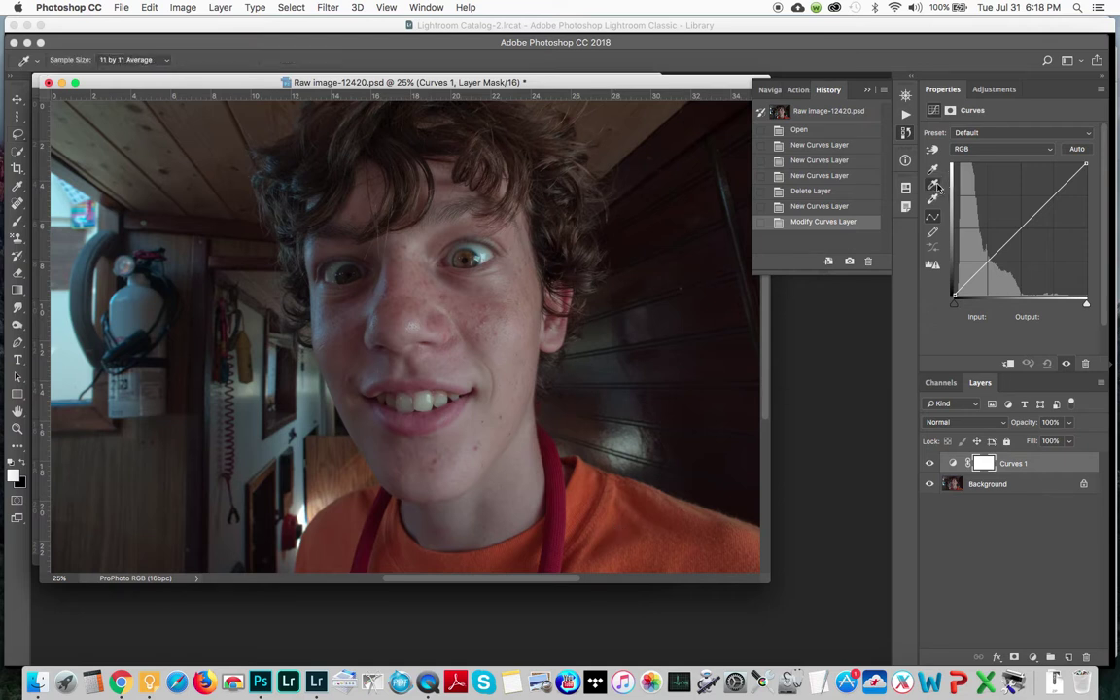
left_click(614, 518)
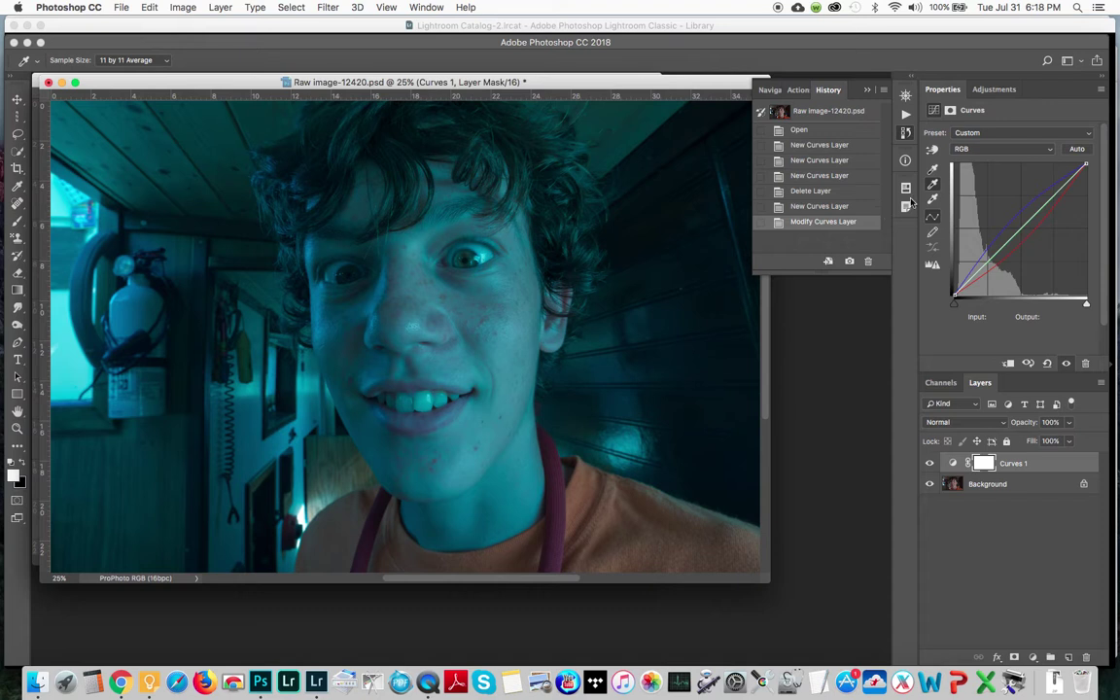
left_click(934, 200)
left_click(1048, 363)
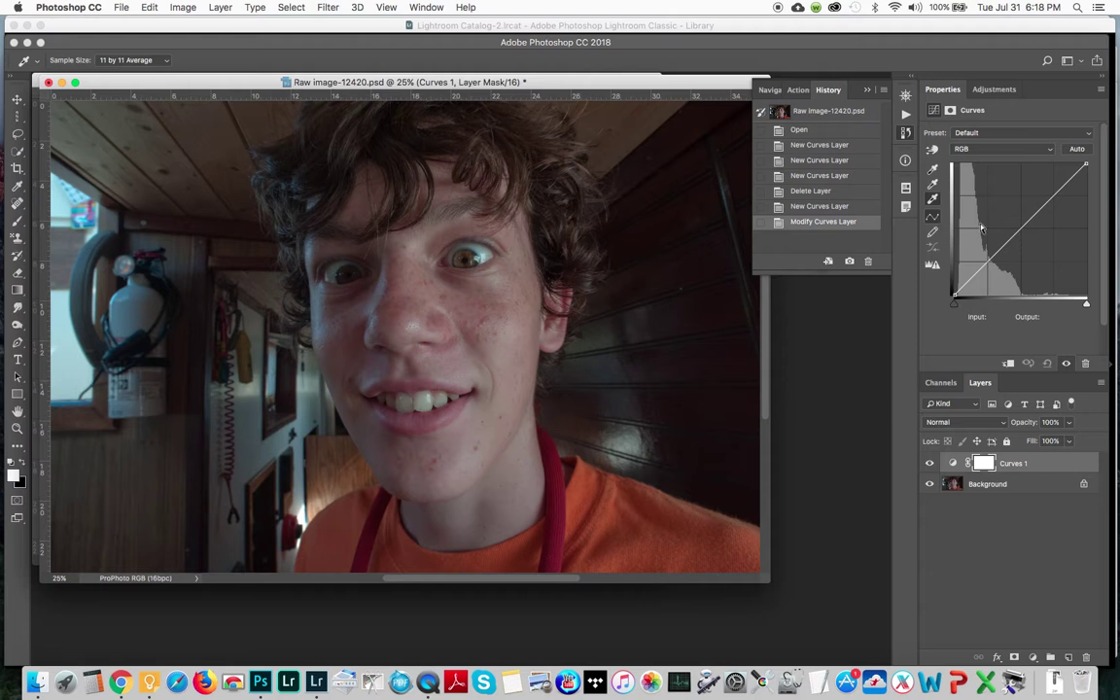
Step: Darken the midtones with a curve point at input 149, output 118, and redraw the upper part of the curve freehand
left_click(933, 222)
mouse_move(1014, 234)
left_mouse_down()
mouse_move(1015, 202)
mouse_move(1031, 235)
left_mouse_up()
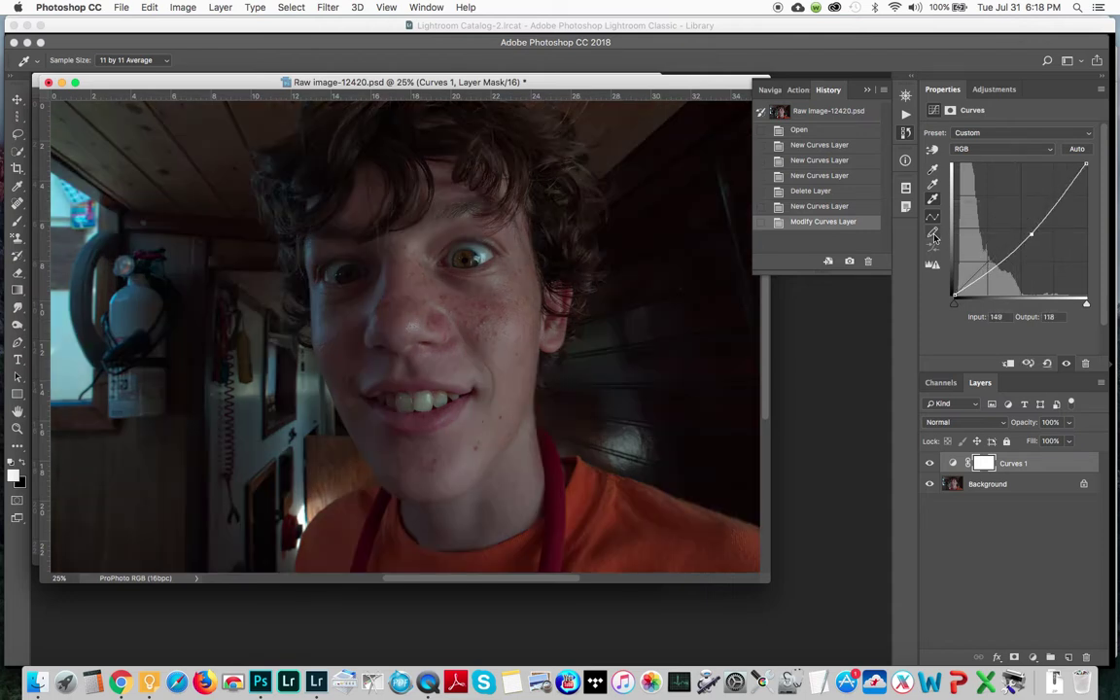
left_click(932, 233)
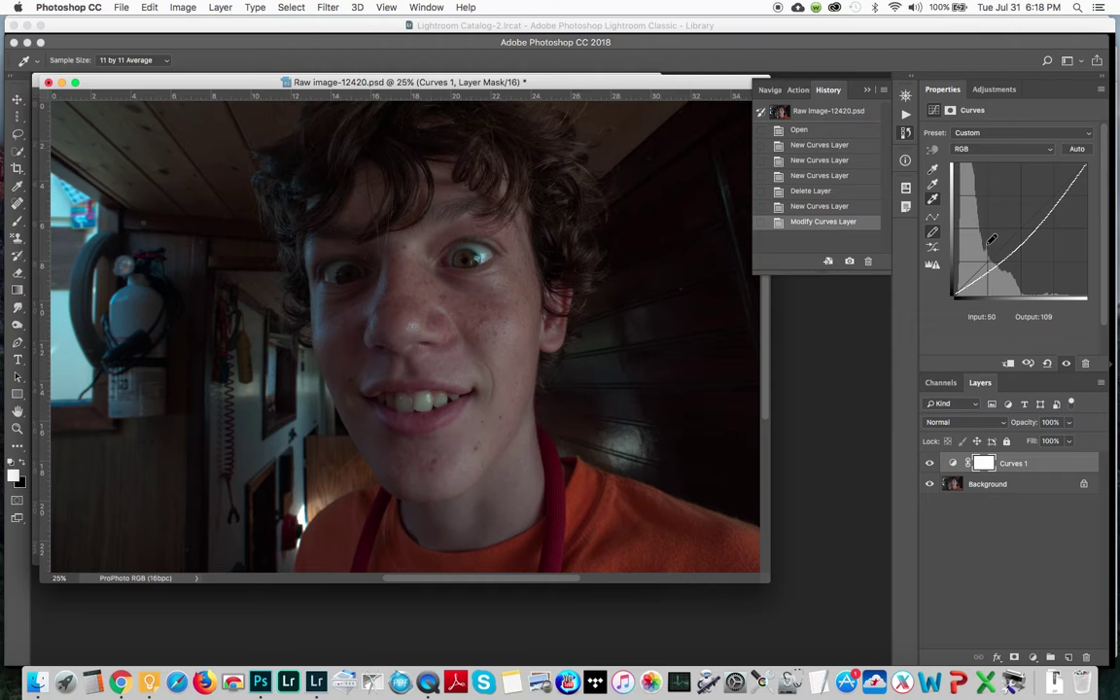
mouse_move(999, 253)
left_mouse_down()
mouse_move(1017, 202)
mouse_move(1056, 201)
mouse_move(1084, 168)
left_mouse_up()
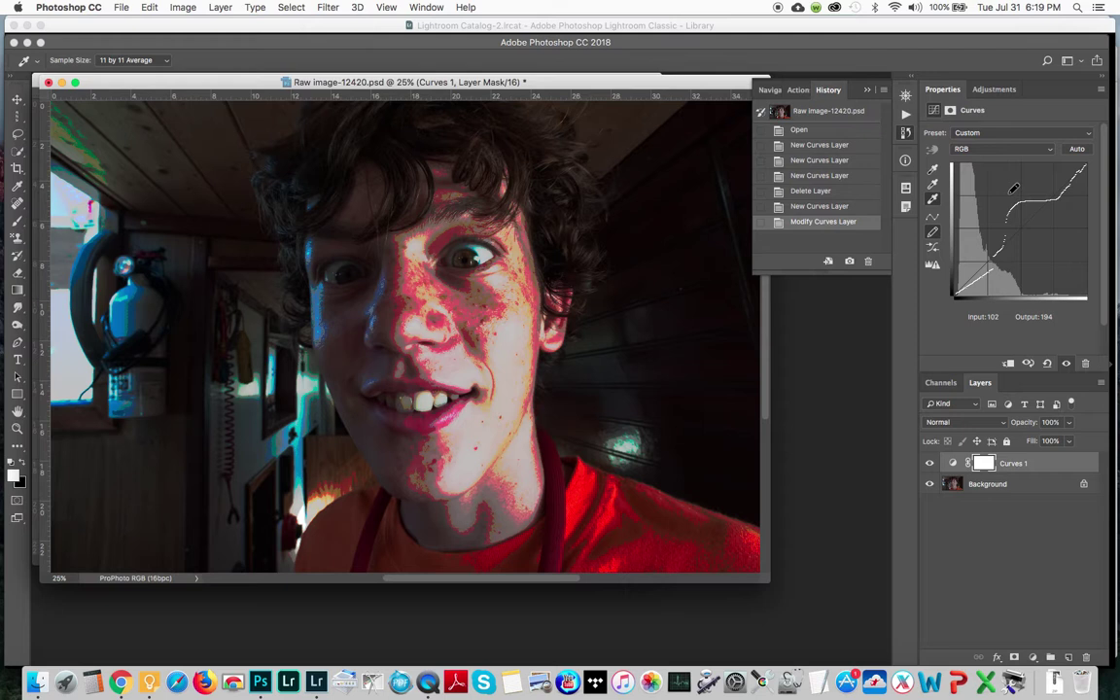
Step: Smooth the freehand curve and convert it to editable points, and reset the Curves adjustment to its default
left_click(933, 250)
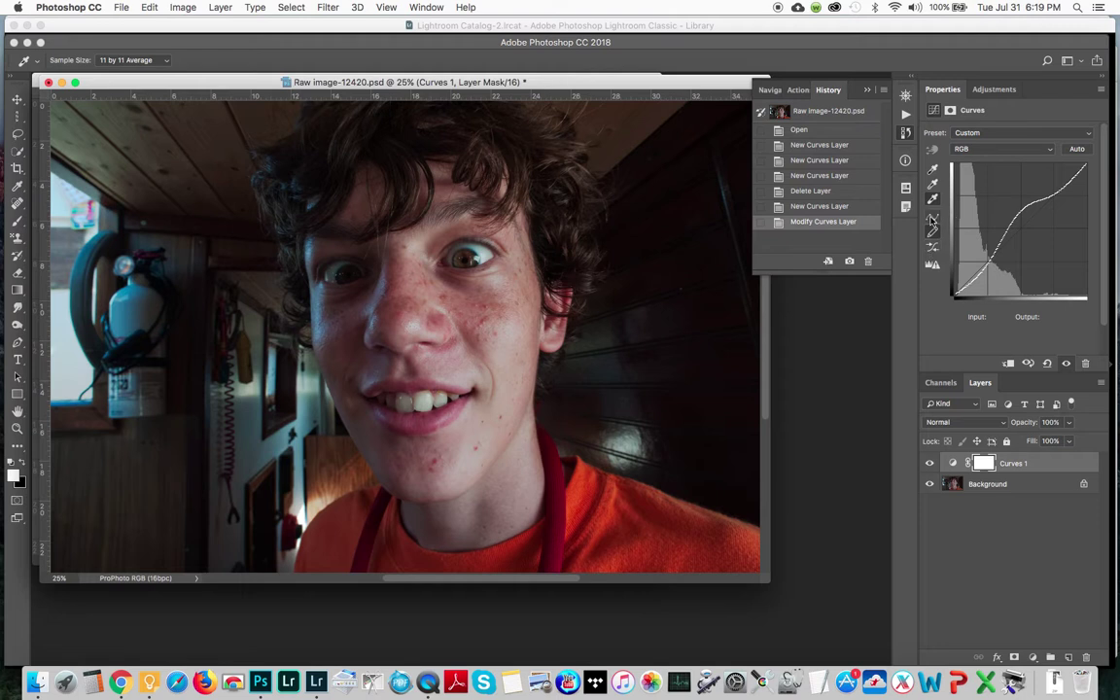
left_click(932, 221)
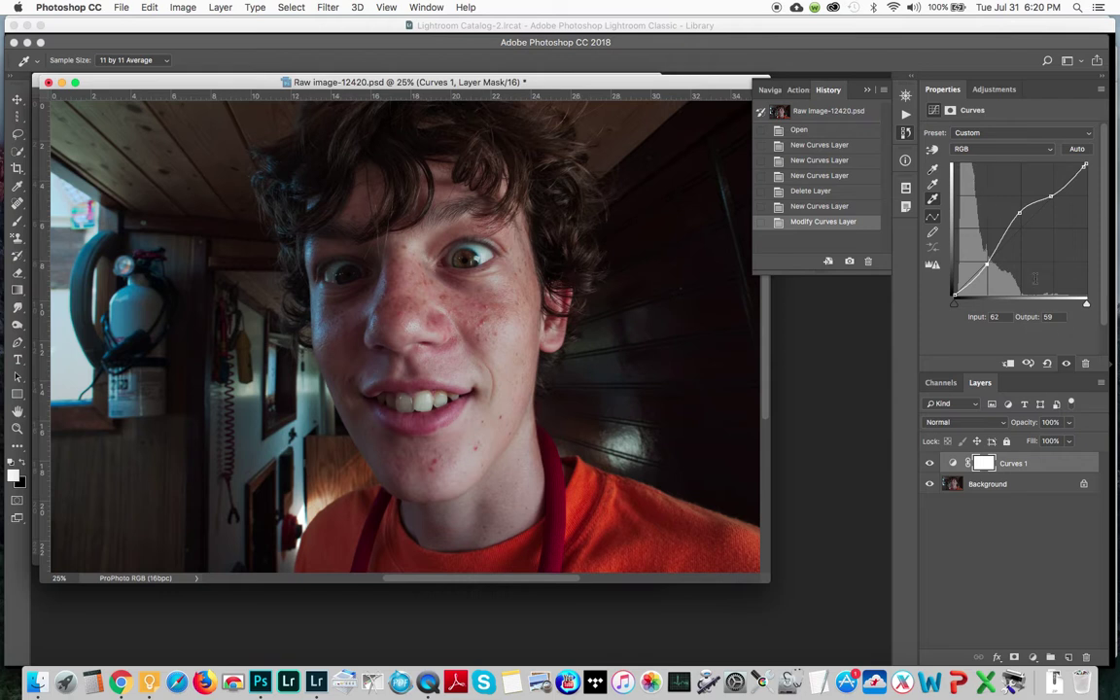
left_click(1048, 364)
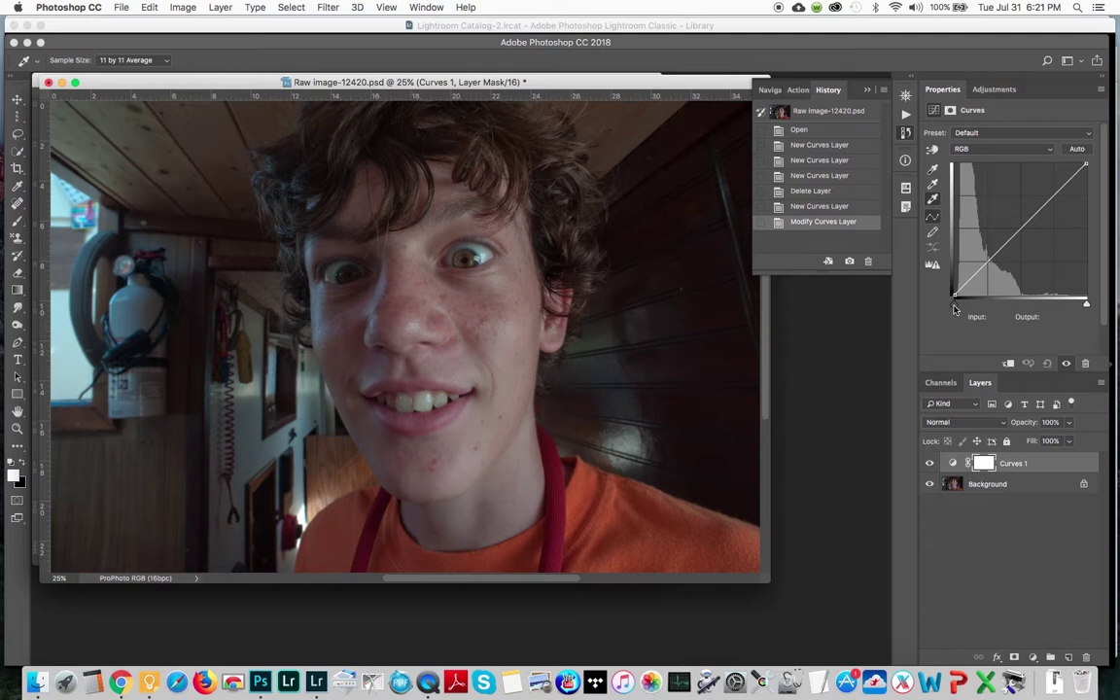
Step: Set the RGB curve's black point to input 12 using the shadow clipping preview
left_click(954, 309, "alt")
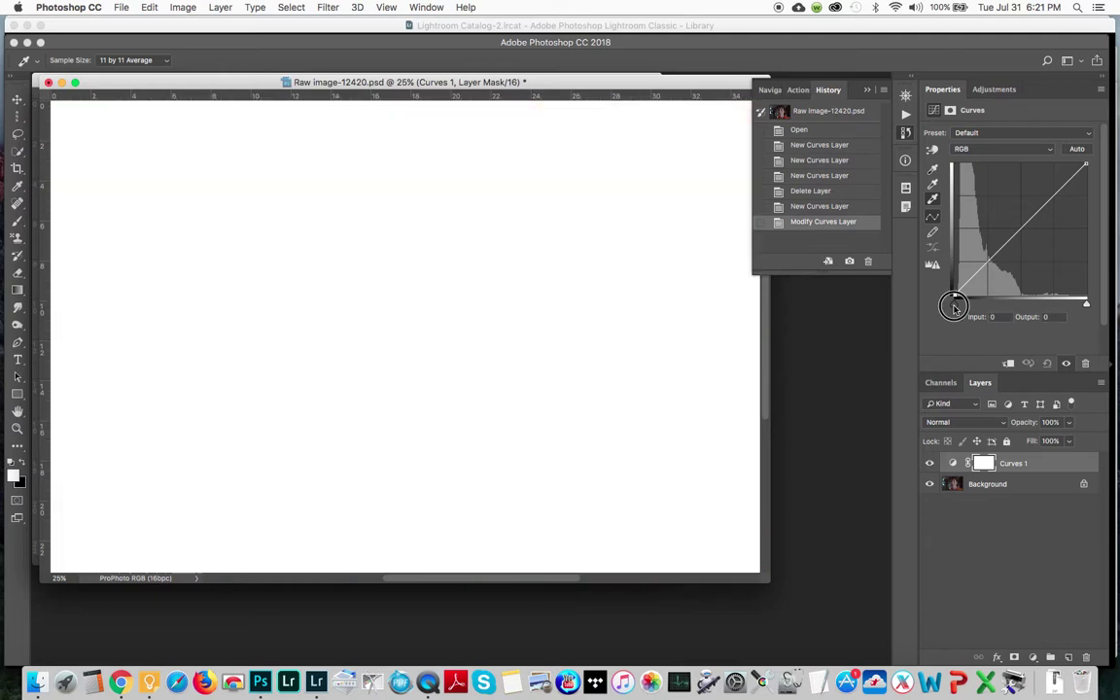
left_click_drag(954, 308, 950, 308)
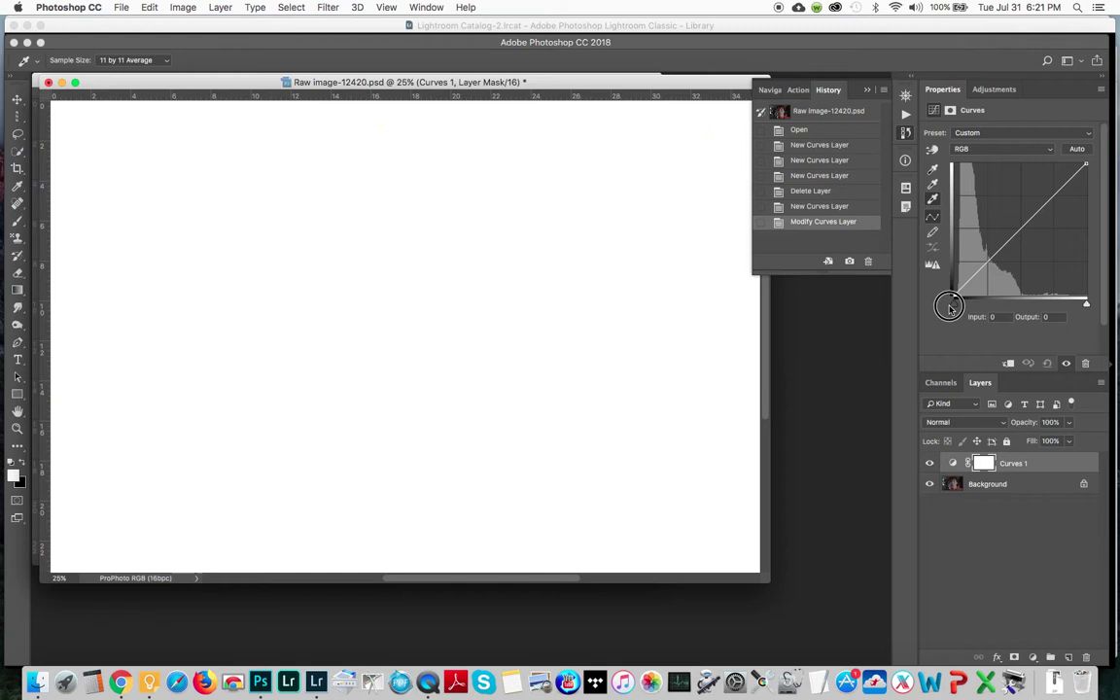
left_click_drag(950, 308, 962, 308)
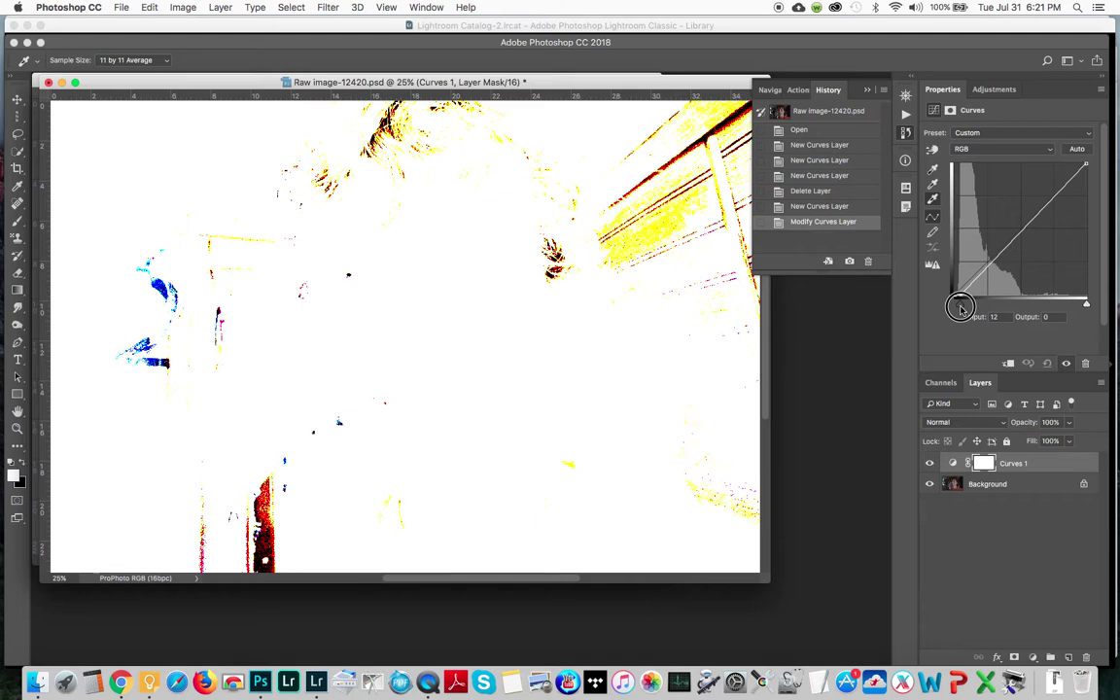
left_click_drag(961, 308, 961, 308)
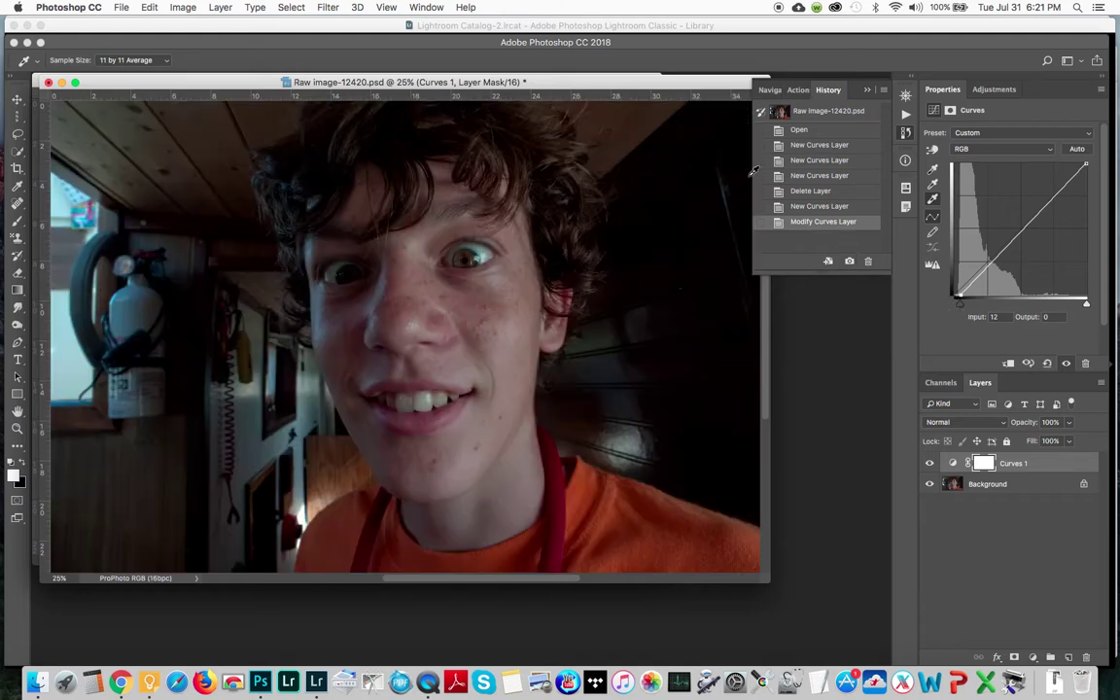
Step: Set the RGB curve's white point to input 170 using the highlight clipping preview, and brighten the midtones with a point at input 85, output 132
left_click(1087, 306, "alt")
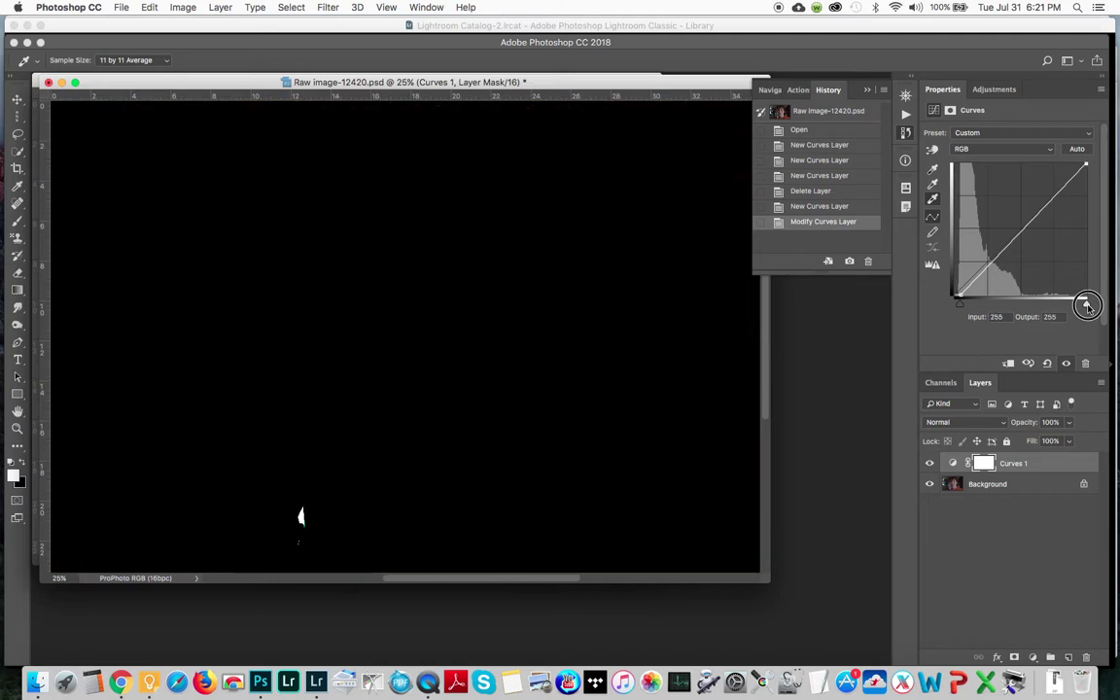
left_click_drag(1087, 306, 1042, 313)
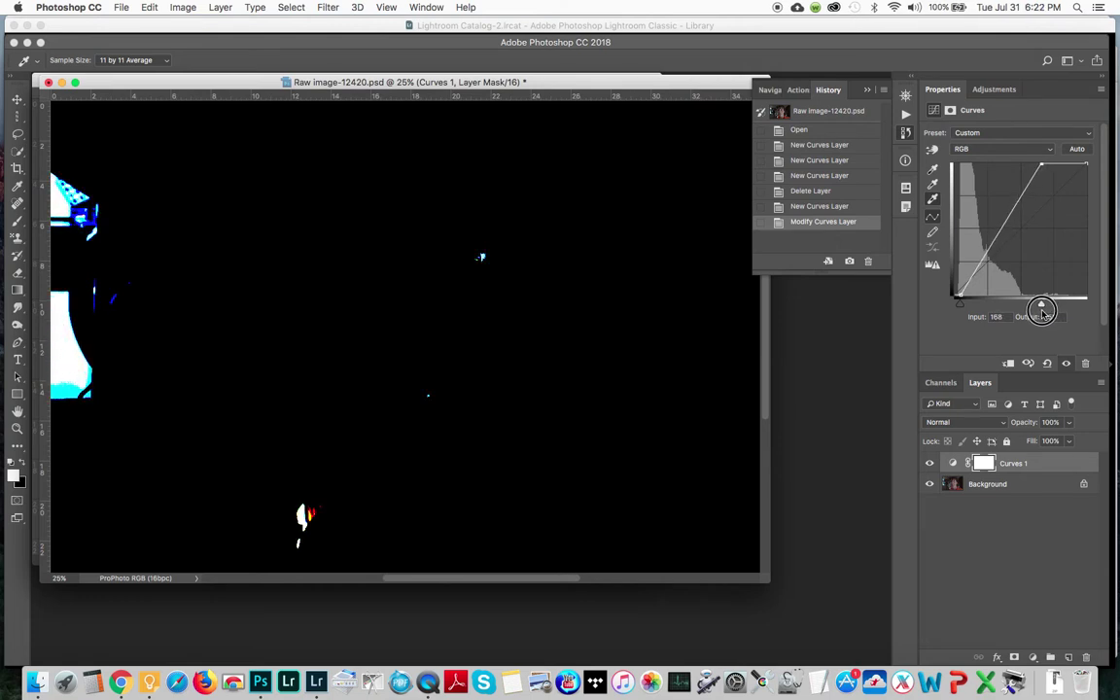
left_click_drag(1042, 311, 1041, 311)
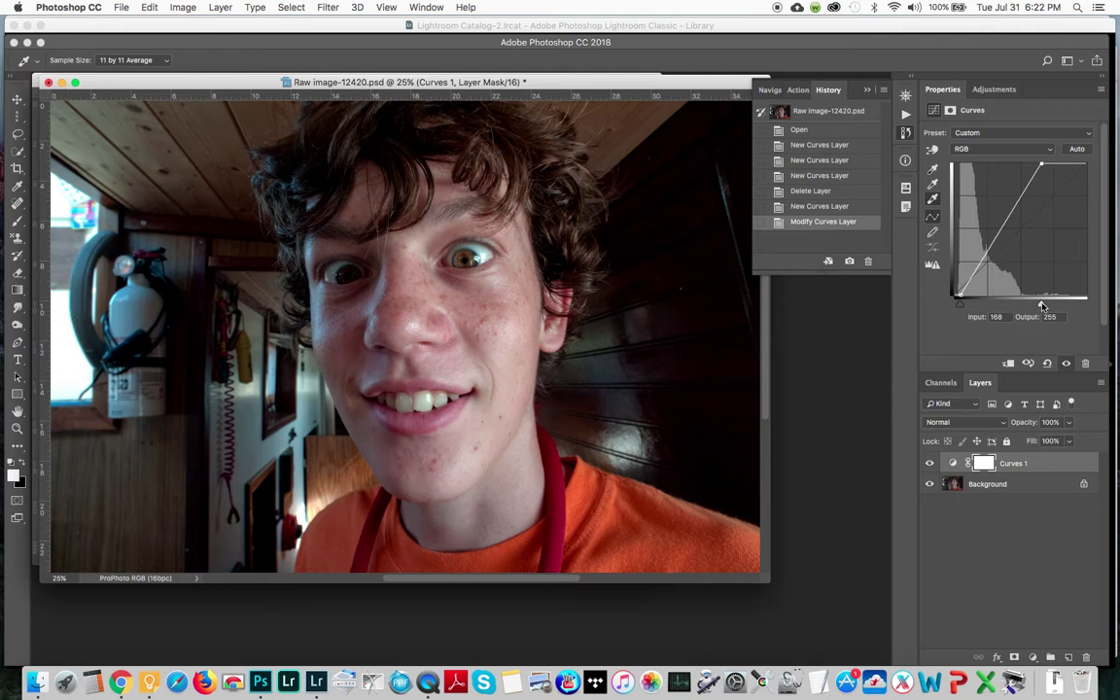
left_click_drag(1043, 306, 1011, 307)
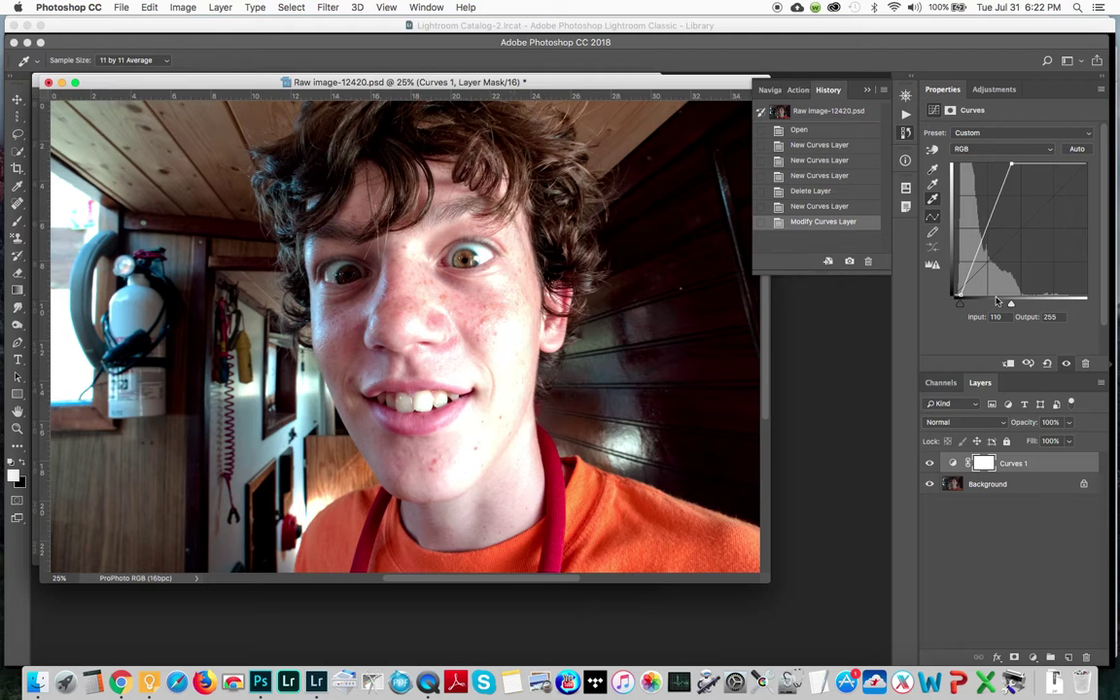
left_click_drag(1010, 304, 1042, 305)
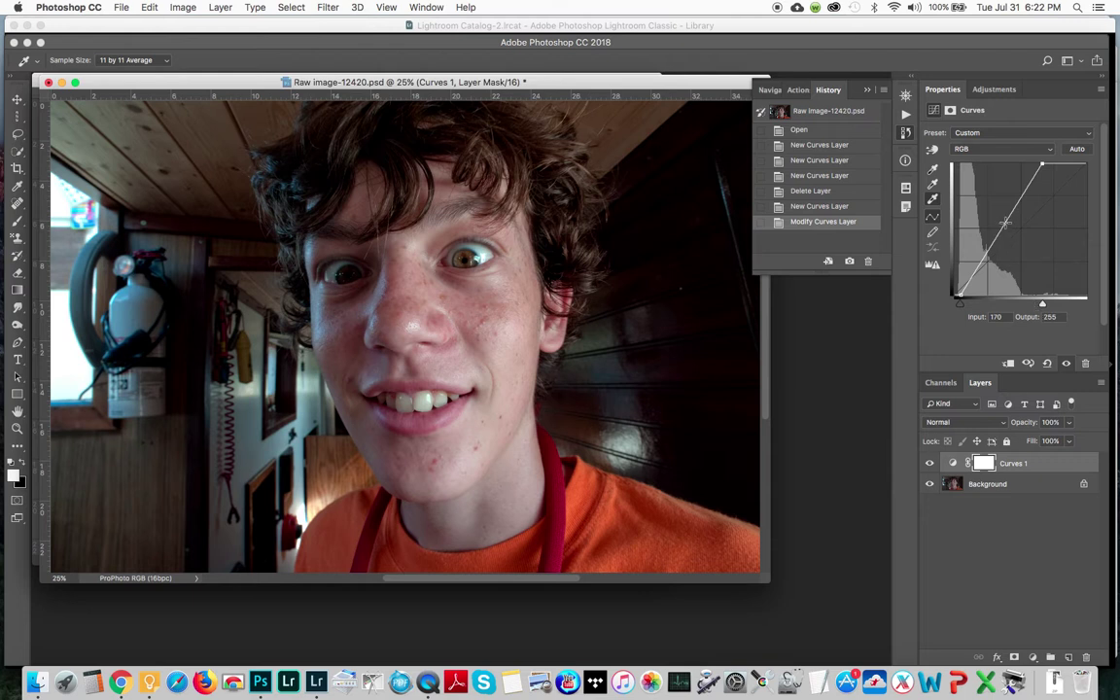
mouse_move(1005, 222)
left_mouse_down()
mouse_move(1012, 233)
mouse_move(998, 216)
mouse_move(1006, 236)
mouse_move(999, 228)
left_mouse_up()
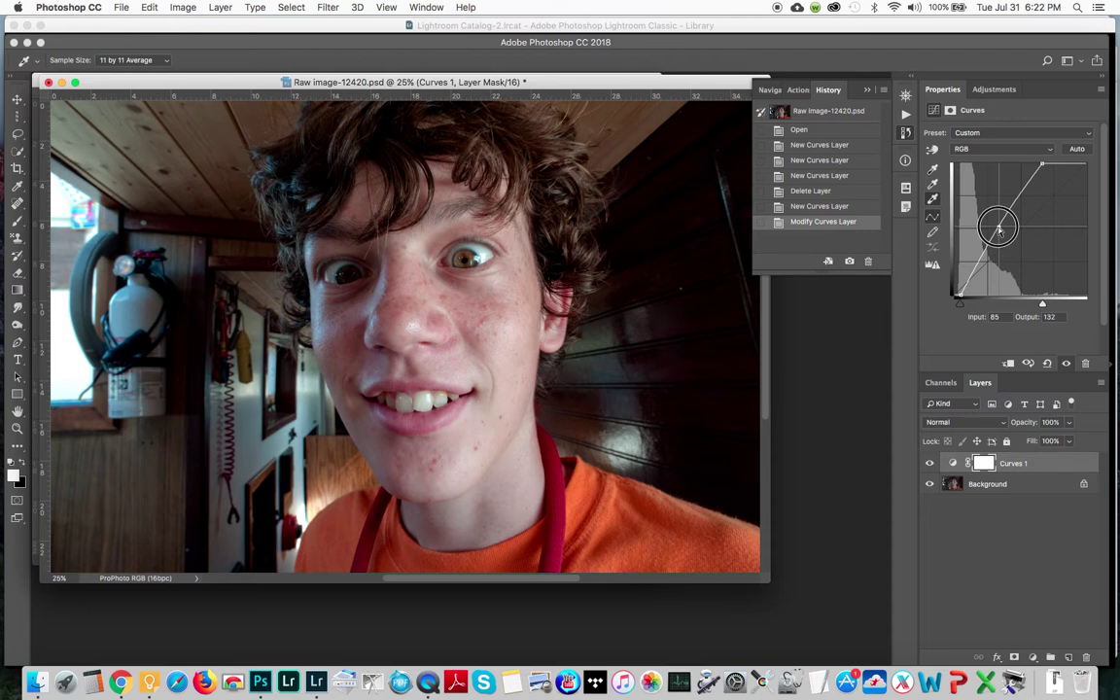
left_click_drag(999, 228, 999, 226)
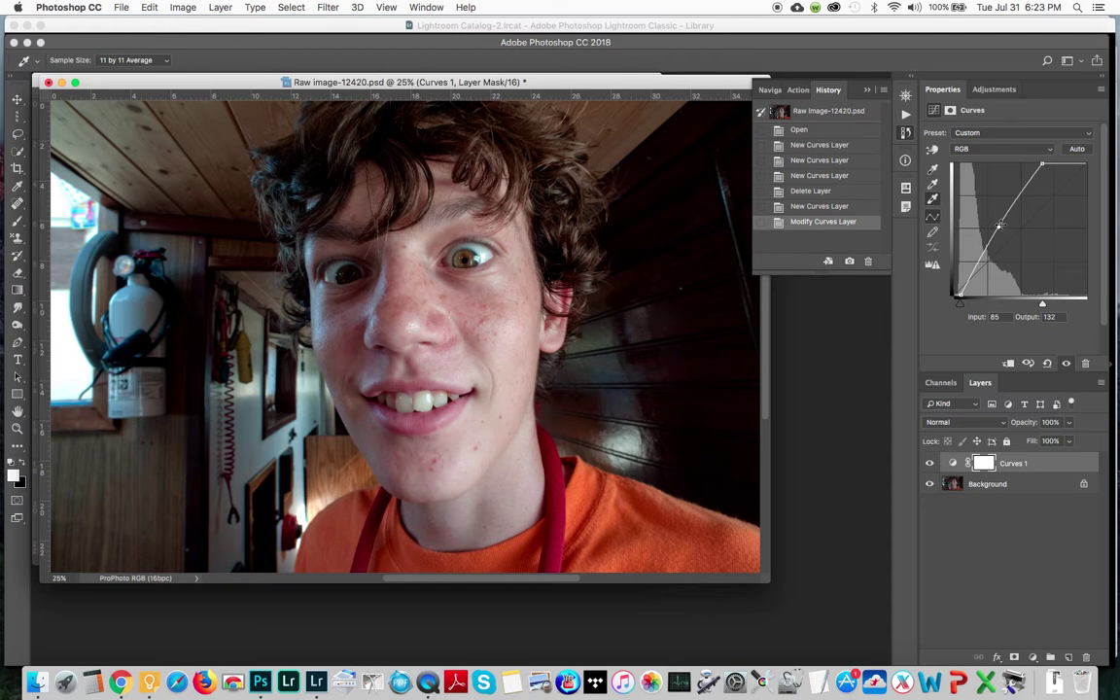
Step: Add a midtone point to the Green channel's curve and set it to input 128, output 124
left_click(1009, 150)
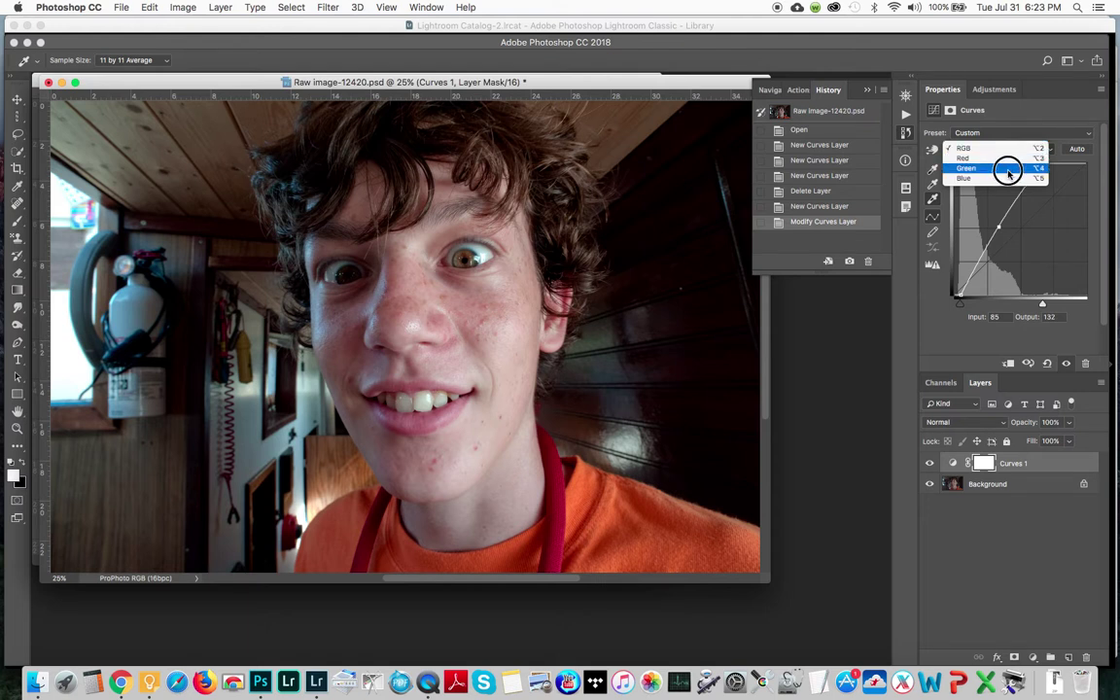
left_click(1008, 172)
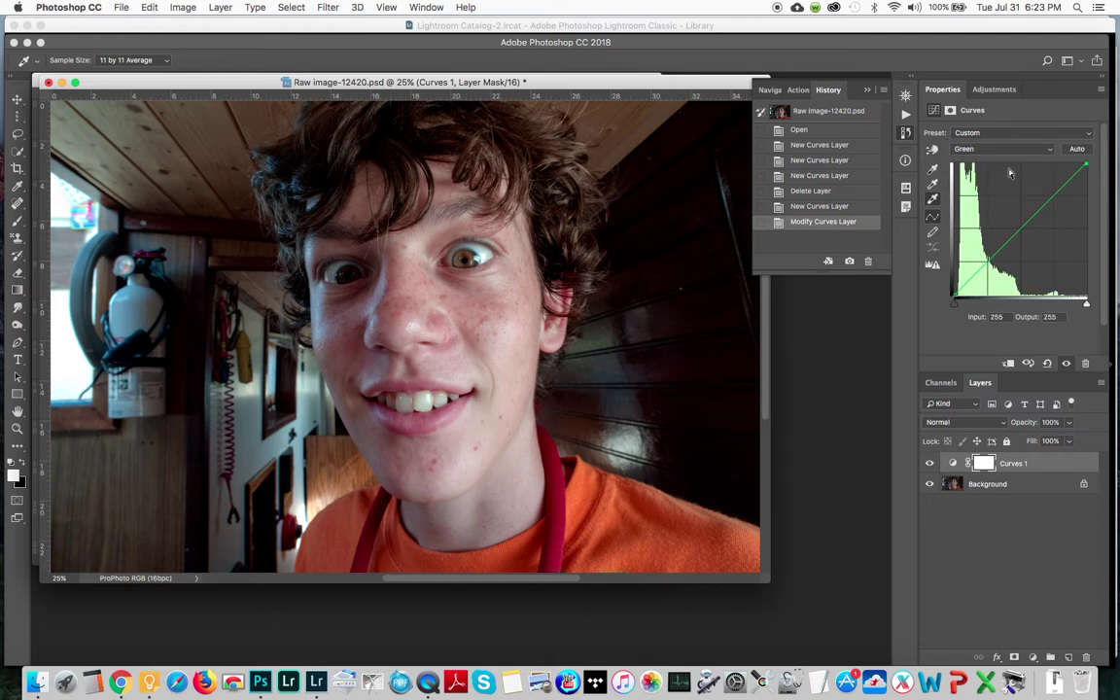
left_click(1021, 228)
left_click(1022, 231)
key("Down")
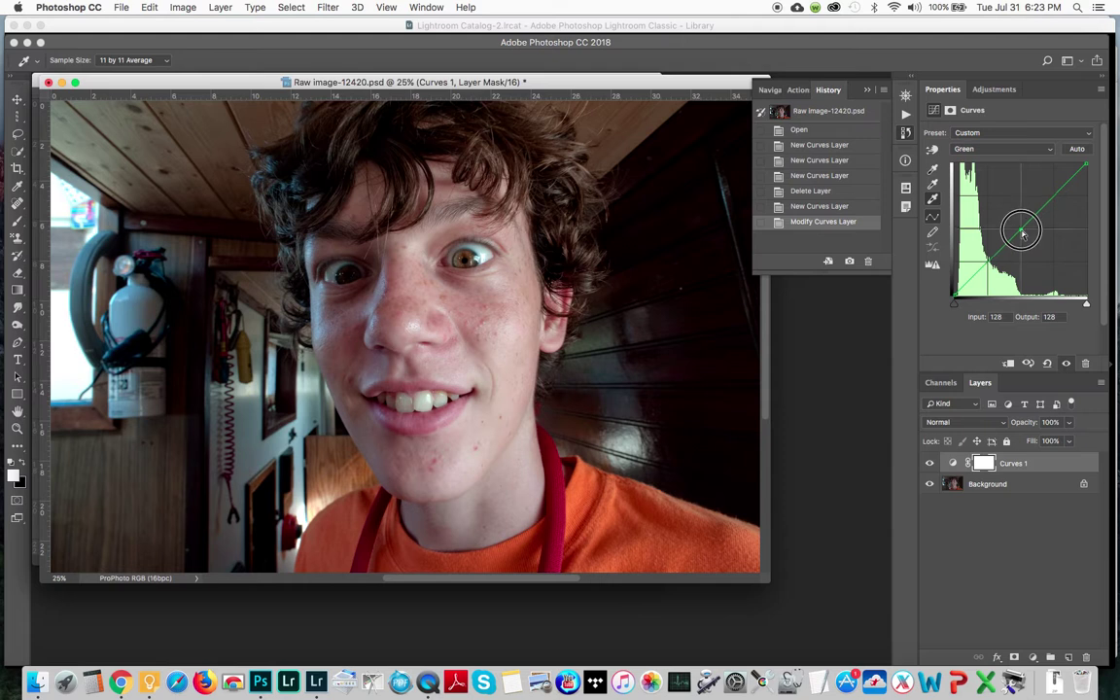
left_click_drag(1022, 234, 1023, 244)
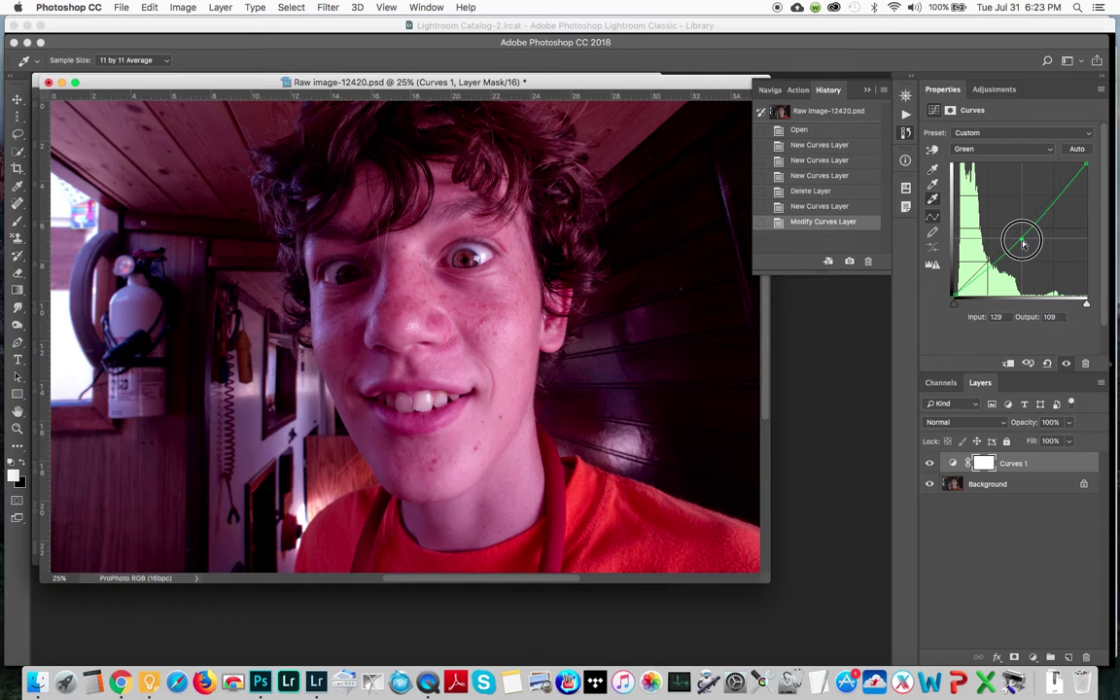
mouse_move(1023, 244)
left_mouse_down()
mouse_move(1017, 221)
mouse_move(1022, 236)
left_mouse_up()
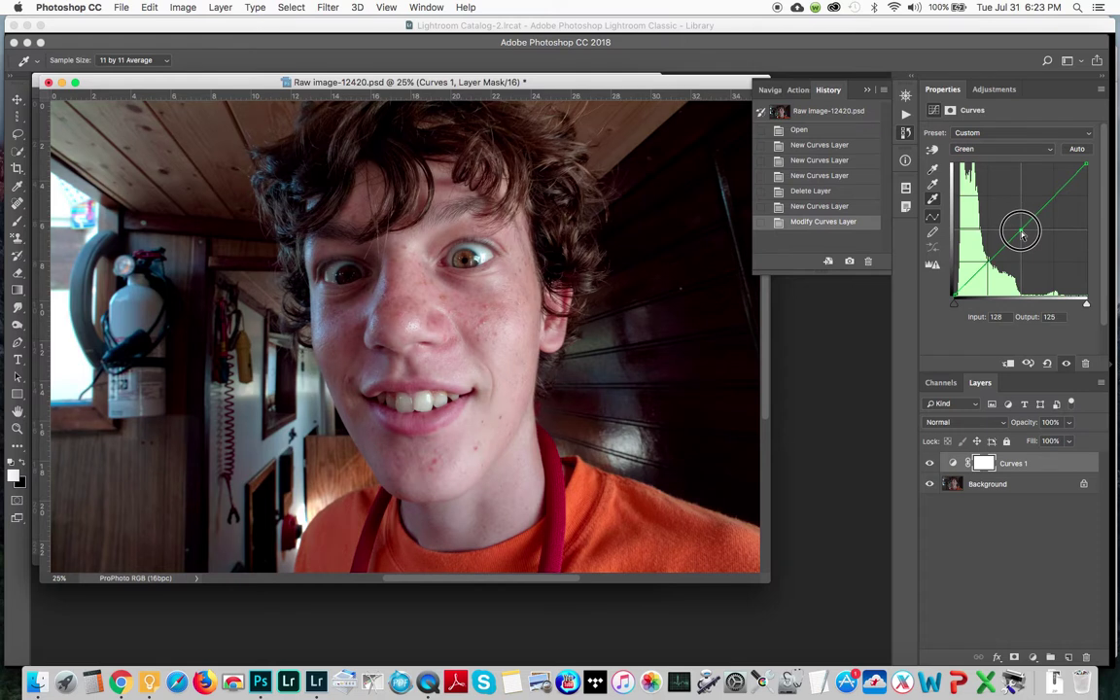
left_click_drag(1023, 234, 1023, 235)
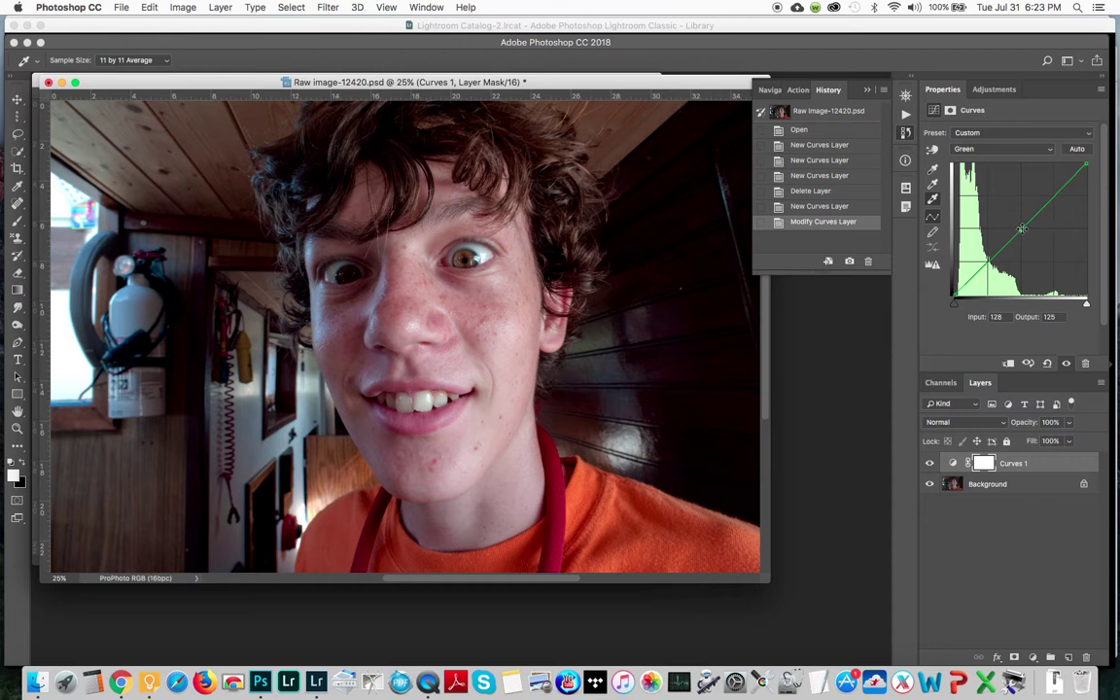
key("Down")
key("Up")
Step: Add a midtone point to the Blue channel's curve and lower it slightly
left_click(1023, 150)
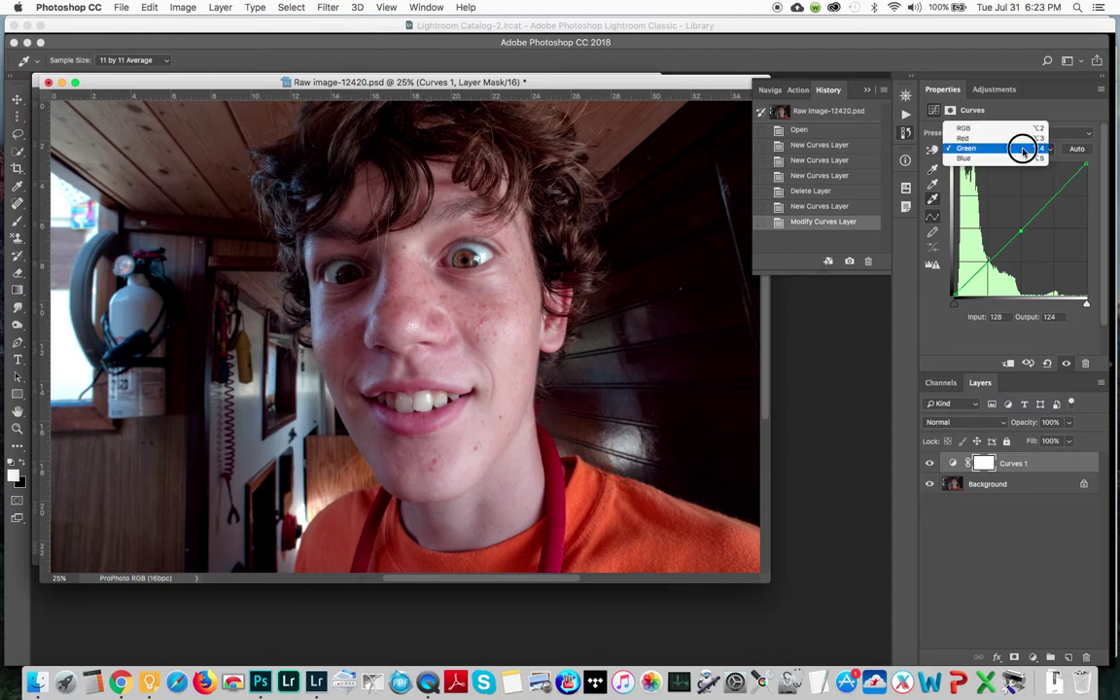
left_click(1021, 159)
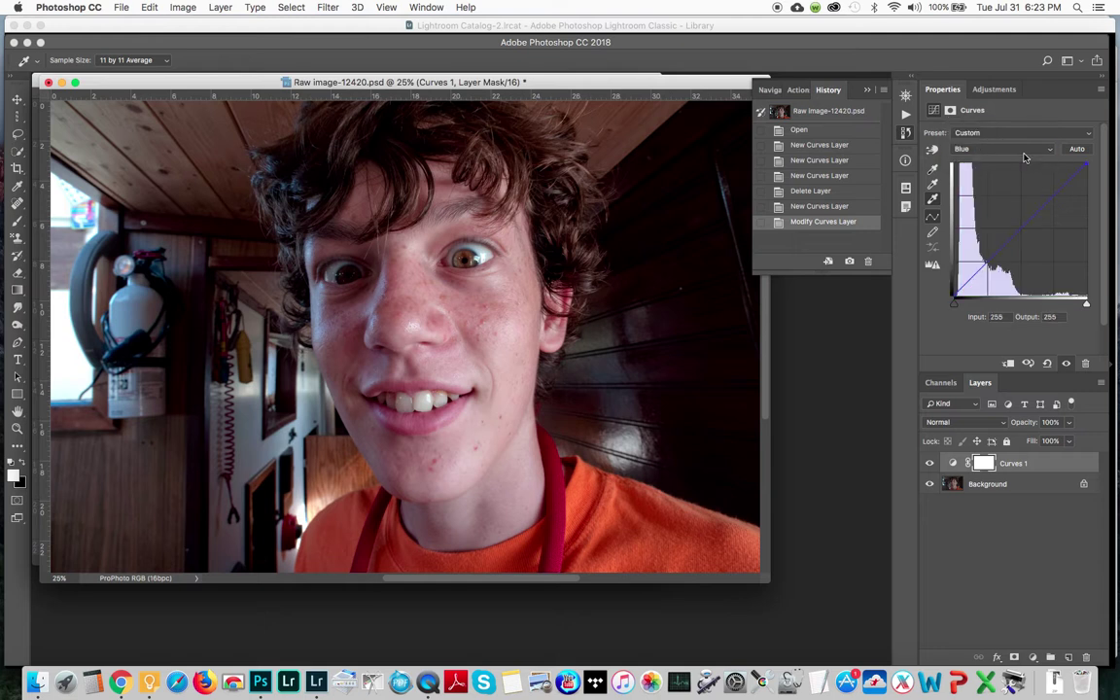
left_click(1022, 226)
left_click(1022, 227)
left_click_drag(1023, 230, 1024, 234)
Step: Add a Hue/Saturation adjustment layer above the Curves layer with Saturation -2 and Lightness -2
left_click(994, 90)
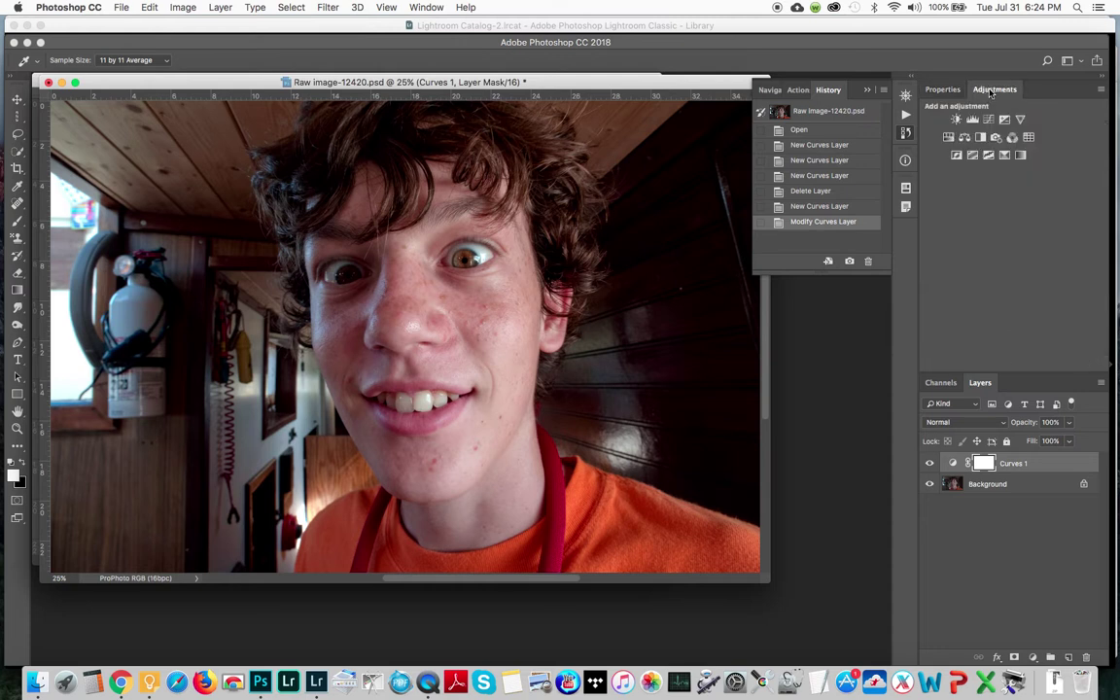
left_click(949, 140)
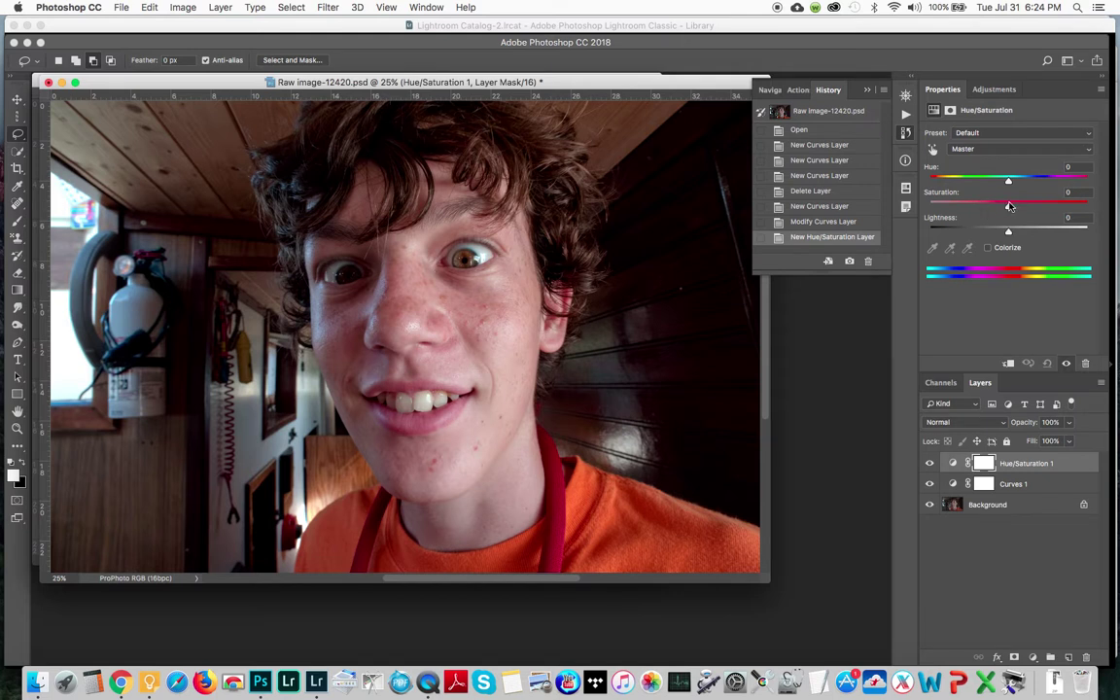
mouse_move(1009, 205)
left_mouse_down()
mouse_move(954, 207)
mouse_move(1073, 207)
mouse_move(1006, 207)
left_mouse_up()
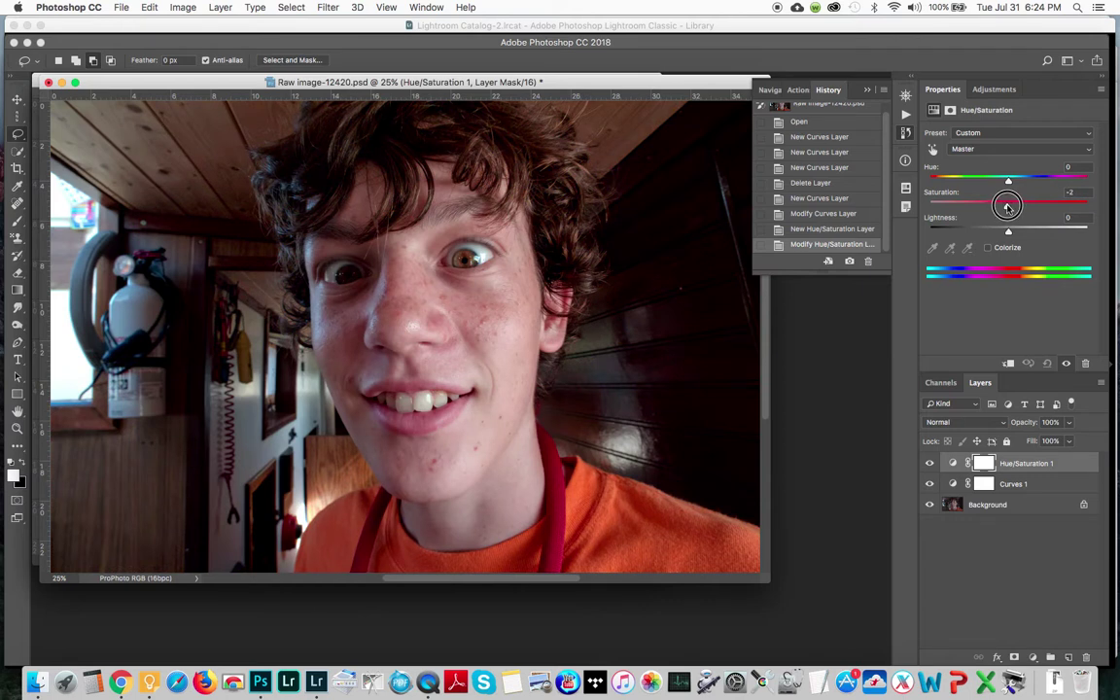
mouse_move(1010, 231)
left_mouse_down()
mouse_move(970, 233)
mouse_move(1061, 233)
mouse_move(943, 234)
mouse_move(1008, 234)
left_mouse_up()
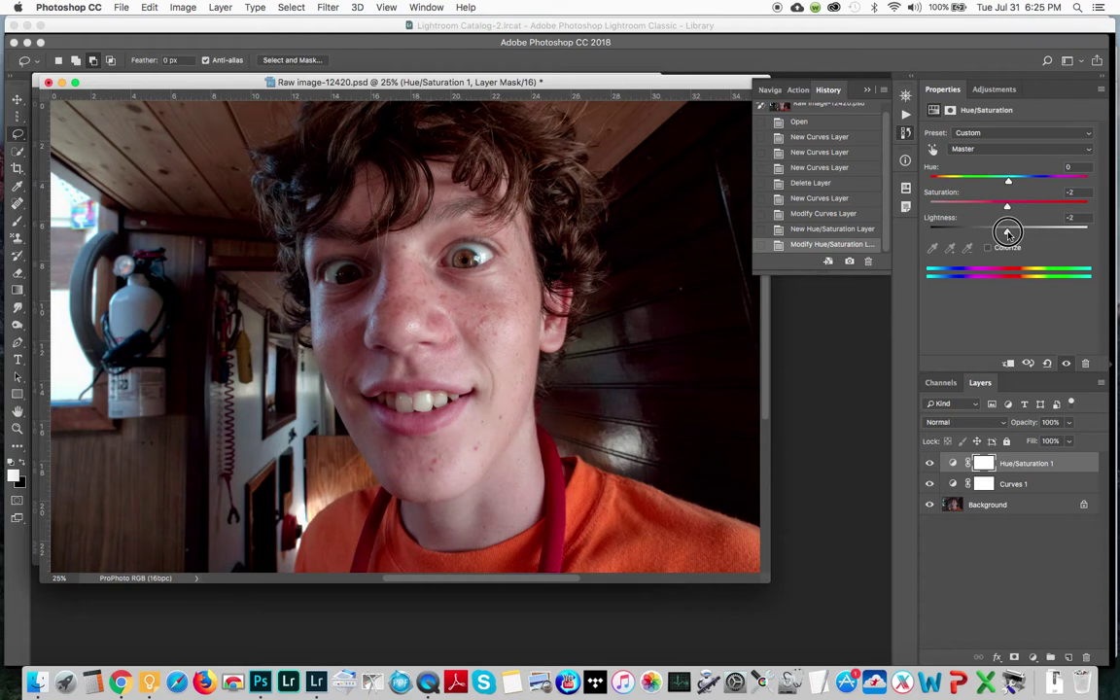
Step: Try out Hue and Saturation shifts on the Master range and reset Hue, Saturation and Lightness to 0
double_click(944, 221)
mouse_move(1009, 183)
left_mouse_down()
mouse_move(950, 182)
mouse_move(1060, 182)
mouse_move(1007, 182)
left_mouse_up()
double_click(935, 172)
left_click_drag(1025, 210, 979, 210)
double_click(953, 194)
Step: Target the Reds range of the Hue/Saturation layer, sample the orange shirt and add more shirt tones to the range
left_click(992, 150)
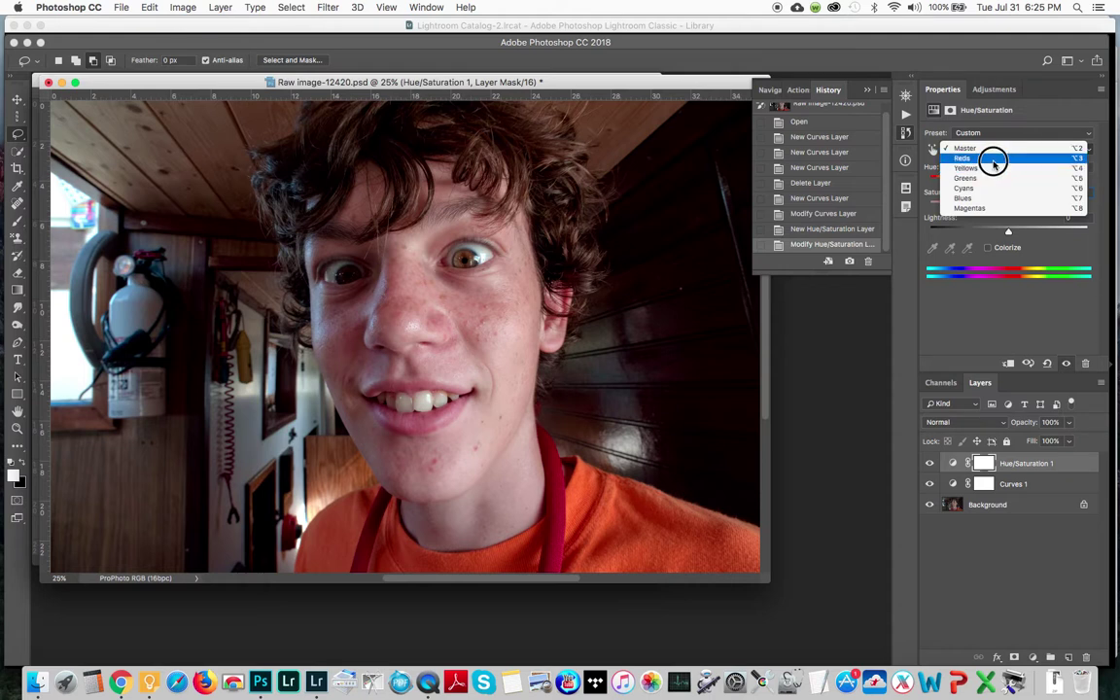
left_click(993, 160)
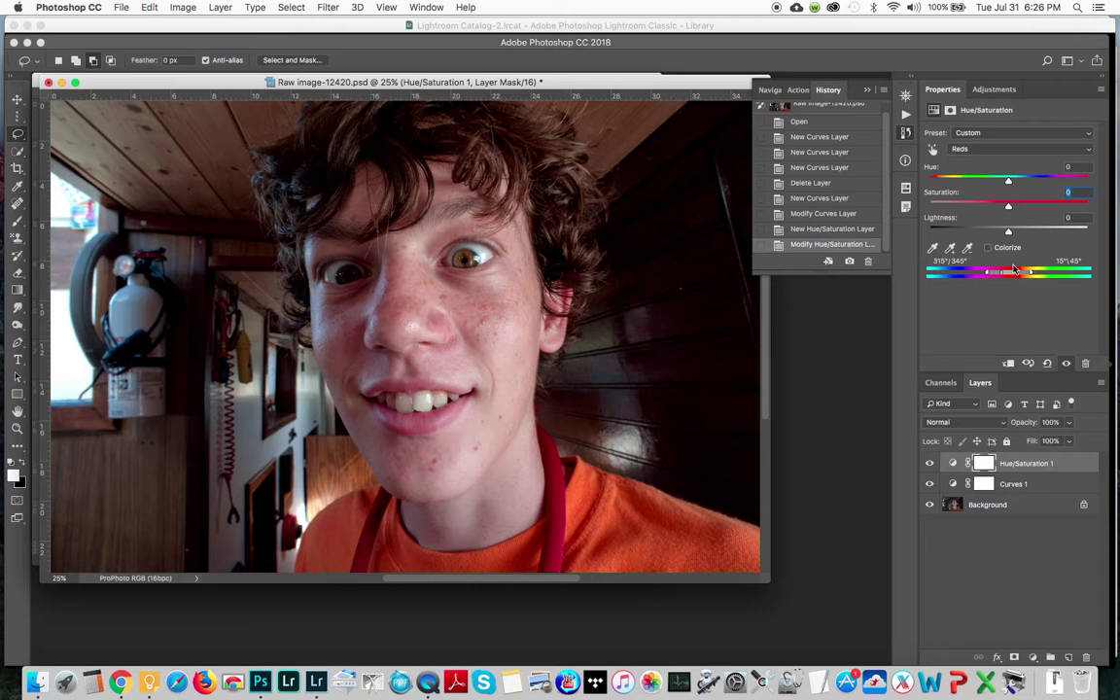
left_click(932, 250)
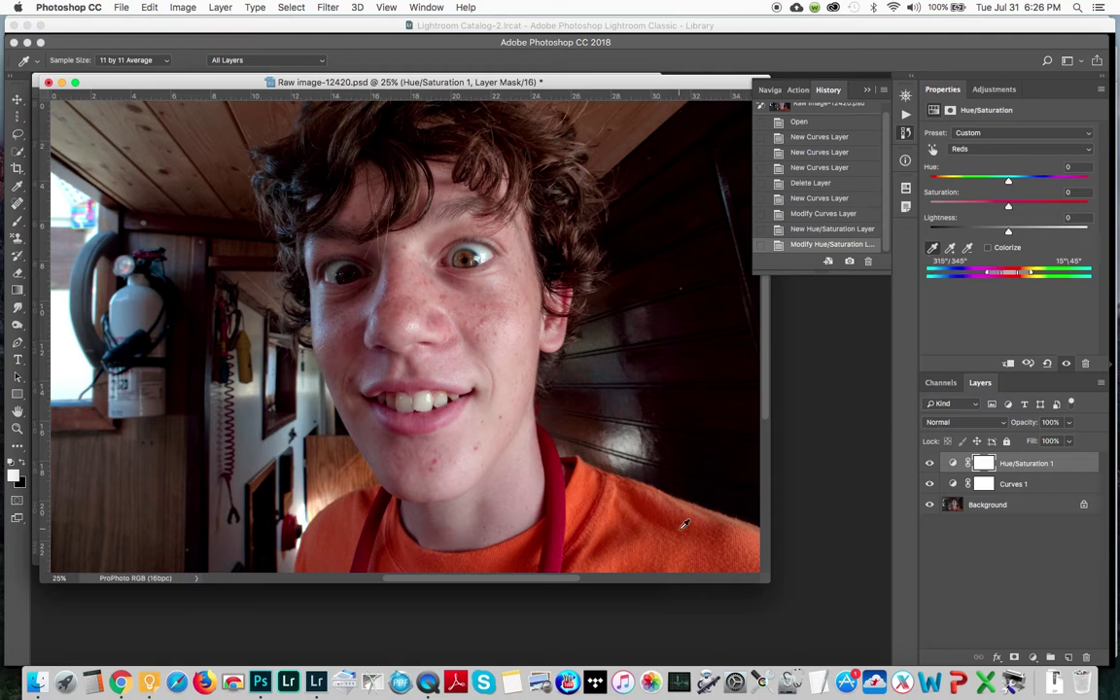
left_click(626, 515)
left_click(647, 507)
left_click(951, 250)
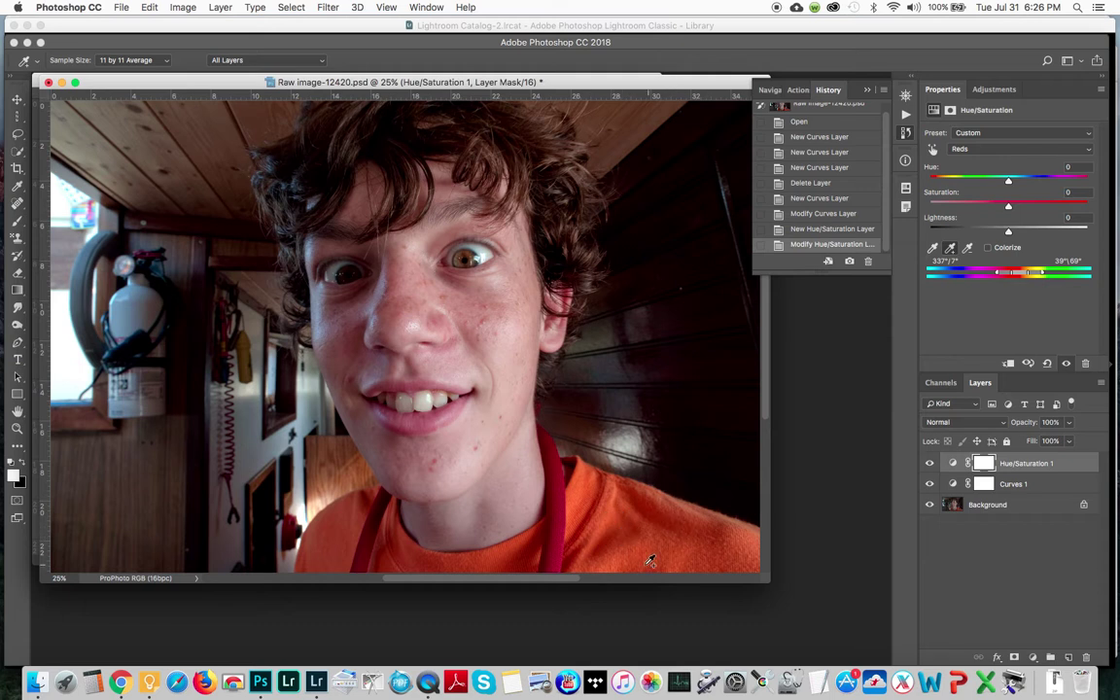
mouse_move(363, 528)
left_mouse_down()
mouse_move(329, 532)
mouse_move(349, 518)
left_mouse_up()
Step: Adjust the Reds range limits to 345°/1° and 39°\53°, and set its Hue to +27
left_click_drag(995, 276, 994, 273)
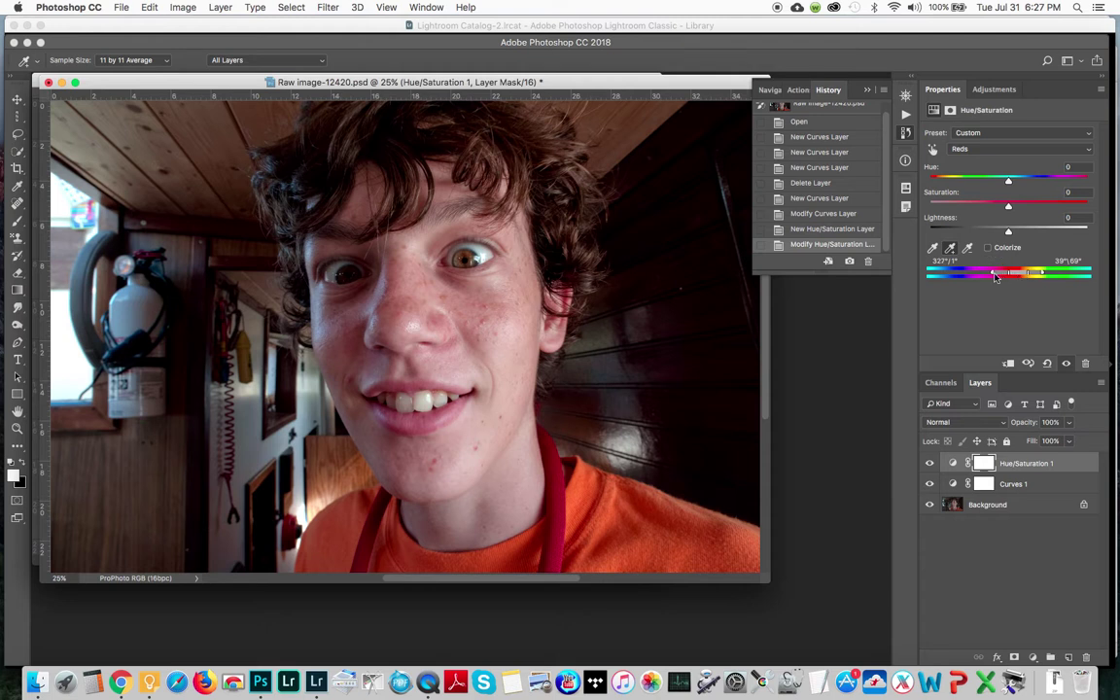
left_click_drag(995, 277, 1044, 274)
left_click_drag(1038, 276, 1002, 275)
mouse_move(1010, 184)
left_mouse_down()
mouse_move(997, 183)
mouse_move(1030, 181)
left_mouse_up()
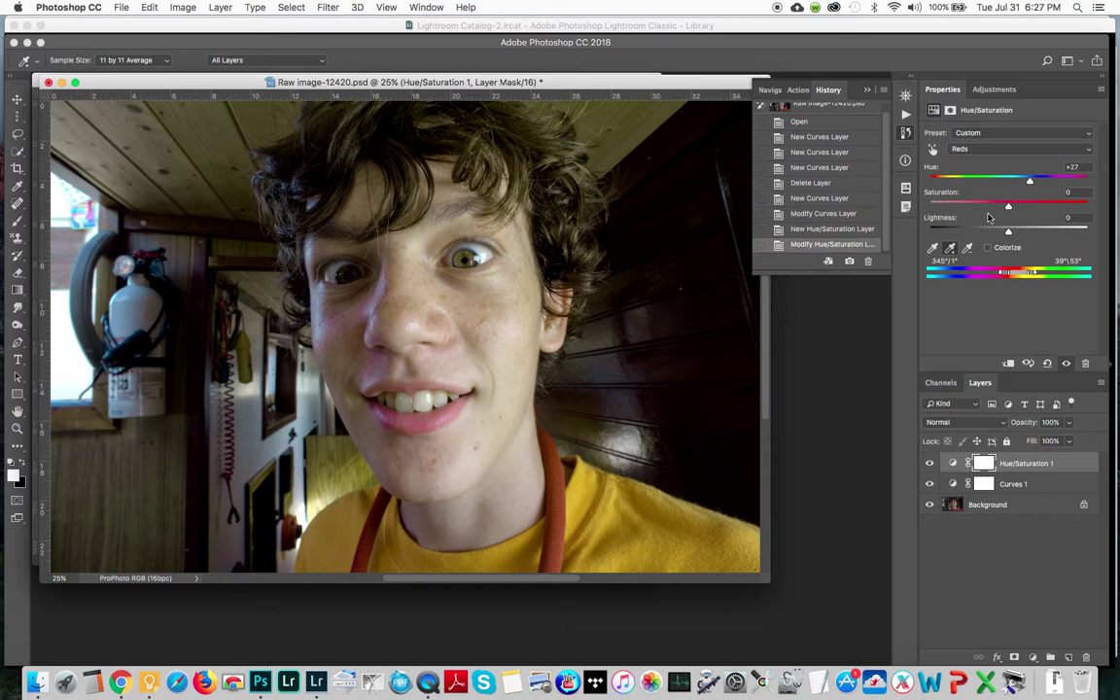
Step: Compare the photo with and without the Hue/Saturation 1 layer, and leave the layer hidden
left_click(929, 465)
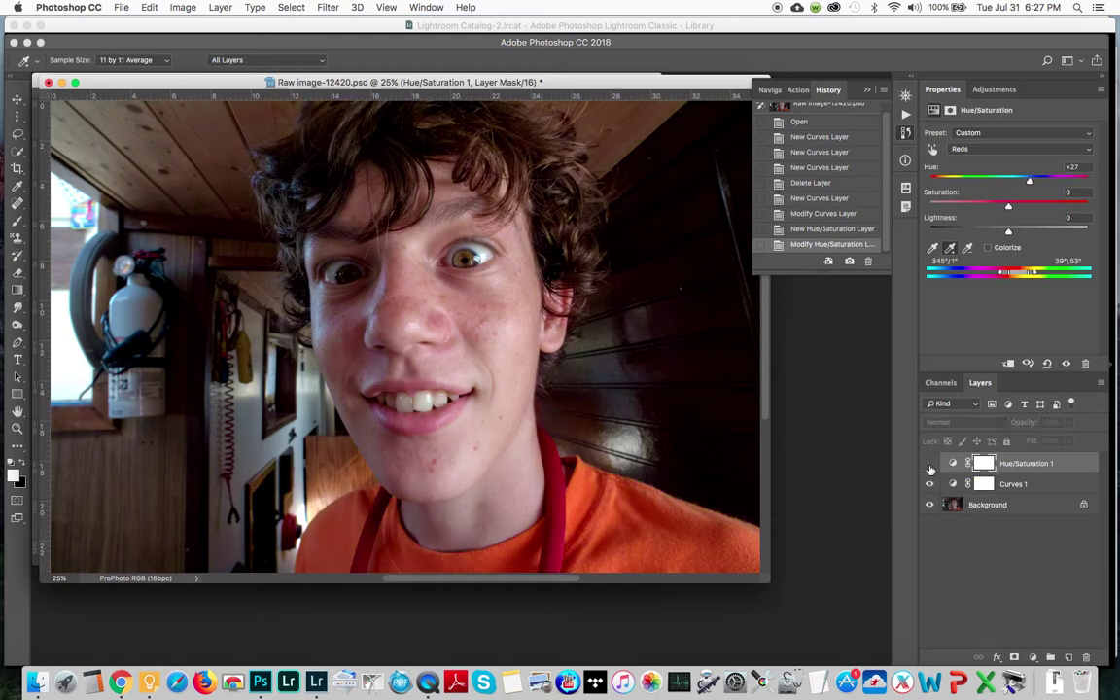
left_click(930, 466)
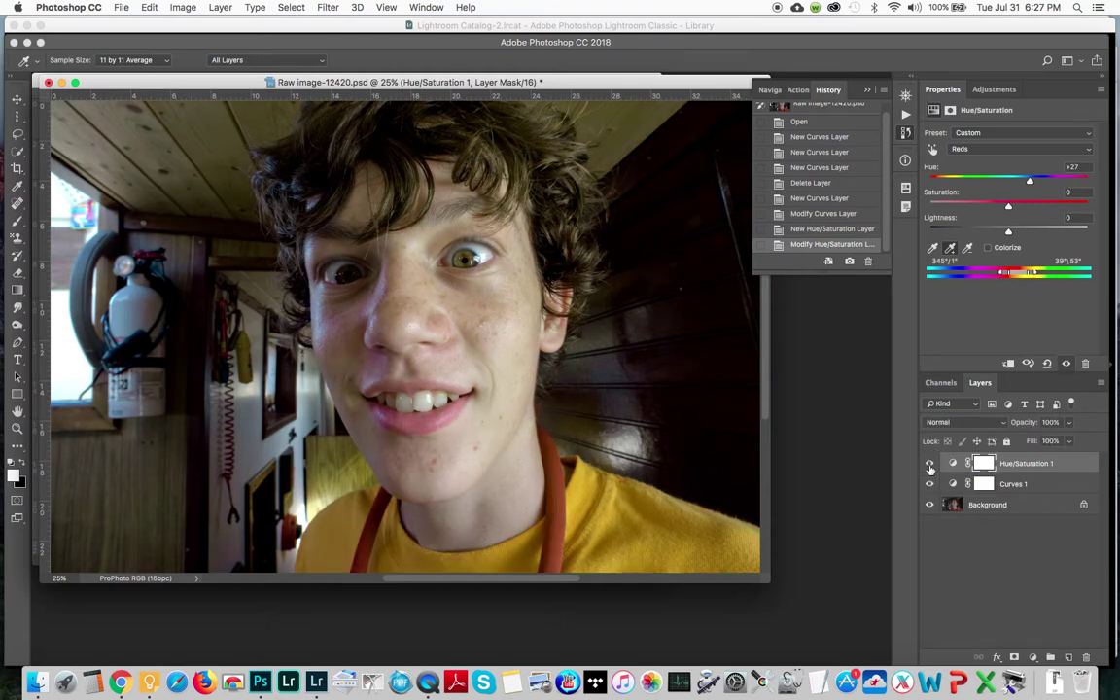
left_click(930, 467)
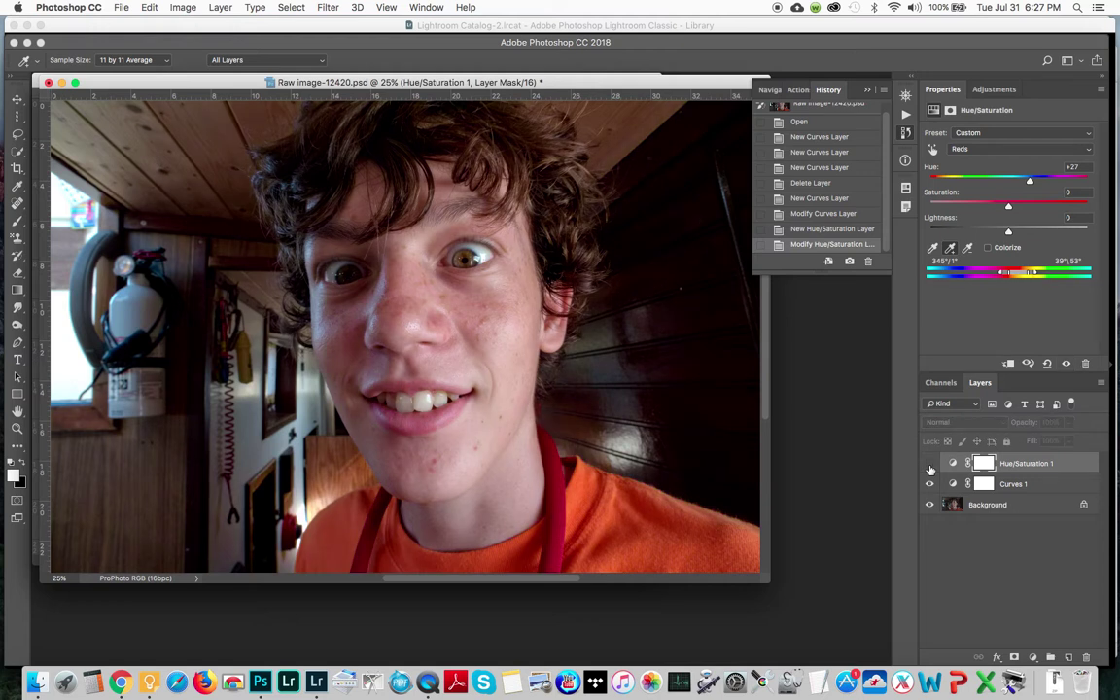
left_click(929, 467)
left_click(929, 466)
left_click(930, 467)
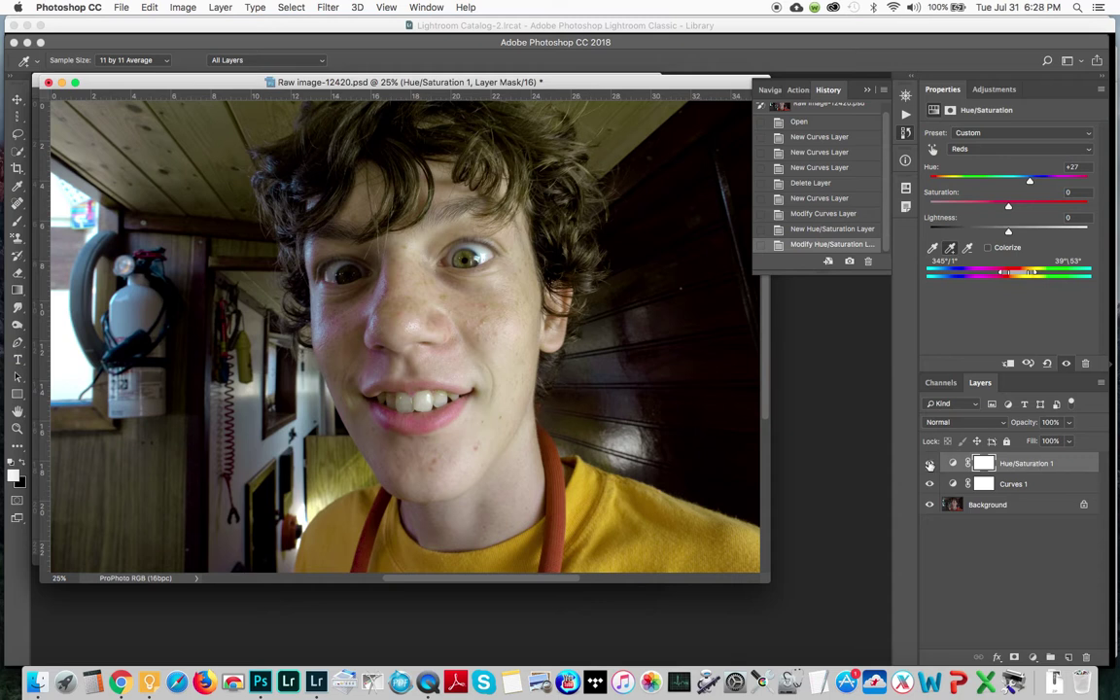
left_click(929, 464)
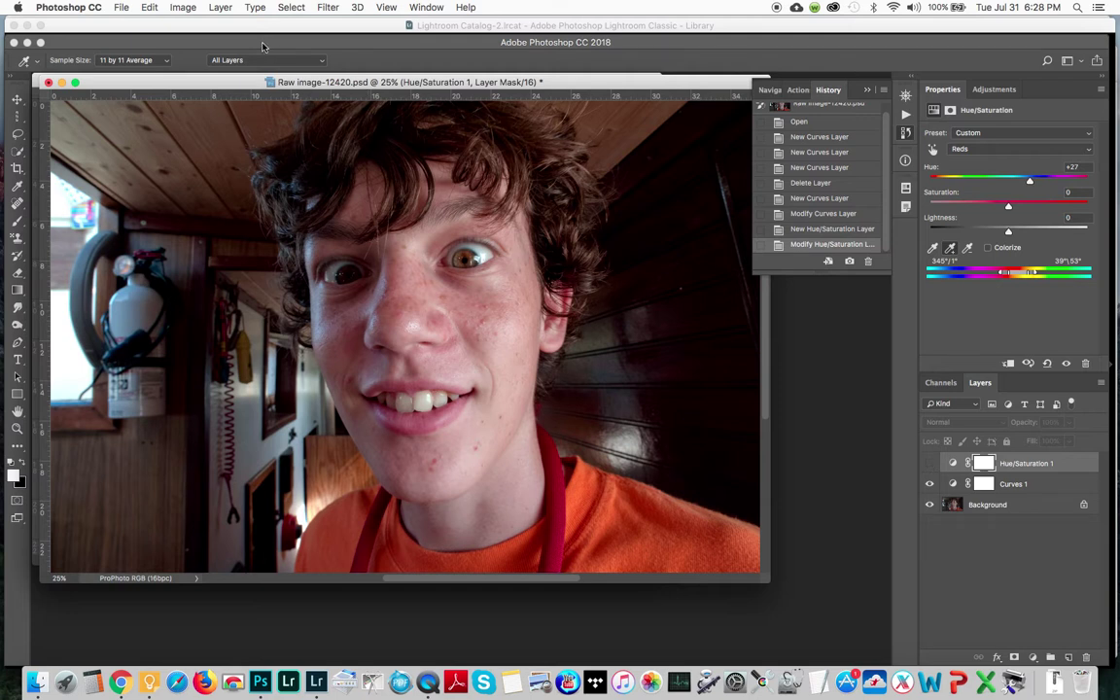
Step: Start a Color Range selection using Sampled Colors and sample the orange shirt
left_click(287, 8)
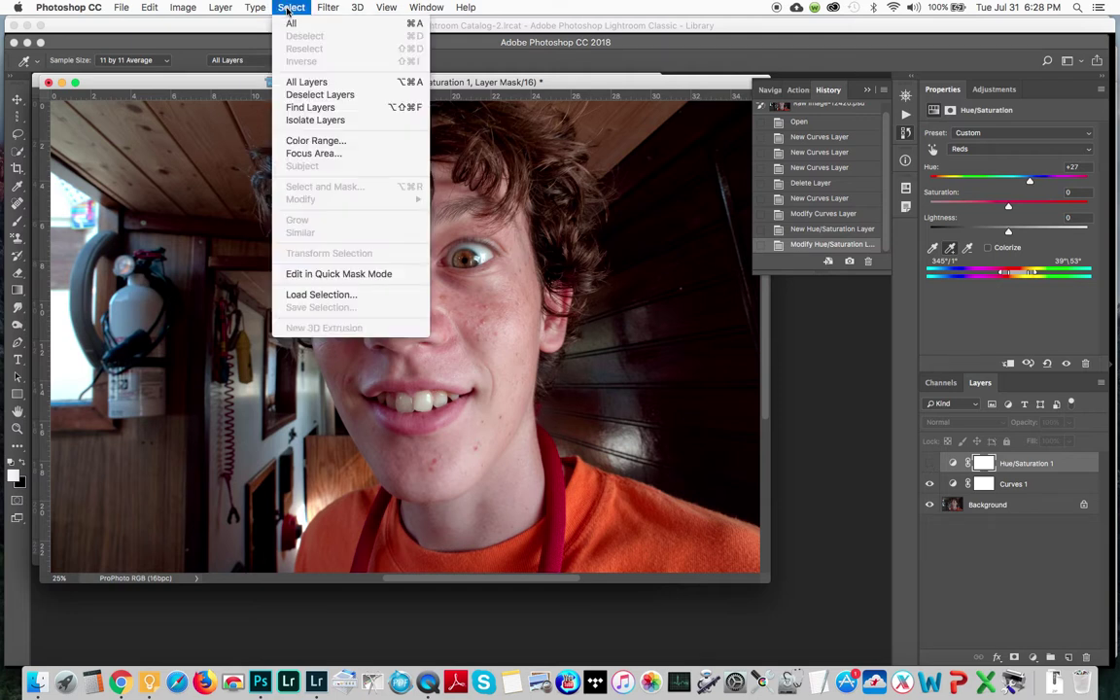
left_click(320, 142)
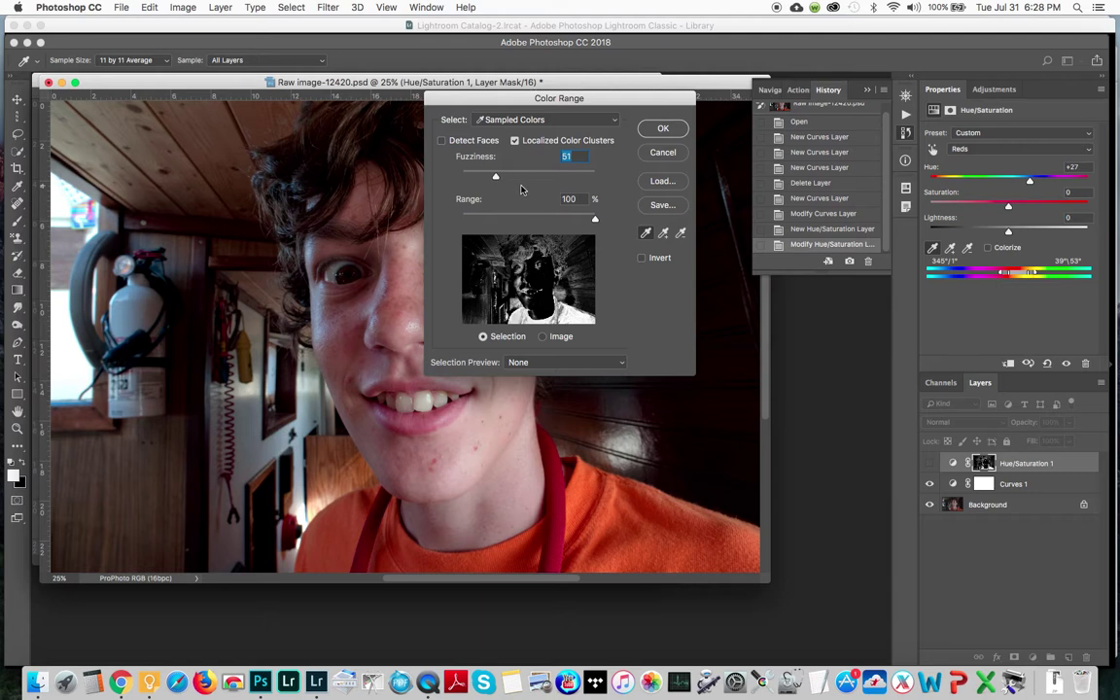
left_click(525, 120)
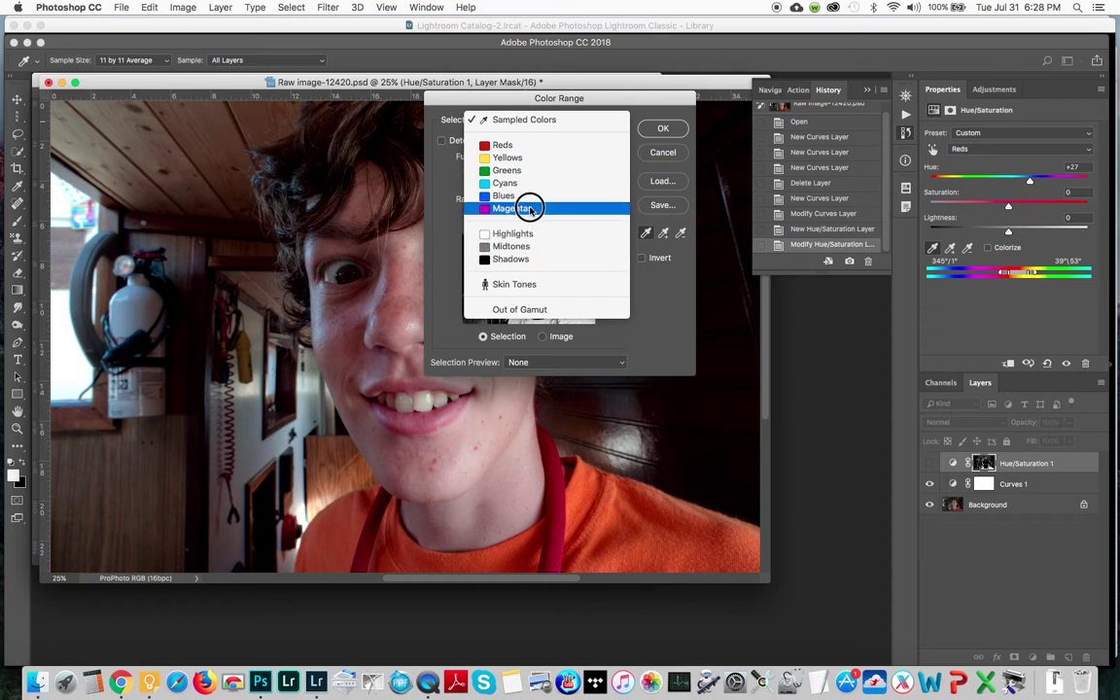
left_click(525, 119)
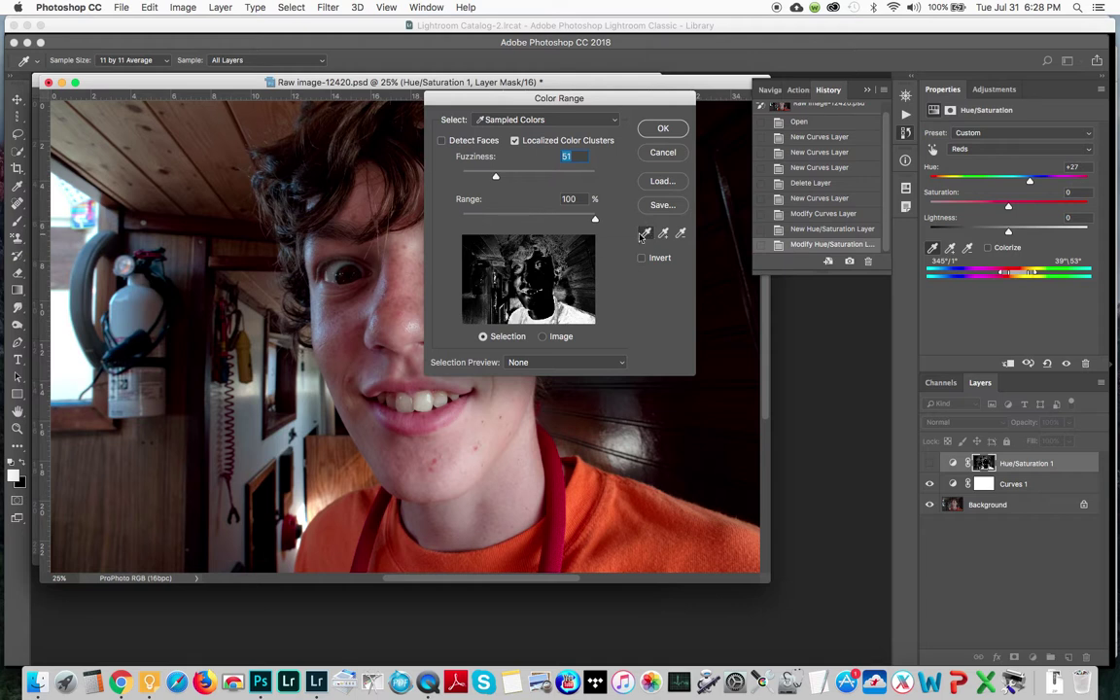
left_click(632, 518)
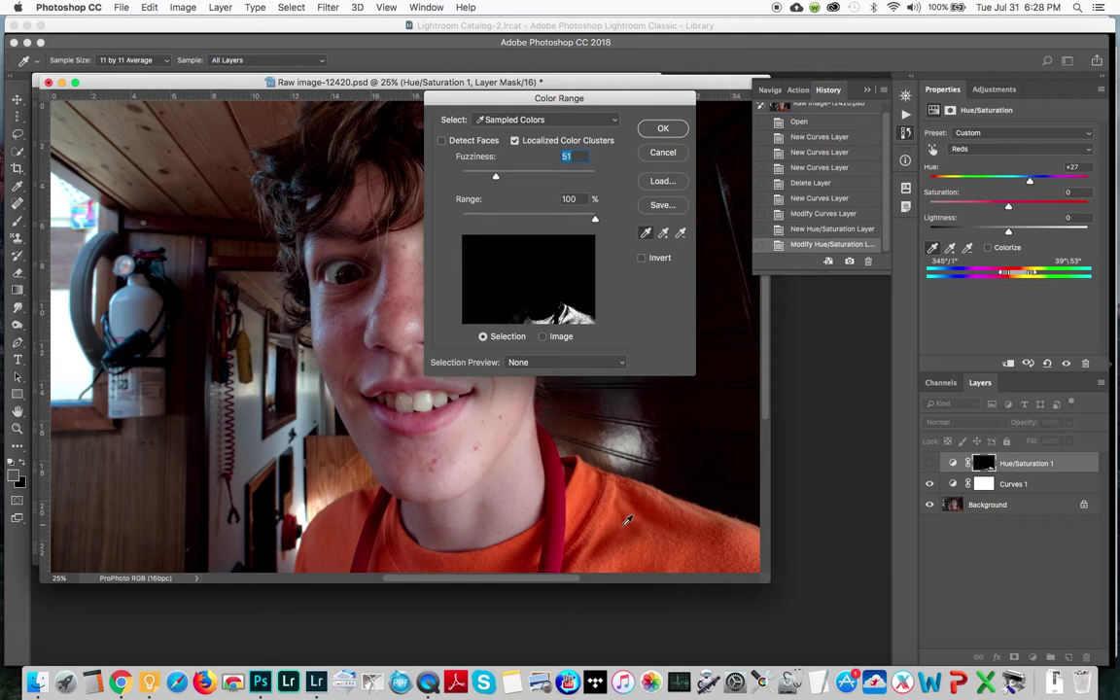
Step: Add further tones from both sides of the shirt to the Color Range sample
left_click(666, 234)
left_click(577, 500)
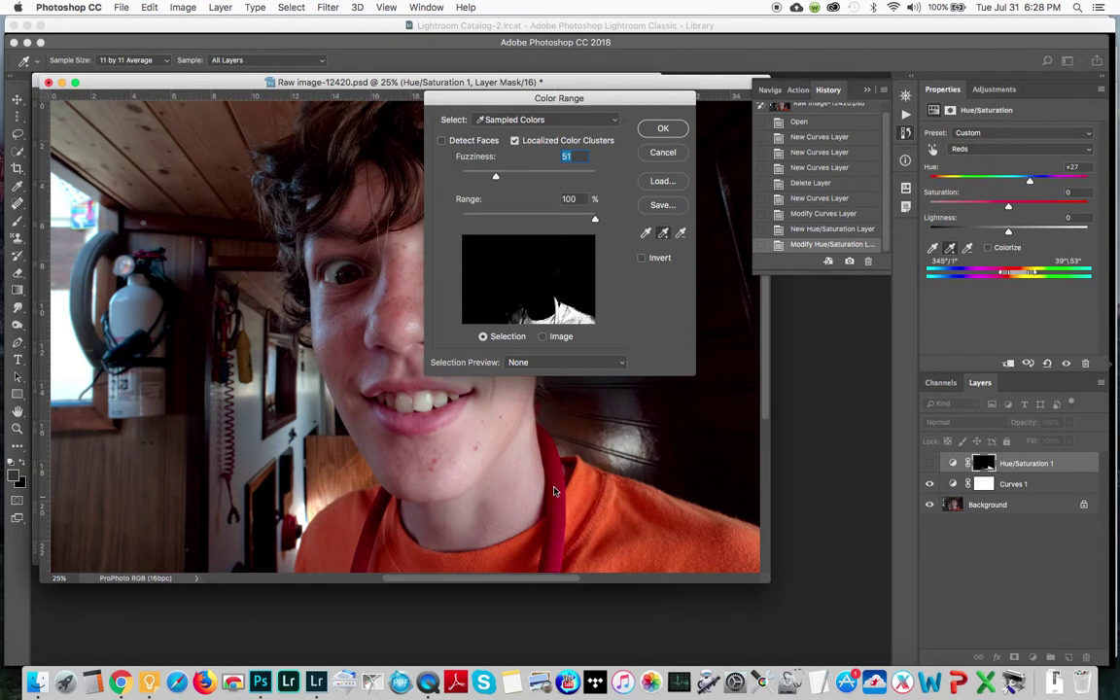
left_click(391, 552)
left_click(373, 528)
left_click(333, 542)
mouse_move(332, 544)
left_mouse_down()
mouse_move(333, 534)
mouse_move(343, 540)
left_mouse_up()
left_click(631, 545)
left_click(662, 547)
left_click(669, 547)
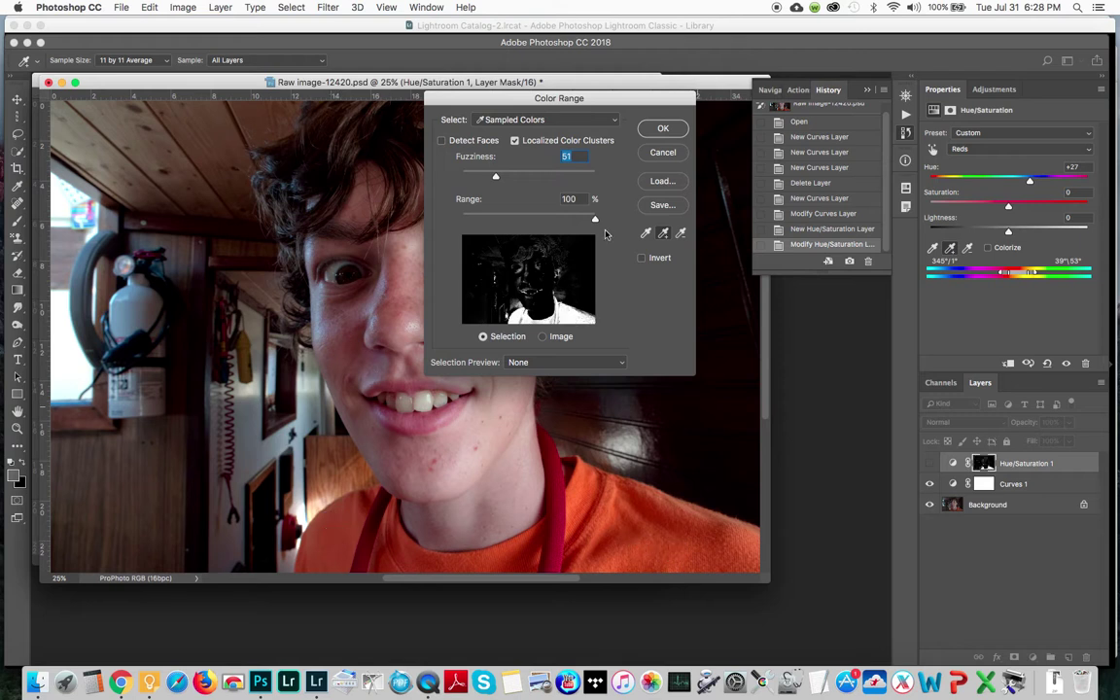
Step: Set the Color Range Fuzziness to 48, compare Localized Color Clusters off and on, and apply with it enabled
mouse_move(496, 179)
left_mouse_down()
mouse_move(521, 177)
mouse_move(493, 176)
left_mouse_up()
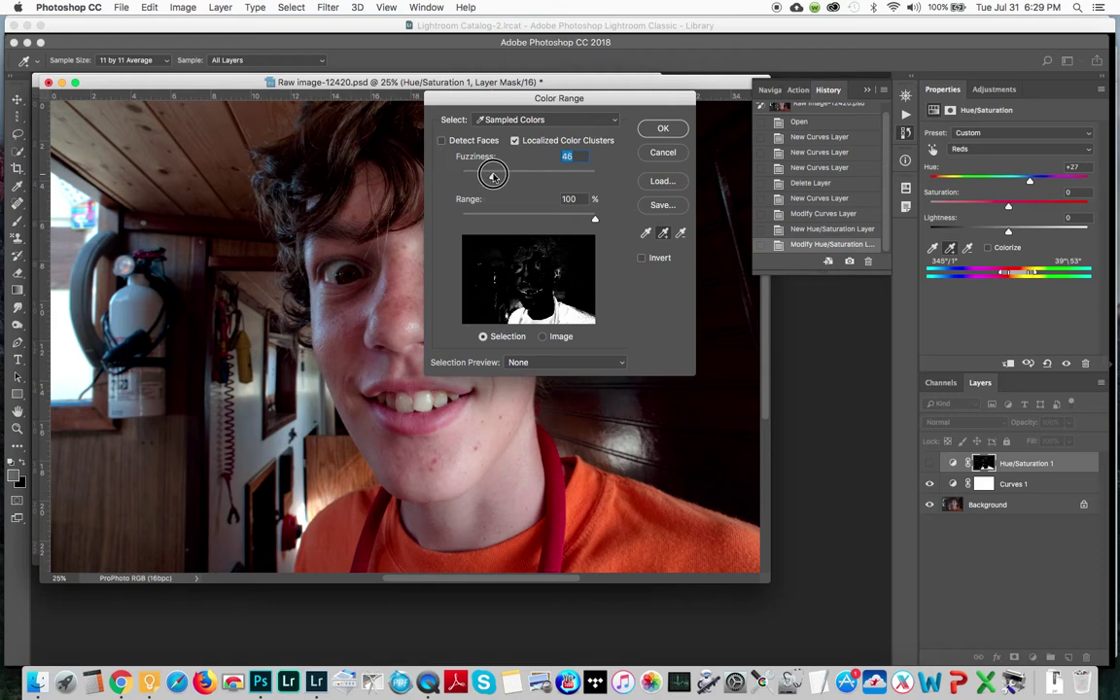
left_click_drag(493, 176, 494, 176)
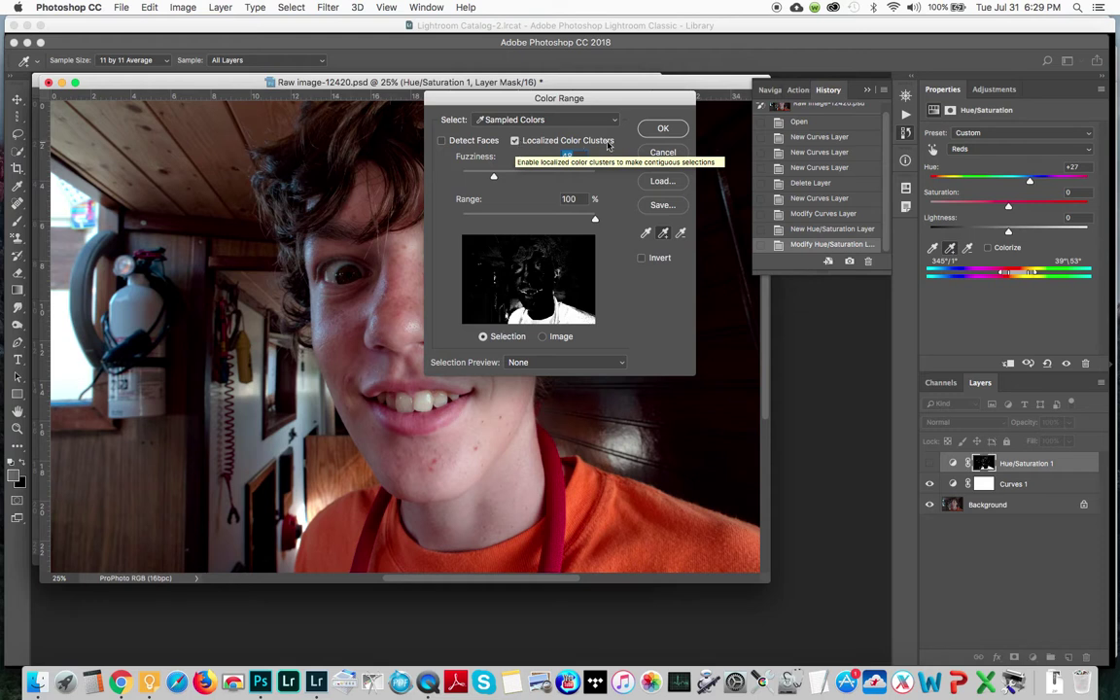
left_click(514, 142)
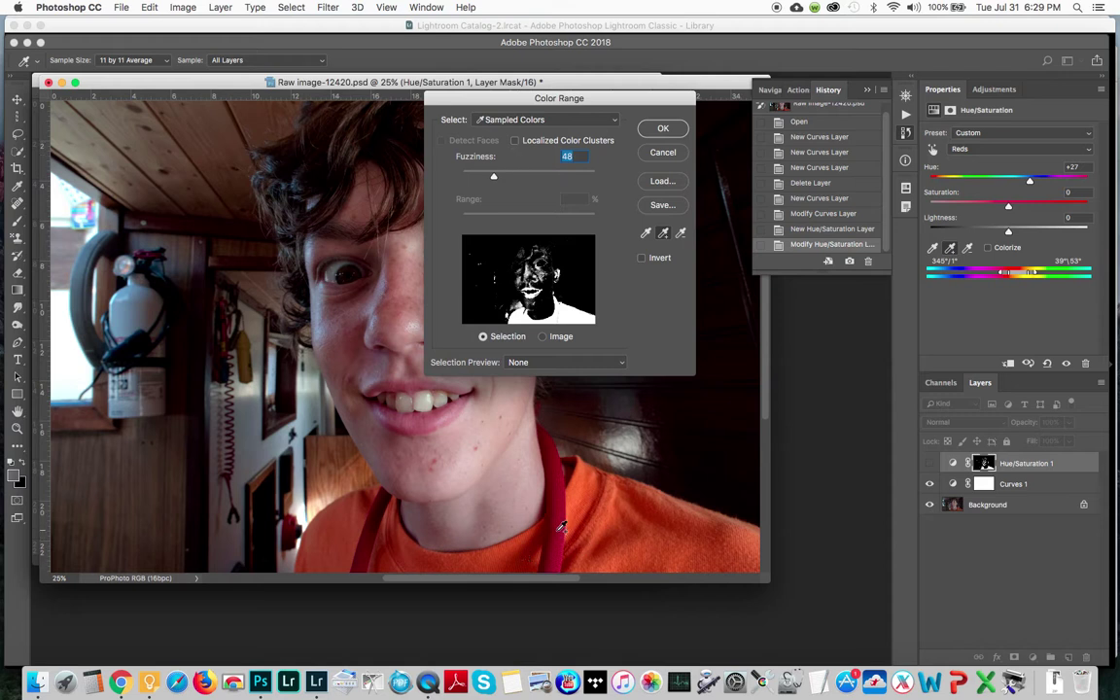
left_click(514, 141)
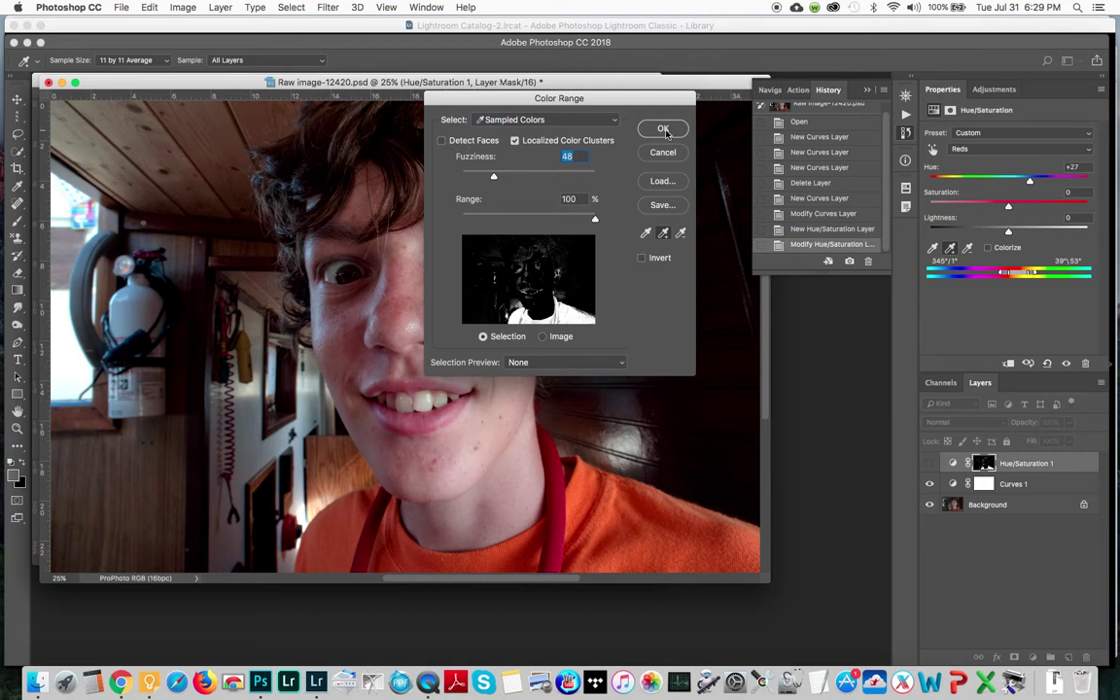
left_click(666, 134)
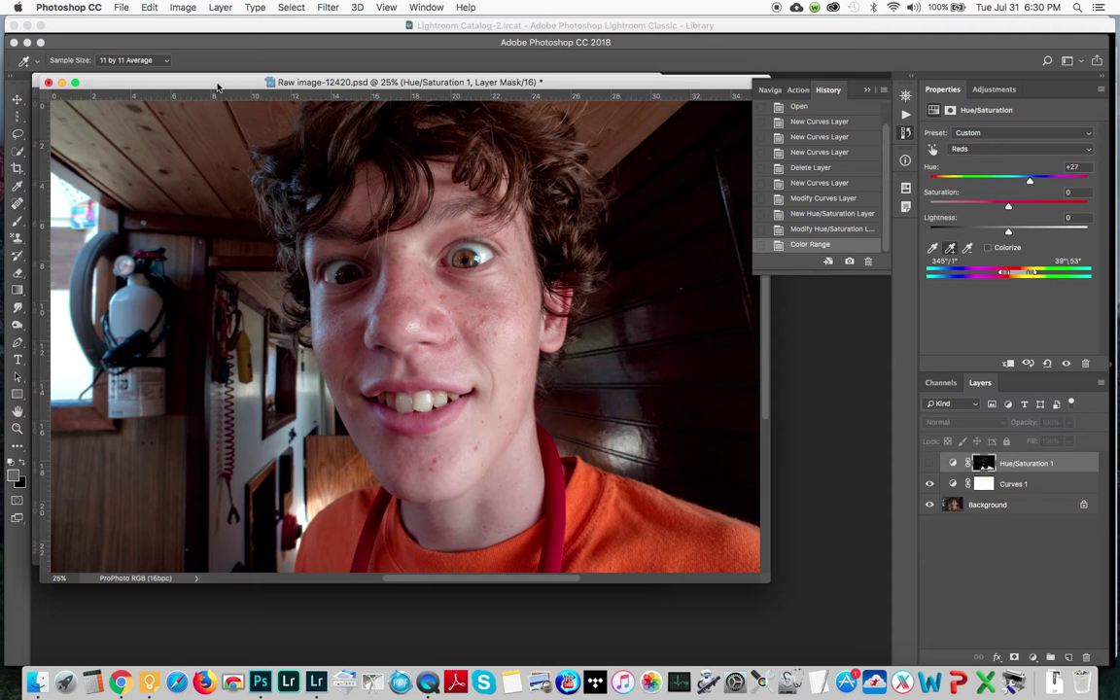
Step: Undo the Color Range mask and run Color Range with the same settings on the Background layer to select the shirt
left_click_drag(217, 83, 223, 93)
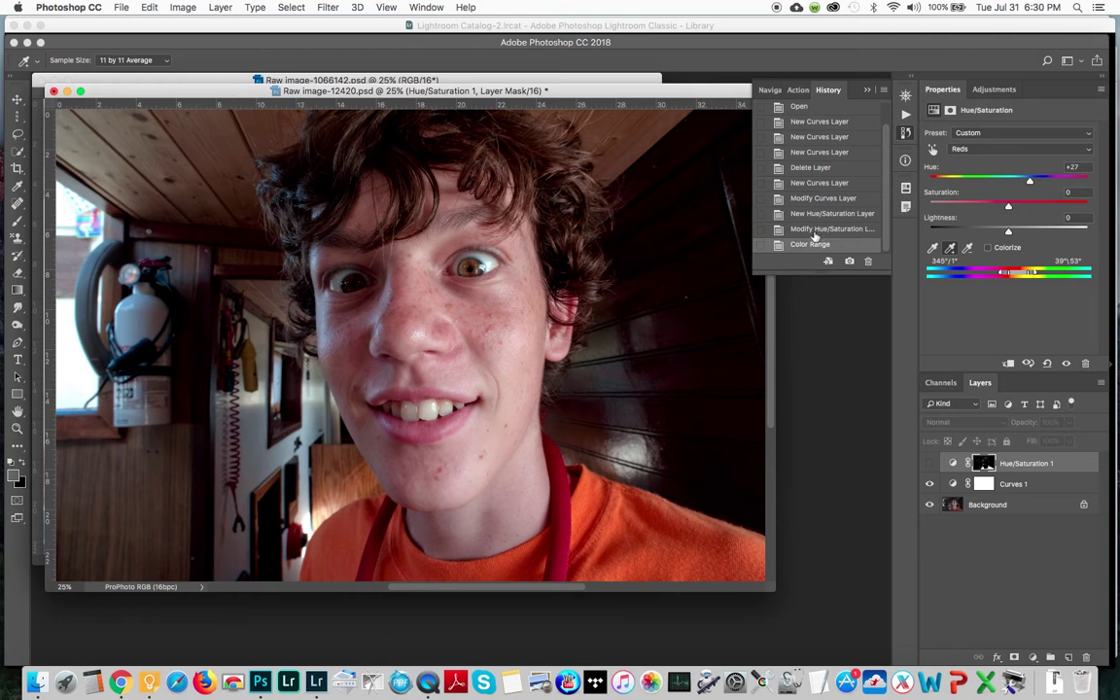
key("super+z")
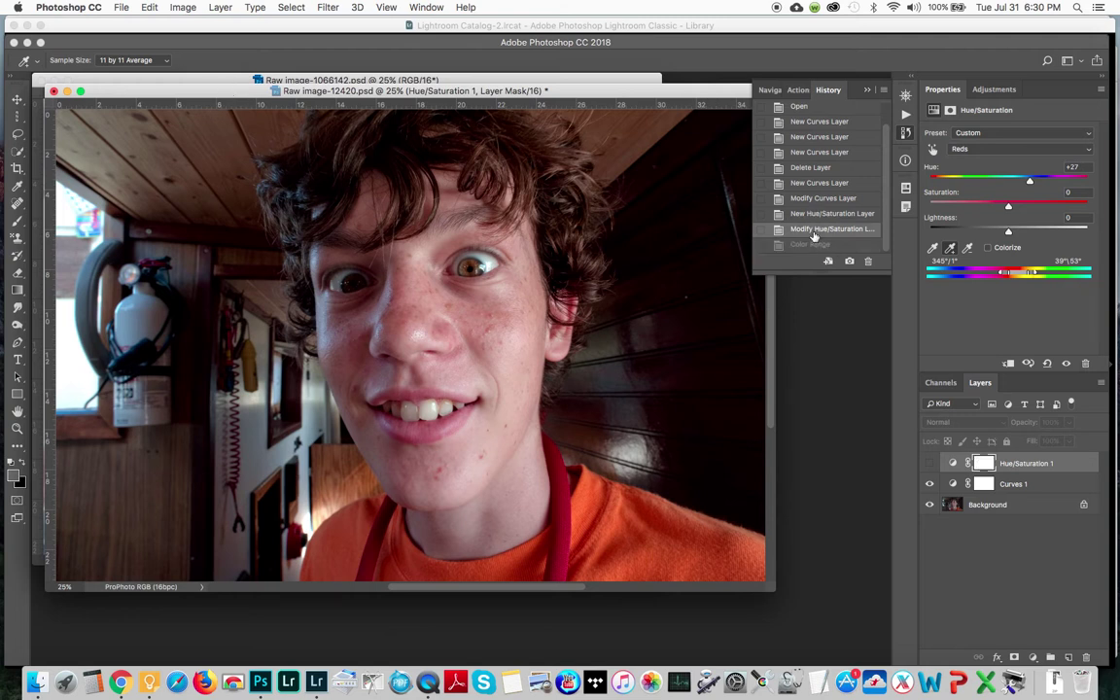
left_click(989, 504)
key("l")
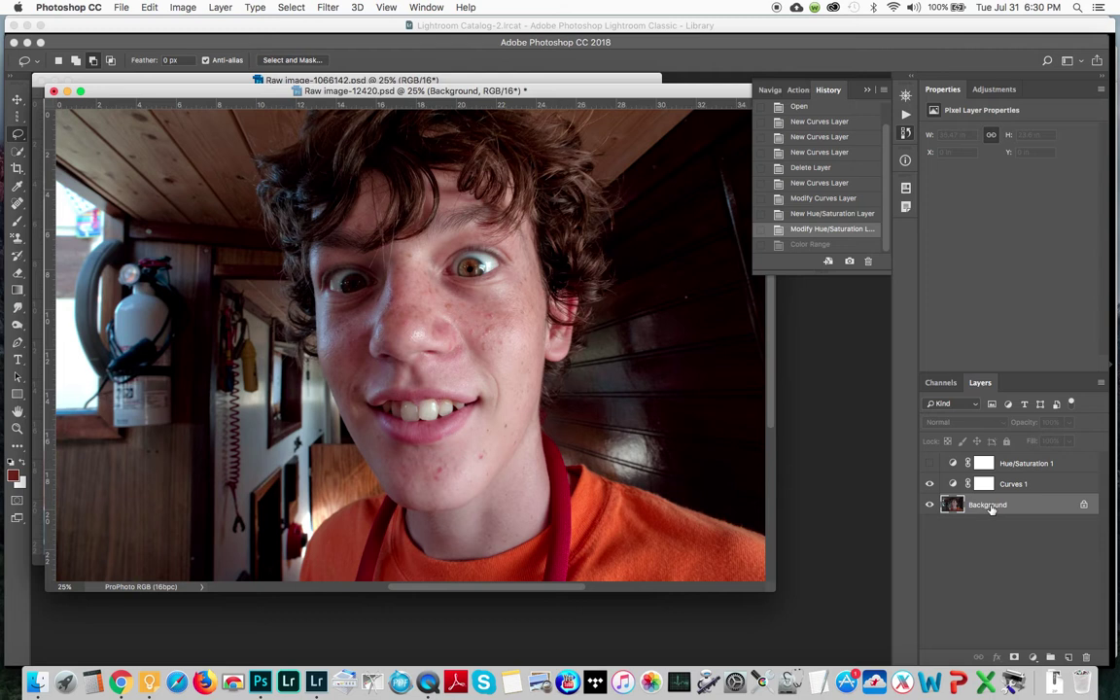
left_click(298, 8)
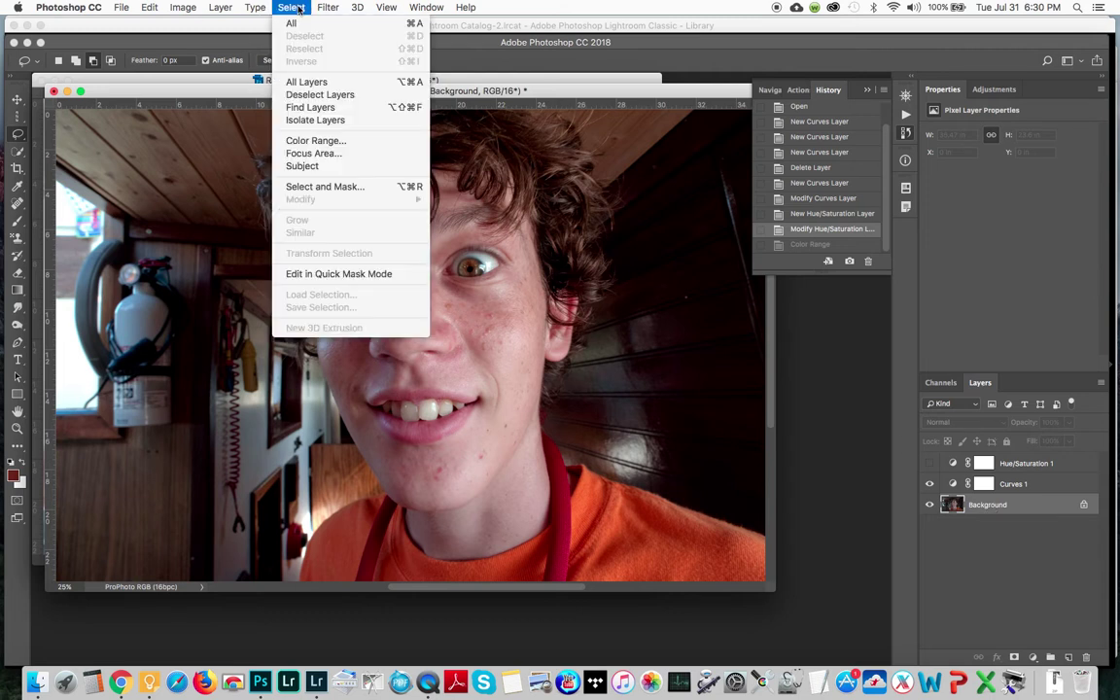
left_click(306, 141)
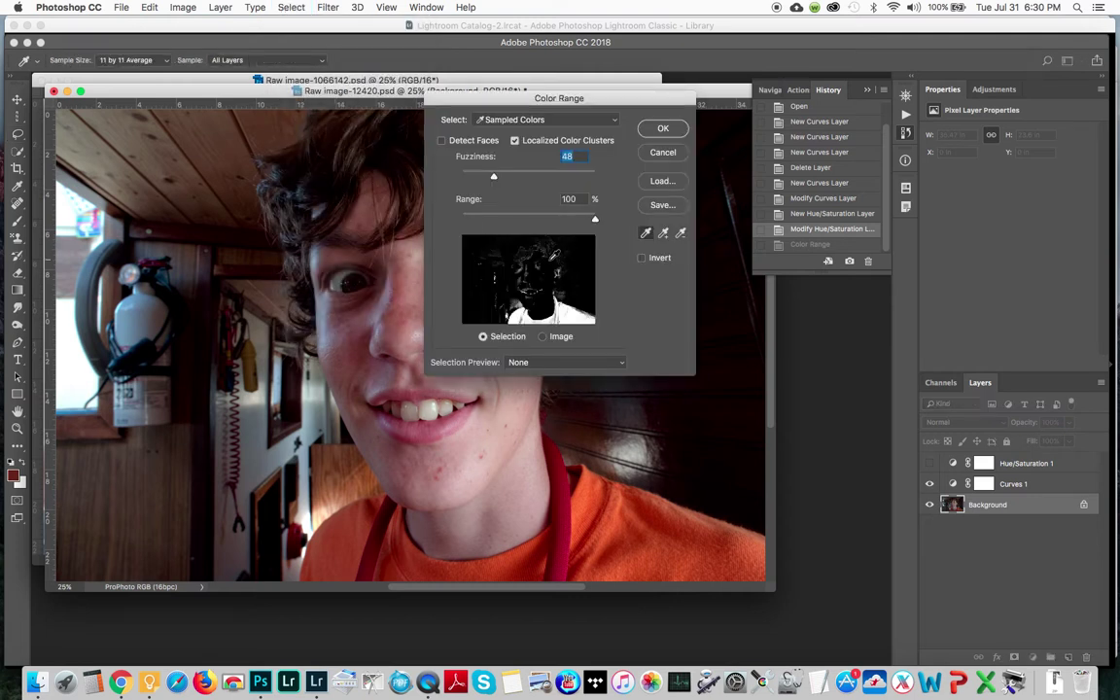
left_click(663, 132)
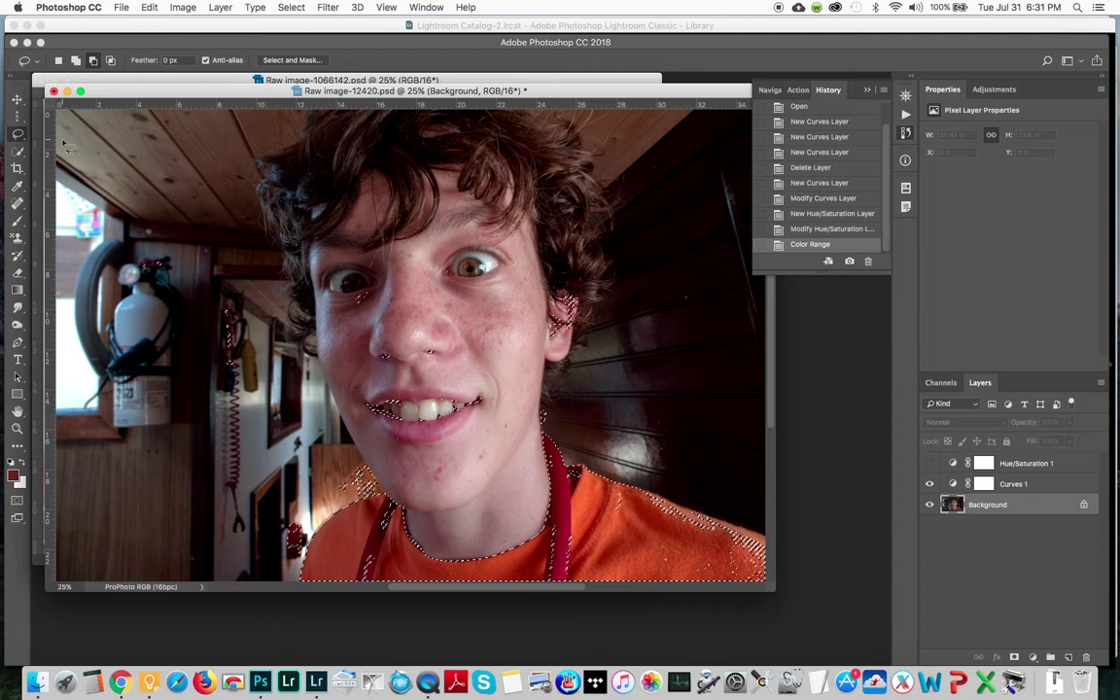
Step: Set the Lasso tool to subtract from the selection and remove the stray selected areas on the face and ear
left_click(22, 135)
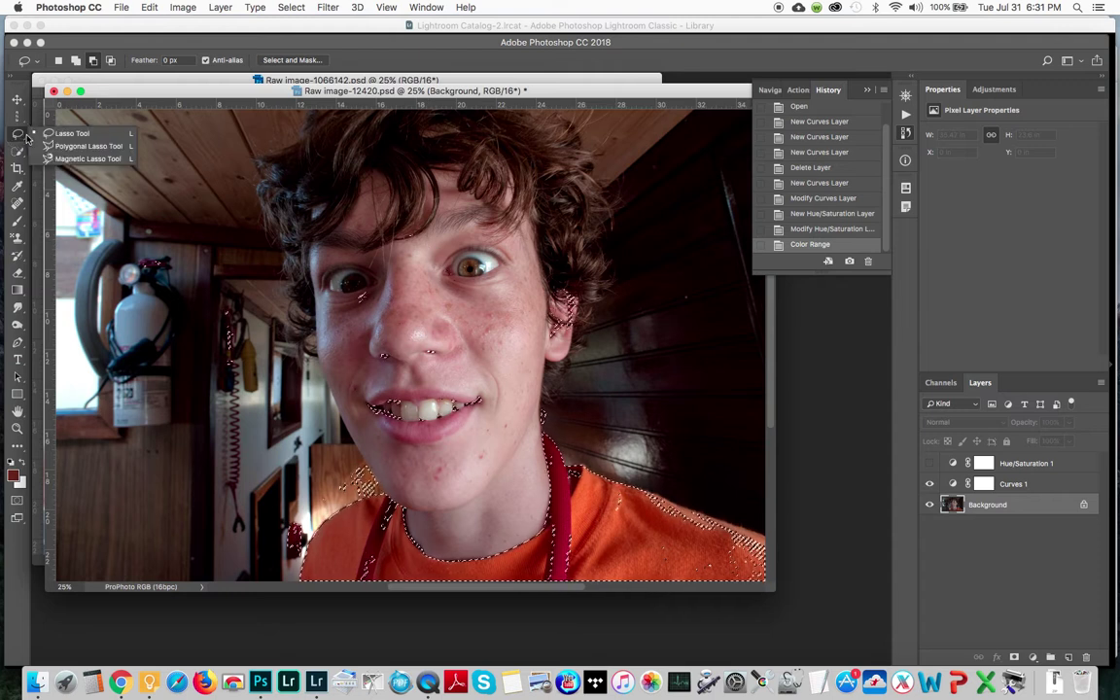
left_click(18, 130)
left_click(58, 65)
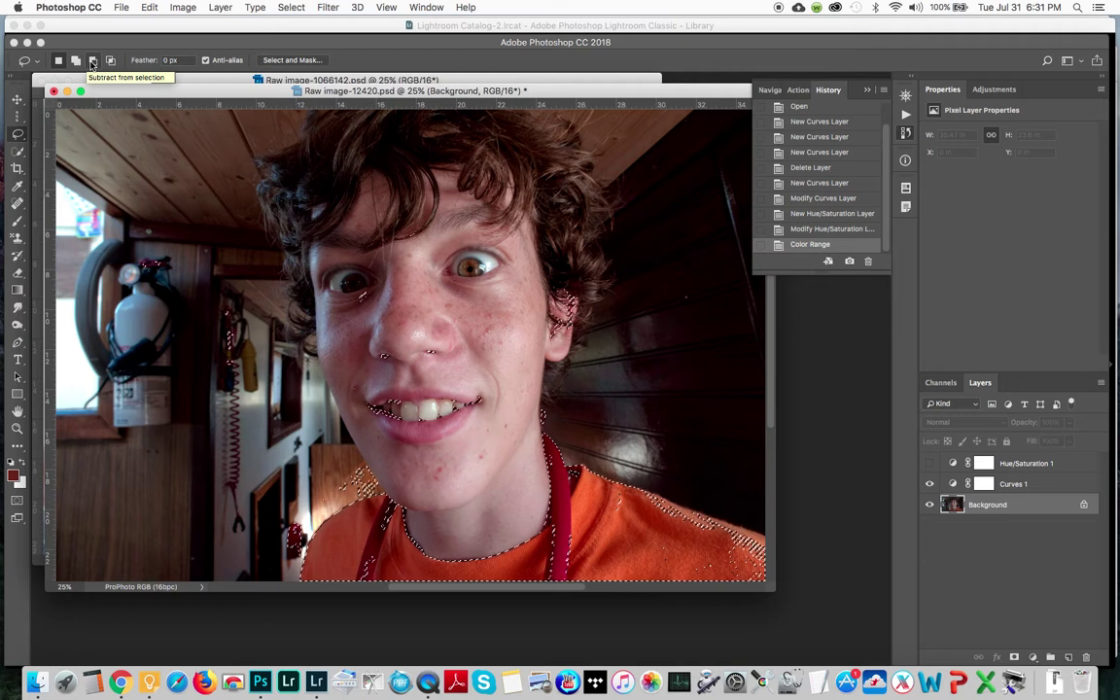
left_click(93, 61)
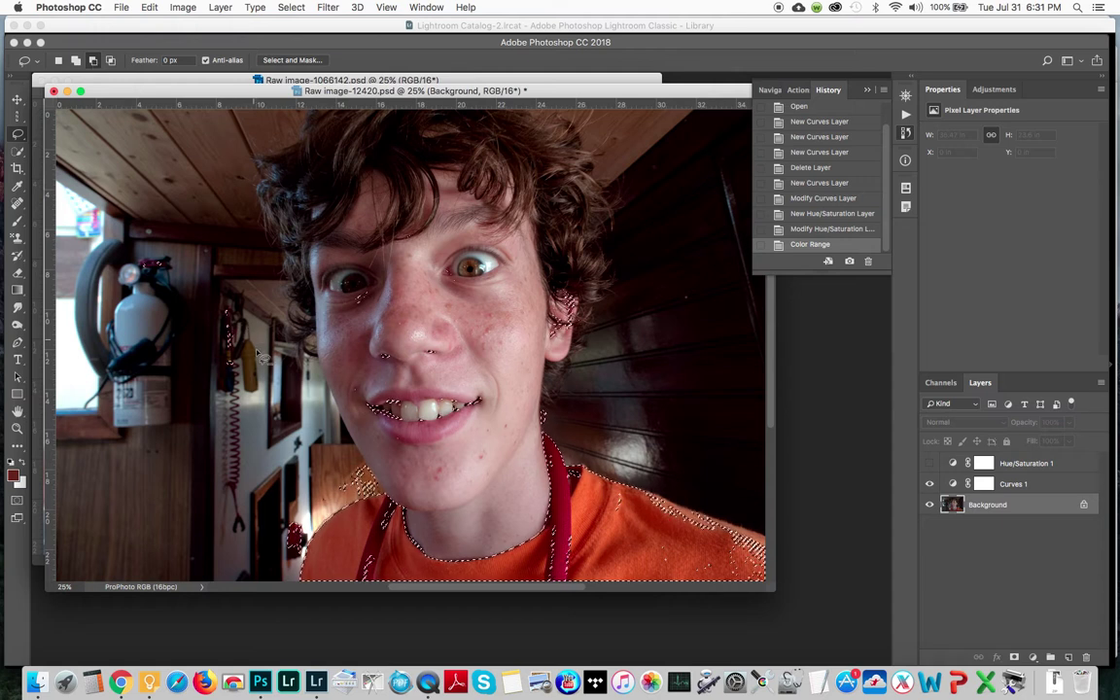
mouse_move(352, 414)
left_mouse_down()
mouse_move(485, 421)
mouse_move(547, 379)
mouse_move(605, 311)
mouse_move(609, 229)
mouse_move(461, 160)
mouse_move(381, 170)
mouse_move(288, 272)
mouse_move(287, 393)
mouse_move(412, 443)
left_mouse_up()
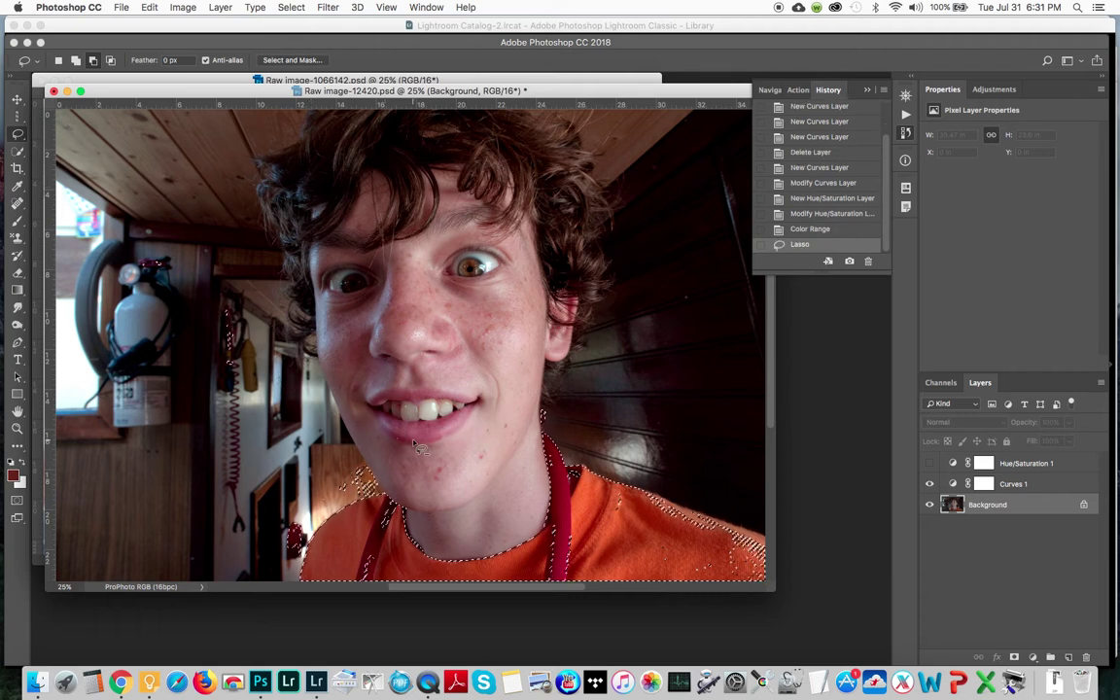
Step: Subtract the remaining stray areas in the background around the shirt from the selection with the Lasso tool
mouse_move(229, 272)
left_mouse_down()
mouse_move(143, 232)
mouse_move(120, 245)
mouse_move(157, 369)
mouse_move(241, 390)
mouse_move(249, 306)
mouse_move(216, 271)
left_mouse_up()
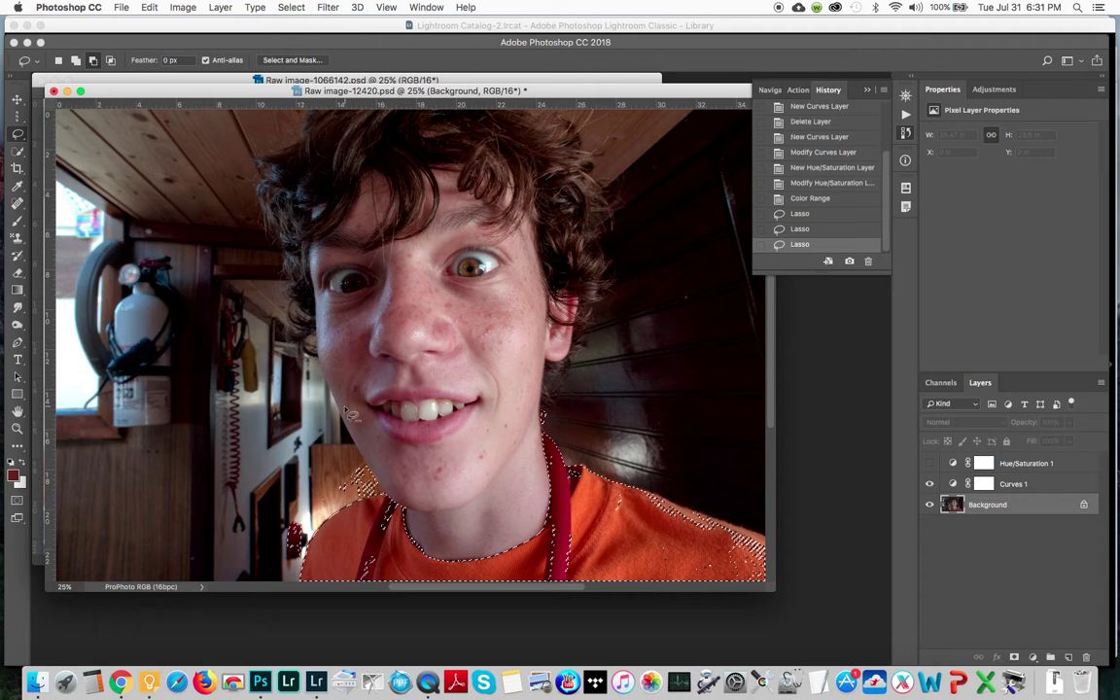
mouse_move(291, 564)
left_mouse_down()
mouse_move(296, 510)
mouse_move(290, 564)
left_mouse_up()
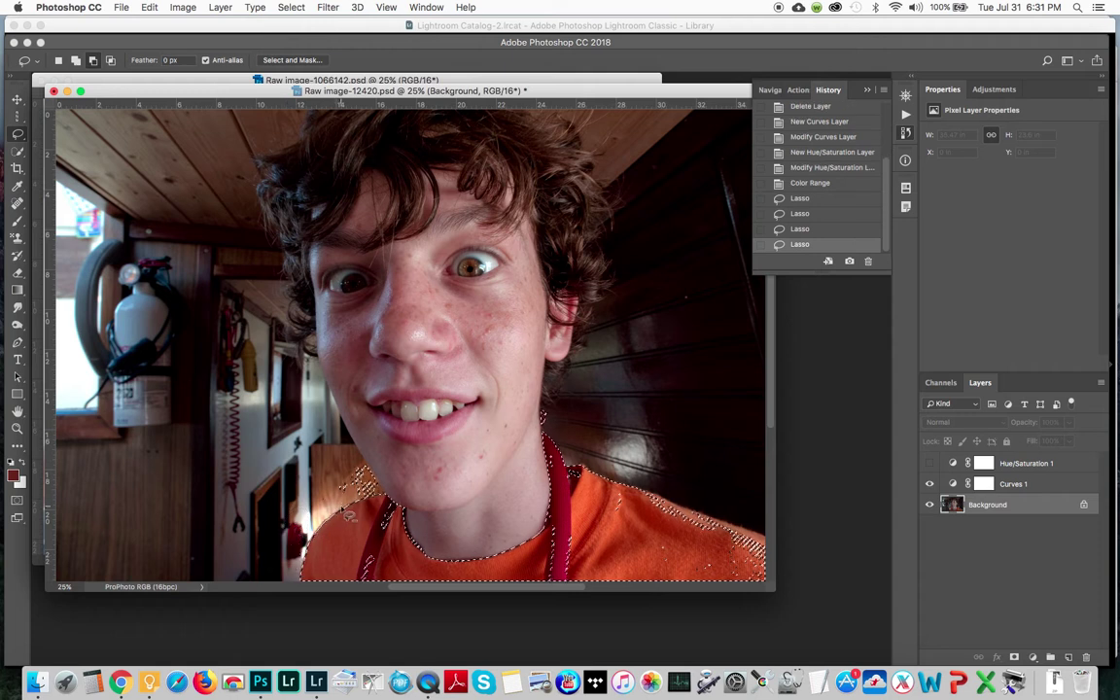
mouse_move(382, 494)
left_mouse_down()
mouse_move(393, 449)
mouse_move(340, 430)
mouse_move(315, 469)
mouse_move(346, 502)
mouse_move(352, 494)
left_mouse_up()
mouse_move(571, 393)
left_mouse_down()
mouse_move(516, 408)
mouse_move(530, 429)
mouse_move(552, 425)
mouse_move(569, 395)
left_mouse_up()
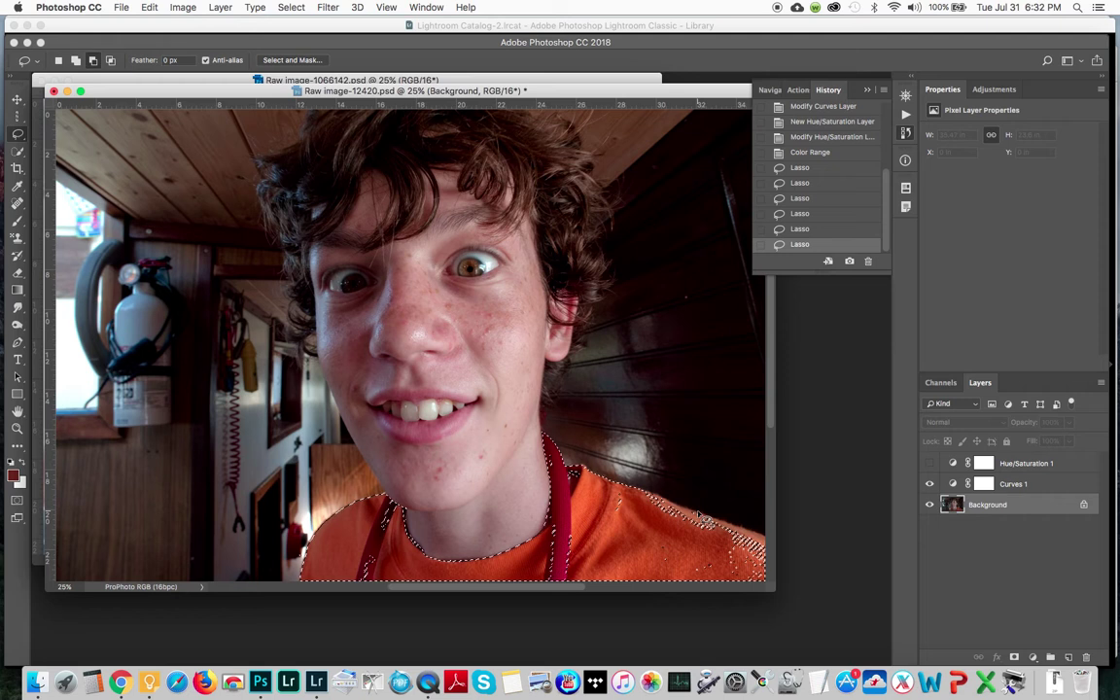
Step: Add a Hue/Saturation adjustment layer from the shirt selection above the Background and set its Hue to +18
left_click(997, 94)
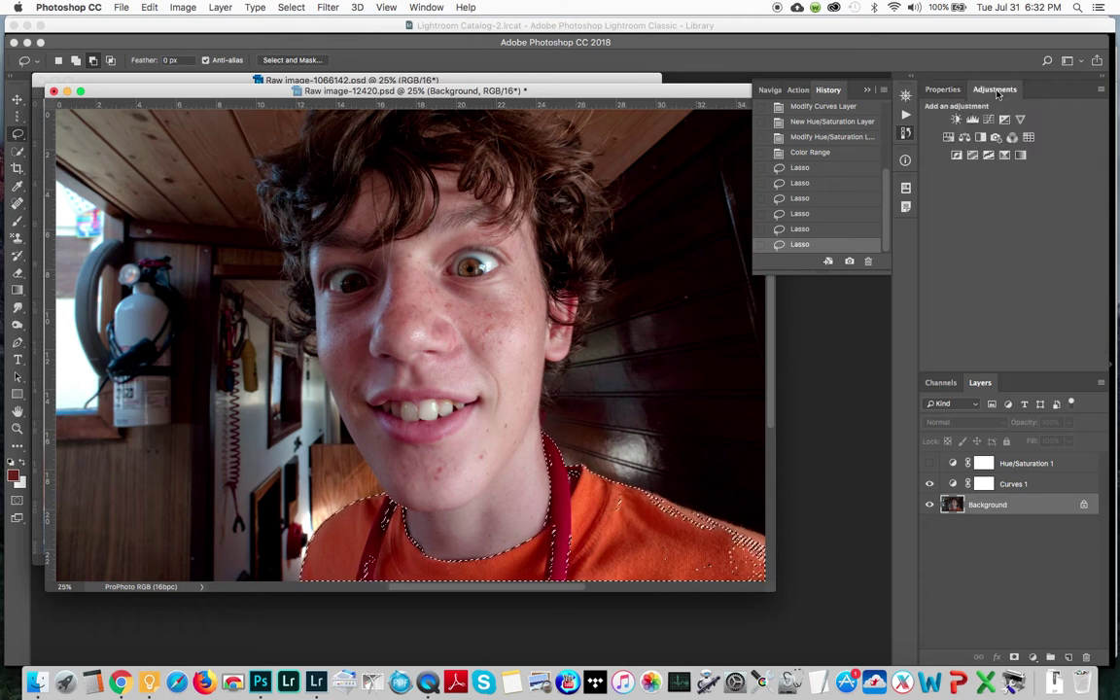
left_click(949, 139)
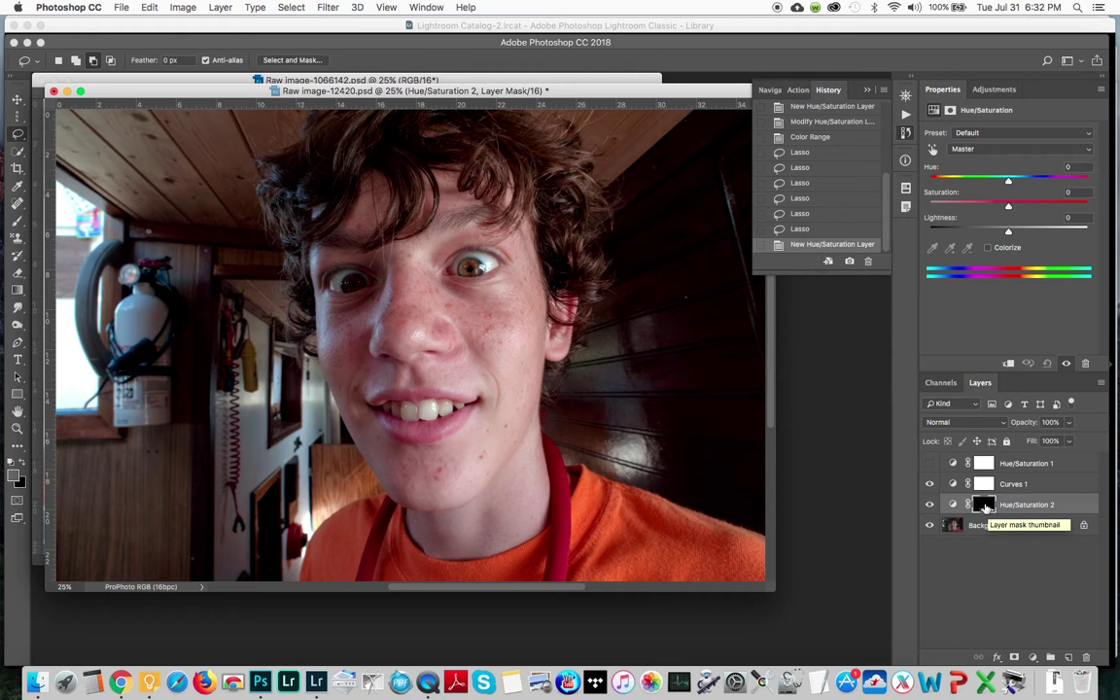
left_click_drag(778, 593, 811, 615)
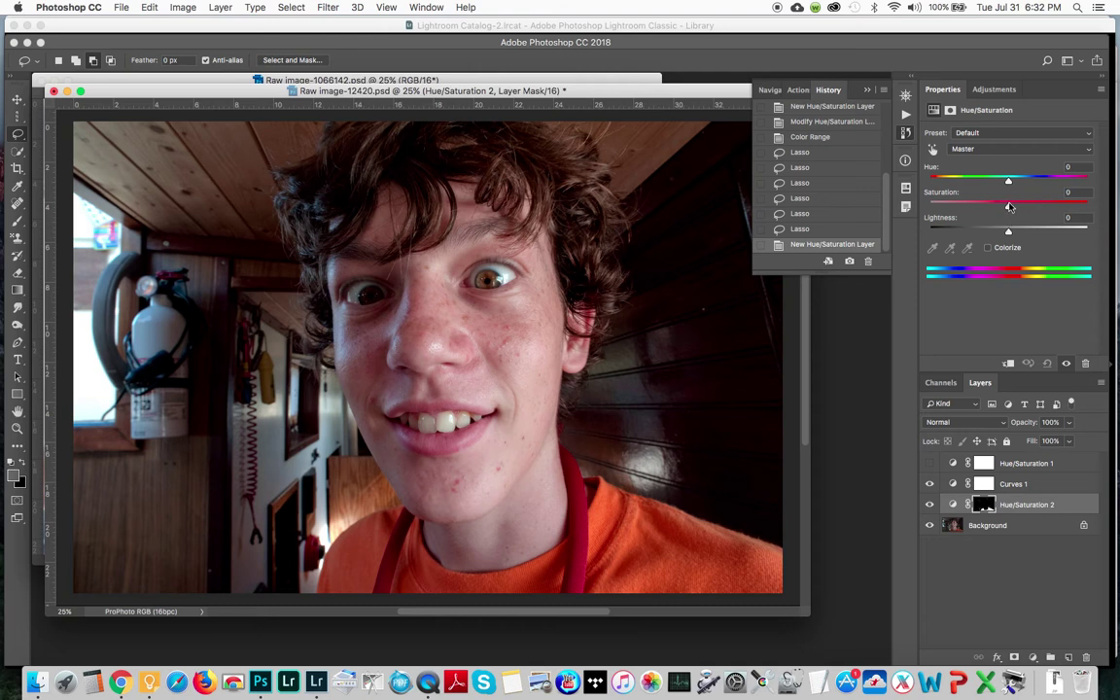
left_click_drag(1008, 183, 1023, 183)
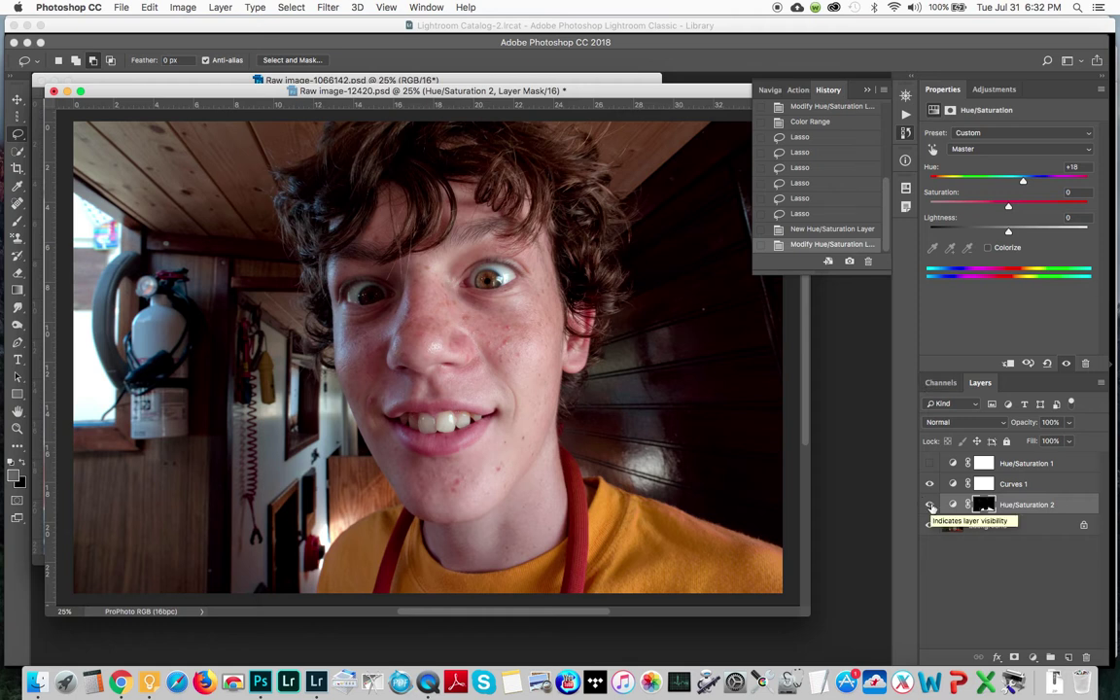
Step: Compare the shirt with the masked Hue/Saturation 2 layer off and on, and delete the hidden Hue/Saturation 1 layer
left_click(930, 504)
left_click(930, 504)
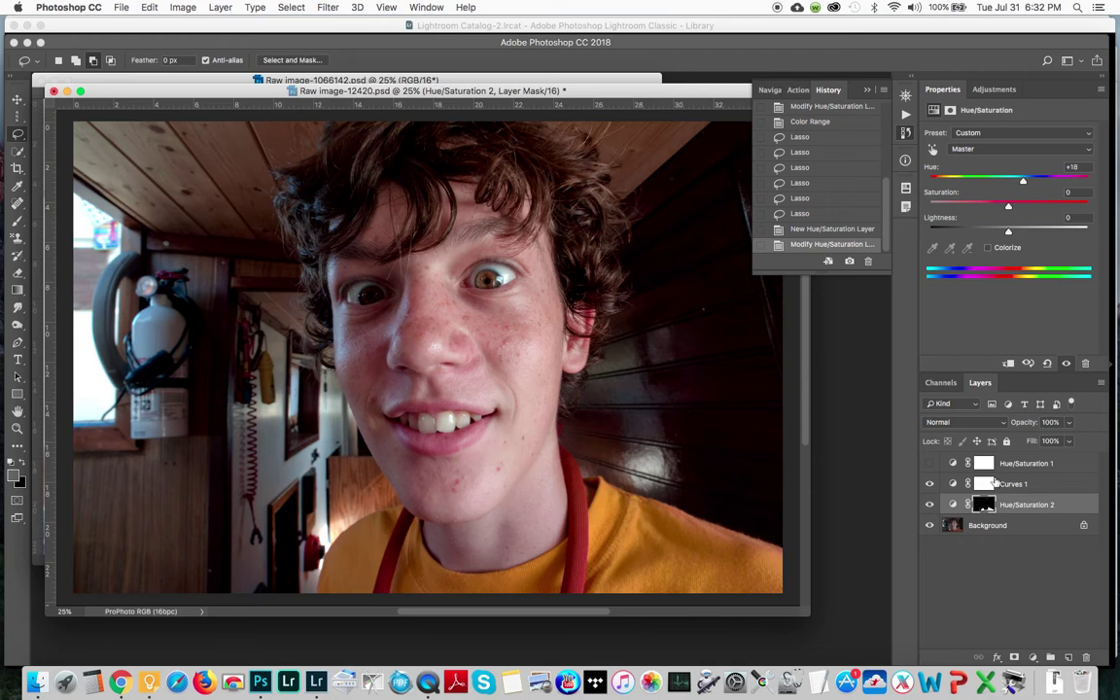
left_click(1027, 463)
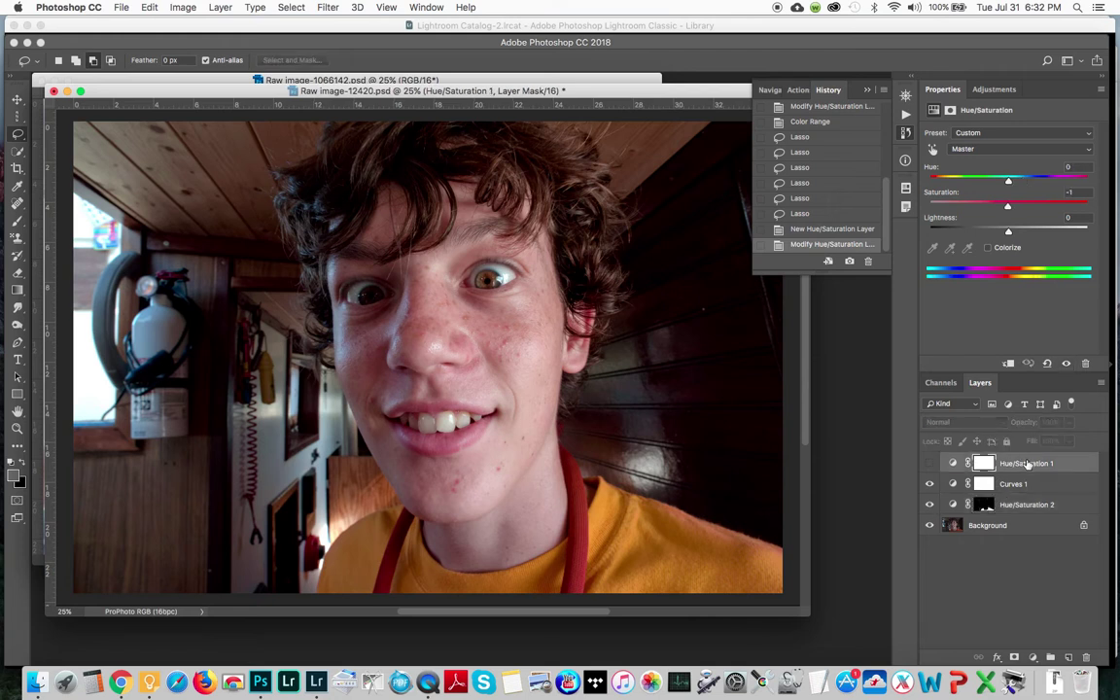
left_click_drag(1027, 464, 1085, 655)
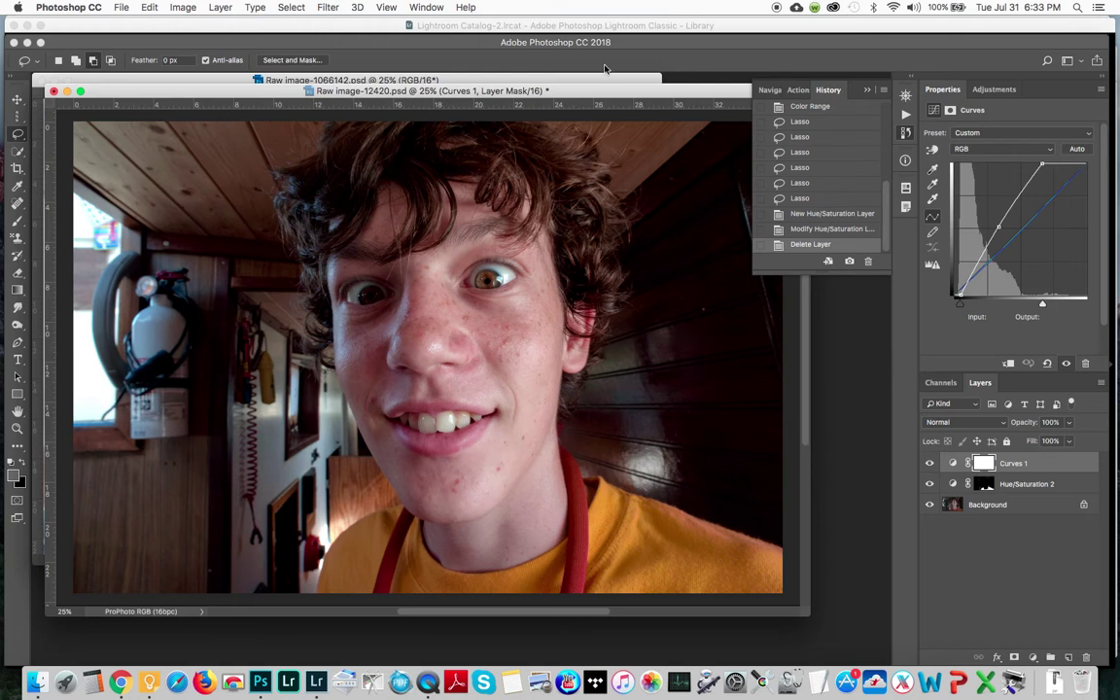
Step: Bring Raw image-1066142.psd to the front and add a Curves adjustment layer to it
left_click_drag(602, 91, 614, 120)
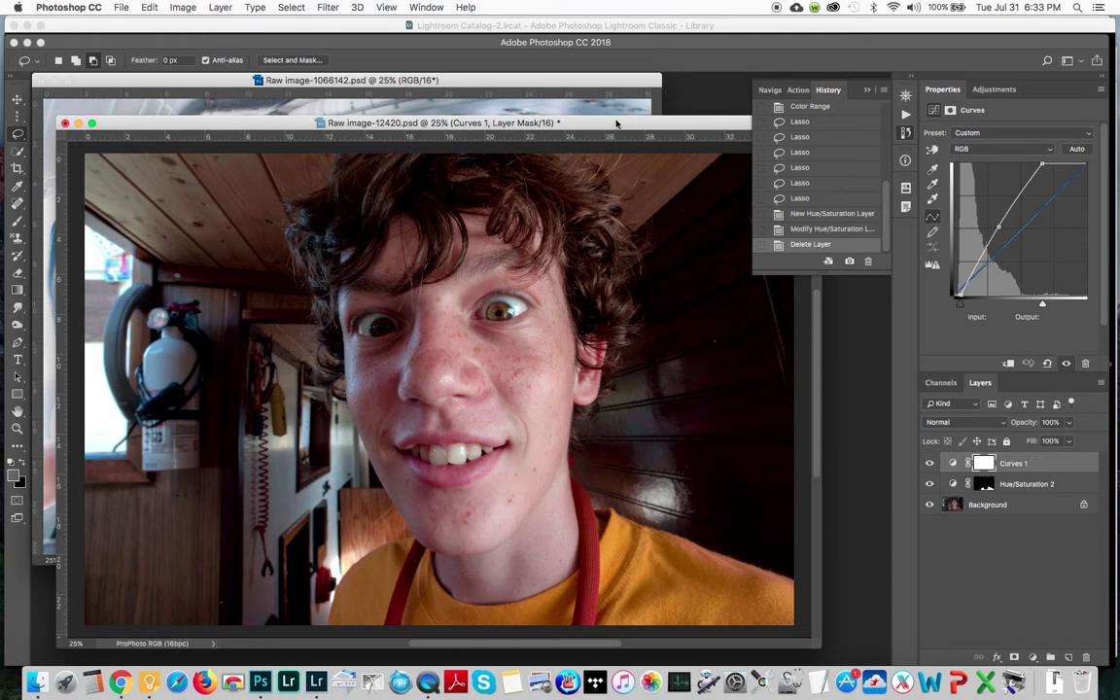
left_click(599, 83)
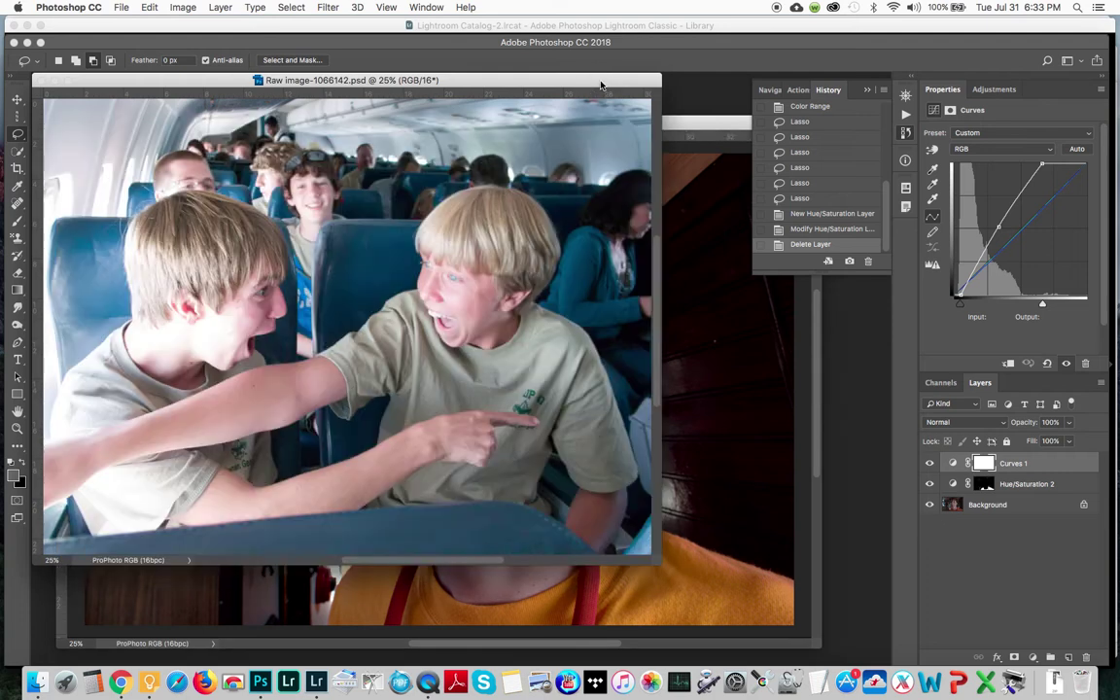
left_click_drag(600, 85, 624, 97)
left_click(992, 90)
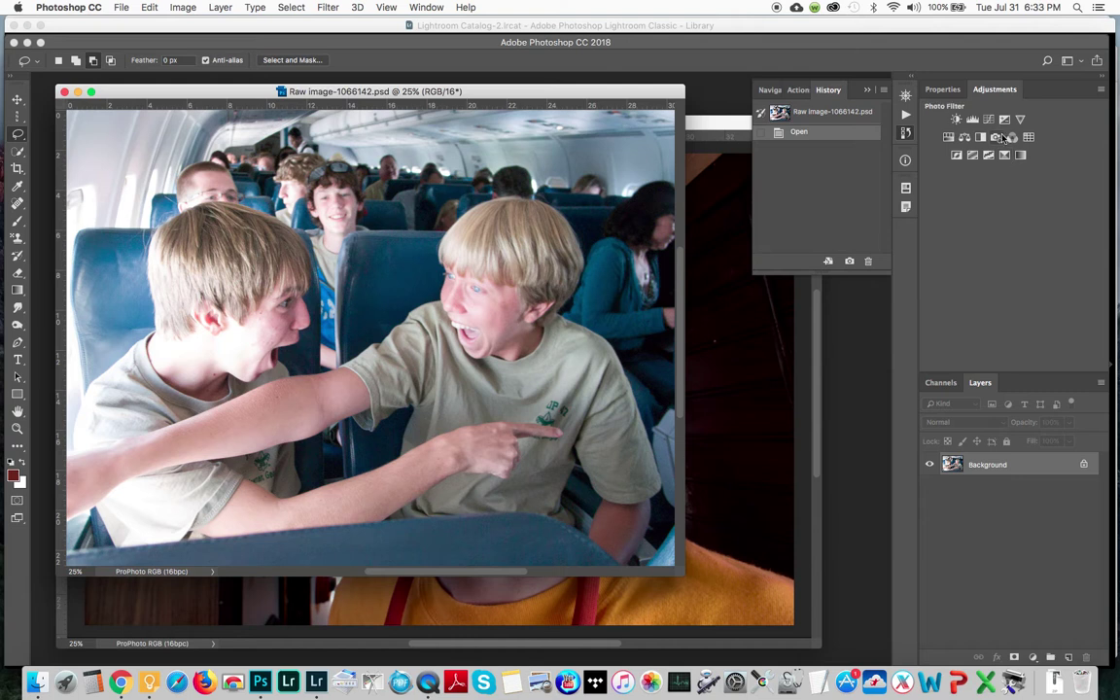
left_click(992, 119)
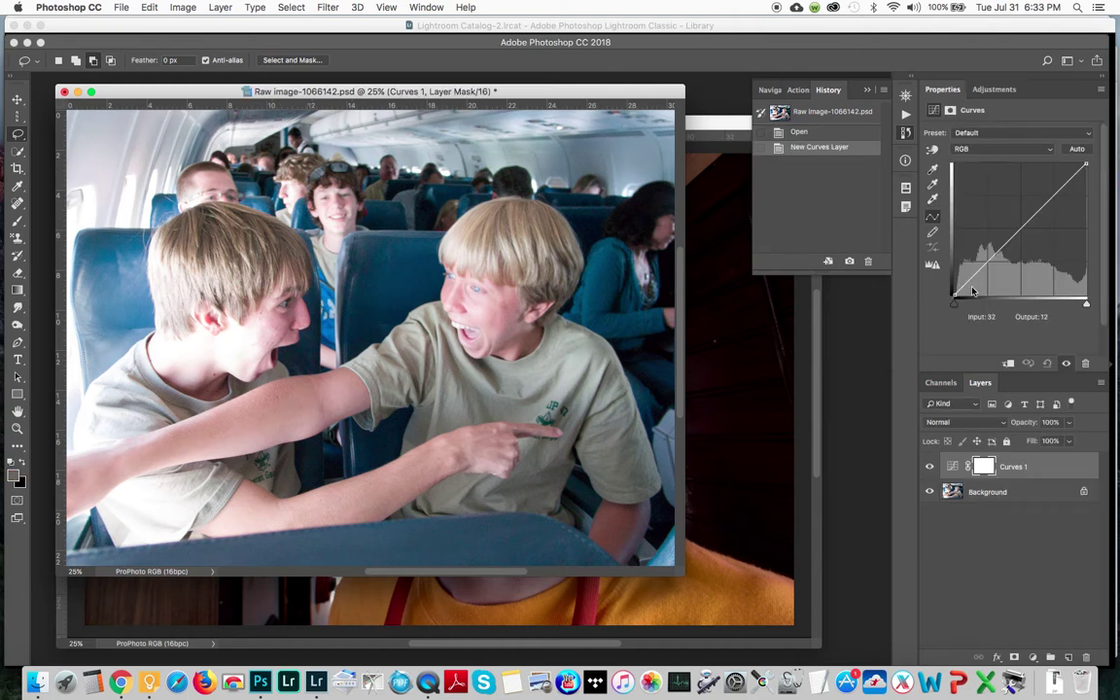
Step: Add a midtone point to the RGB curve and lower it to darken the airplane photo's midtones slightly
left_click(1011, 238)
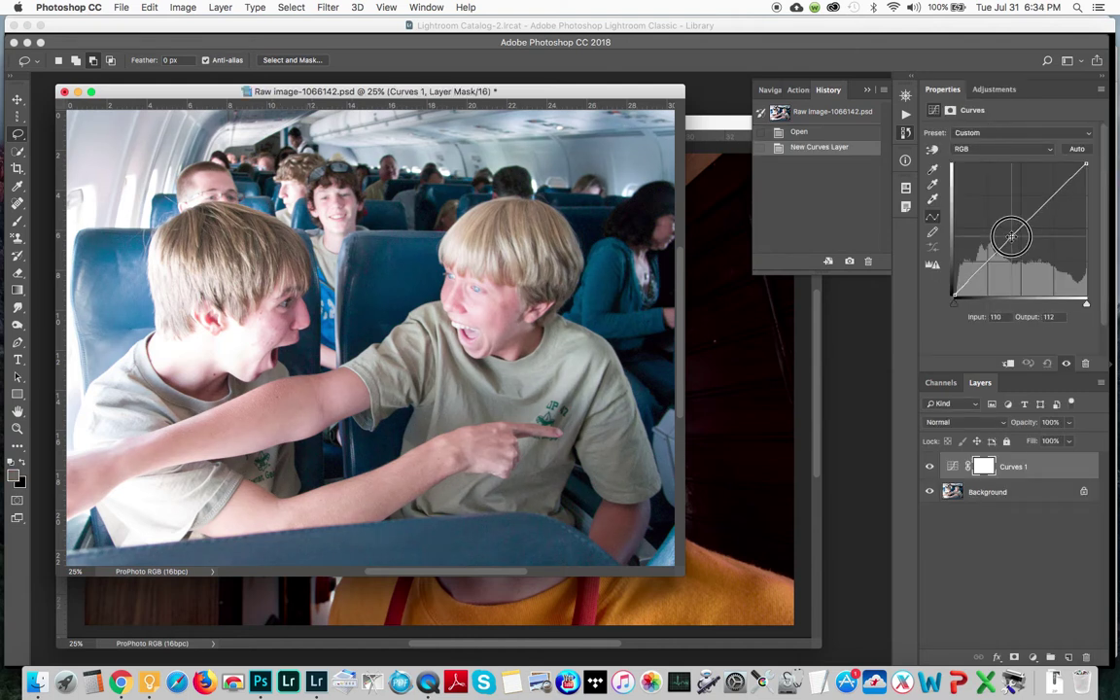
left_click_drag(1011, 237, 1013, 242)
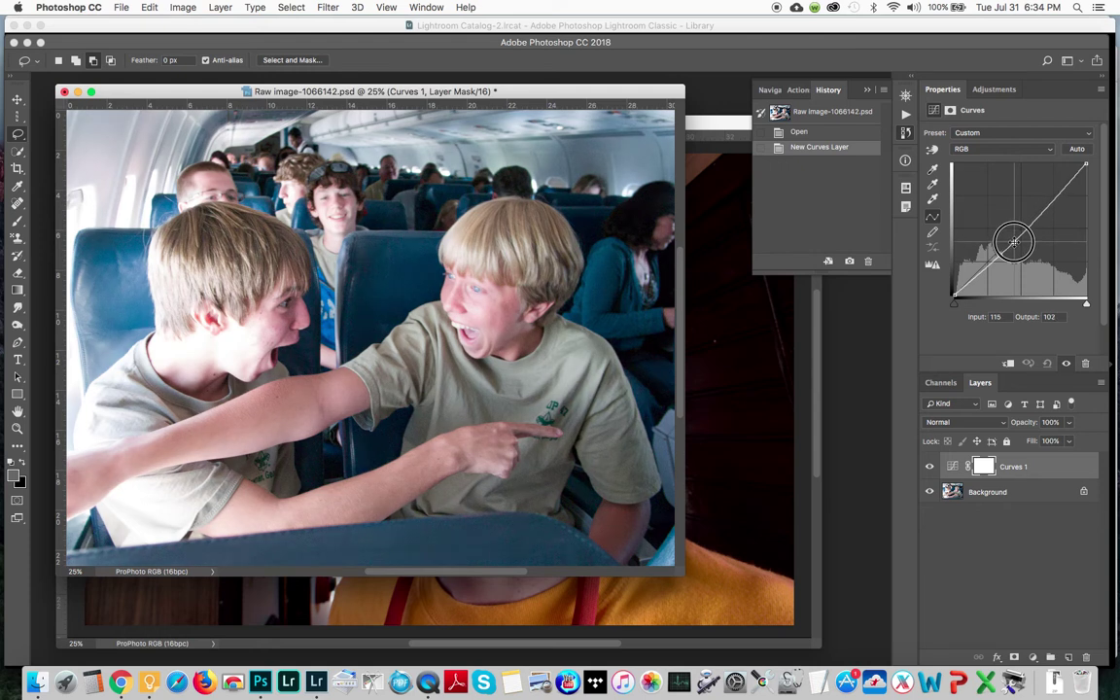
left_click_drag(1013, 242, 1013, 246)
Step: Add a Hue/Saturation adjustment layer above the curves and set the Master Saturation to +9
left_click(994, 88)
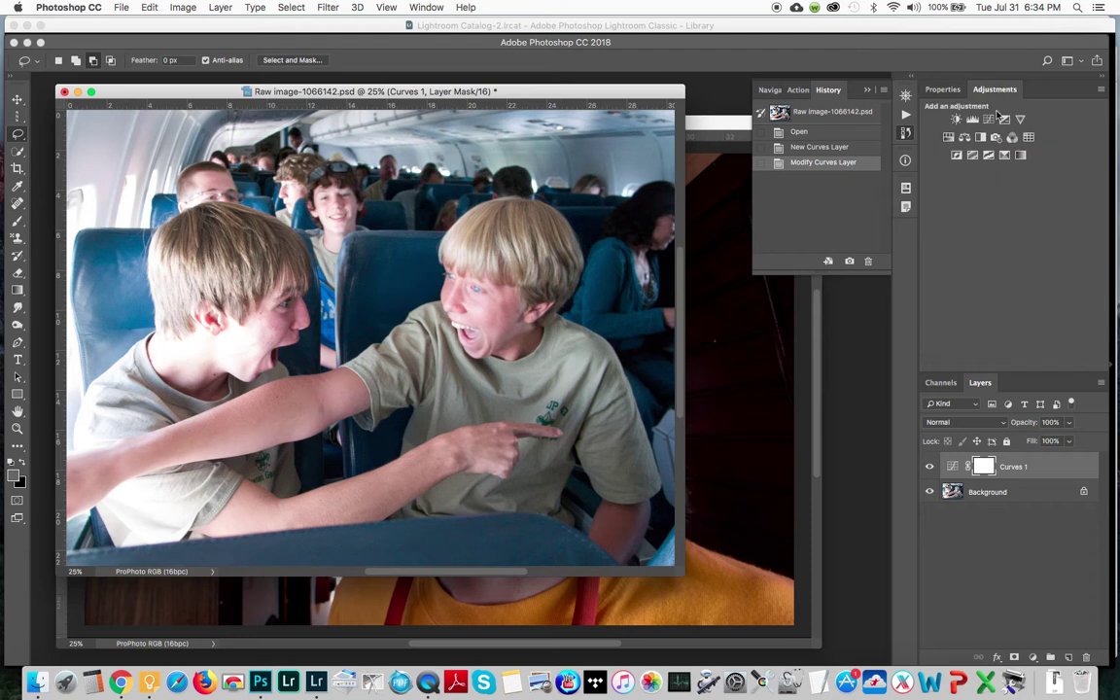
left_click(953, 139)
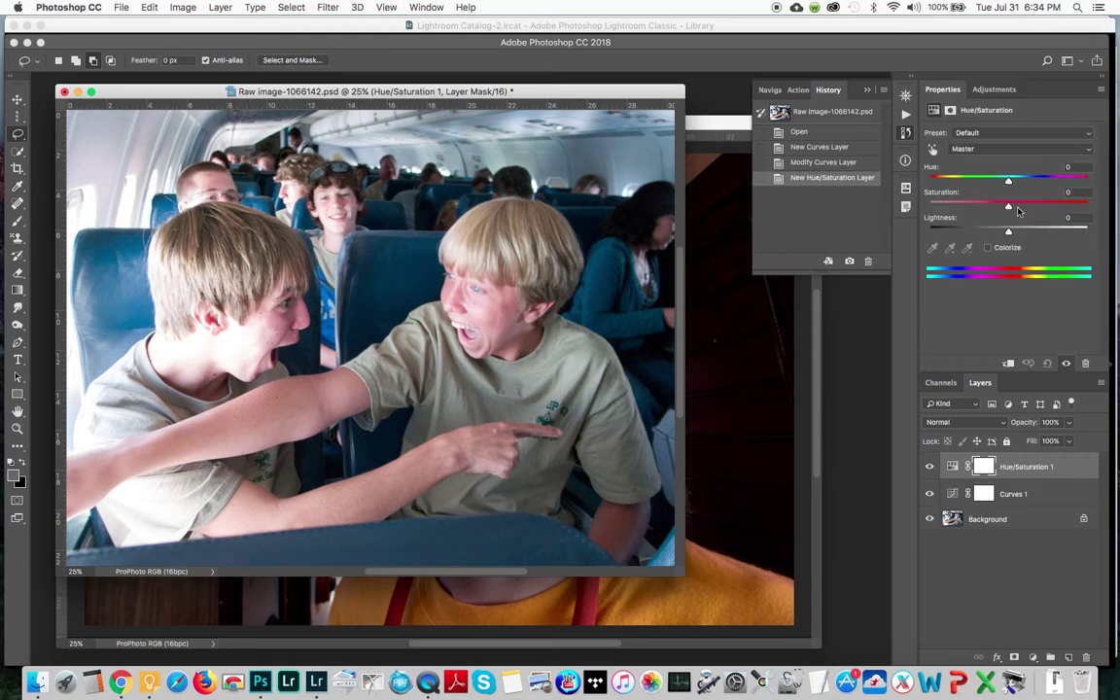
left_click_drag(1008, 206, 1016, 209)
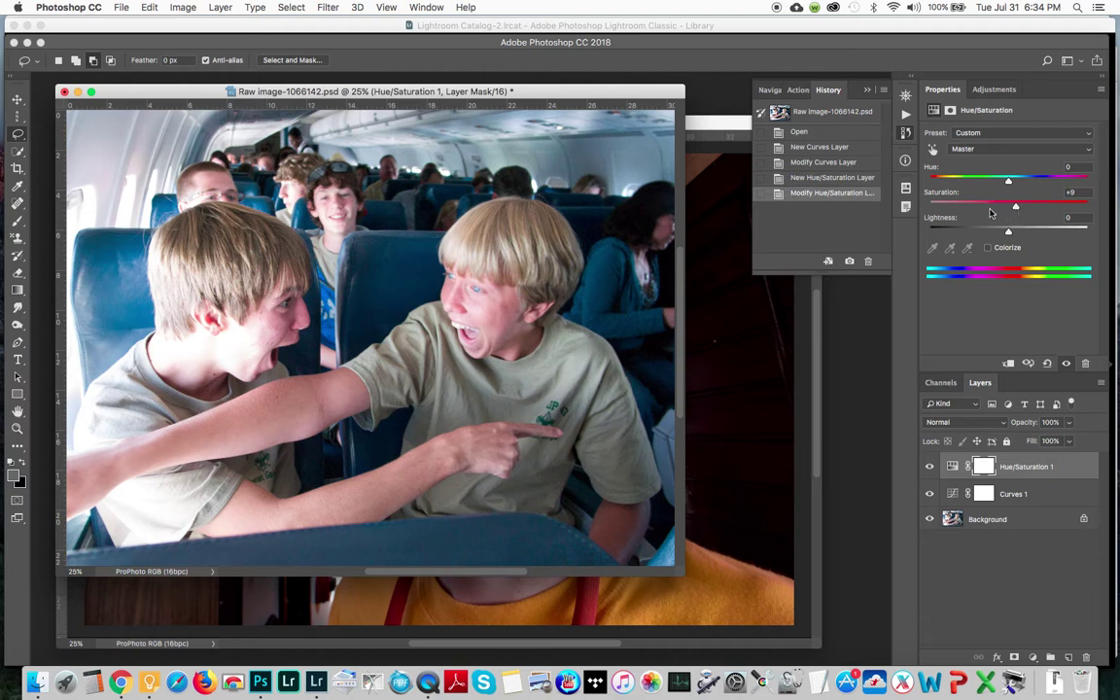
Step: Limit the Hue/Saturation adjustment to Reds, sample the facing boy's skin, and set that range's Saturation to -10
left_click(995, 153)
left_click(993, 158)
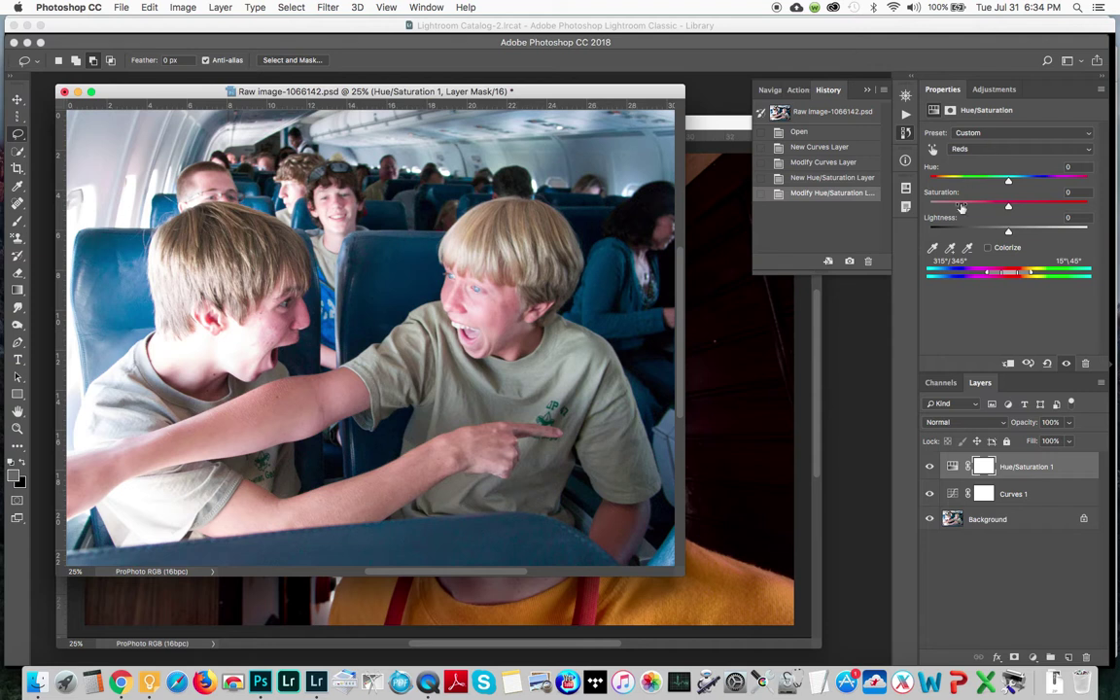
left_click(950, 250)
left_click(457, 268)
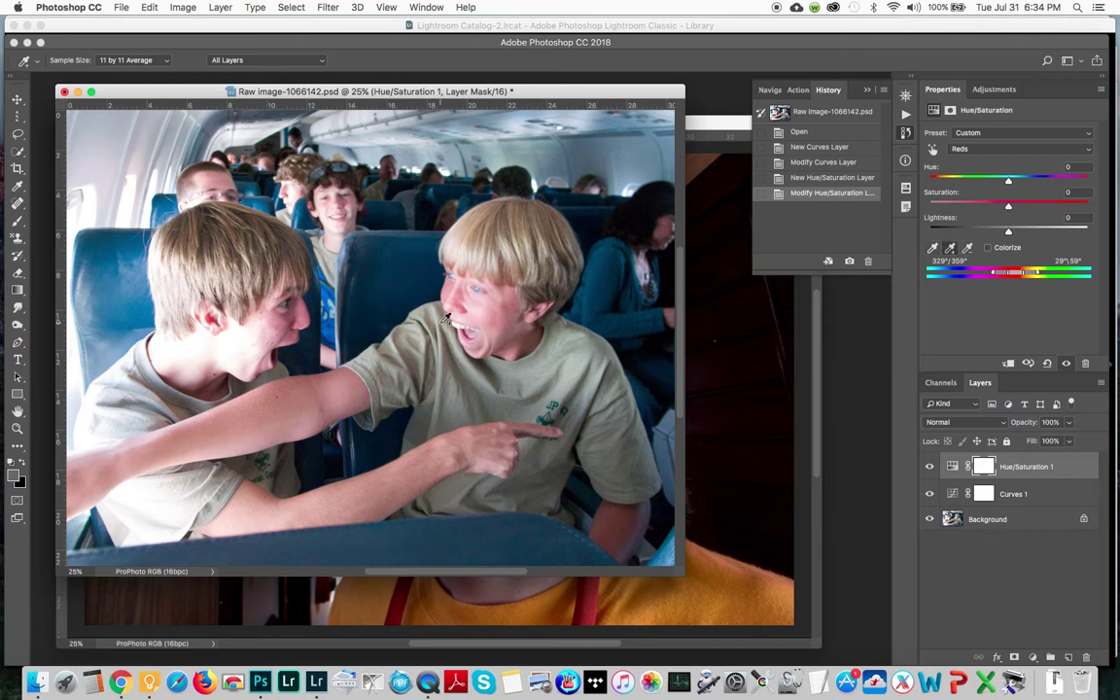
left_click(453, 273)
left_click_drag(1003, 205, 1001, 208)
Step: Close all open documents, saving the changes to both PSD files with Maximize Compatibility enabled
left_click_drag(556, 98, 591, 102)
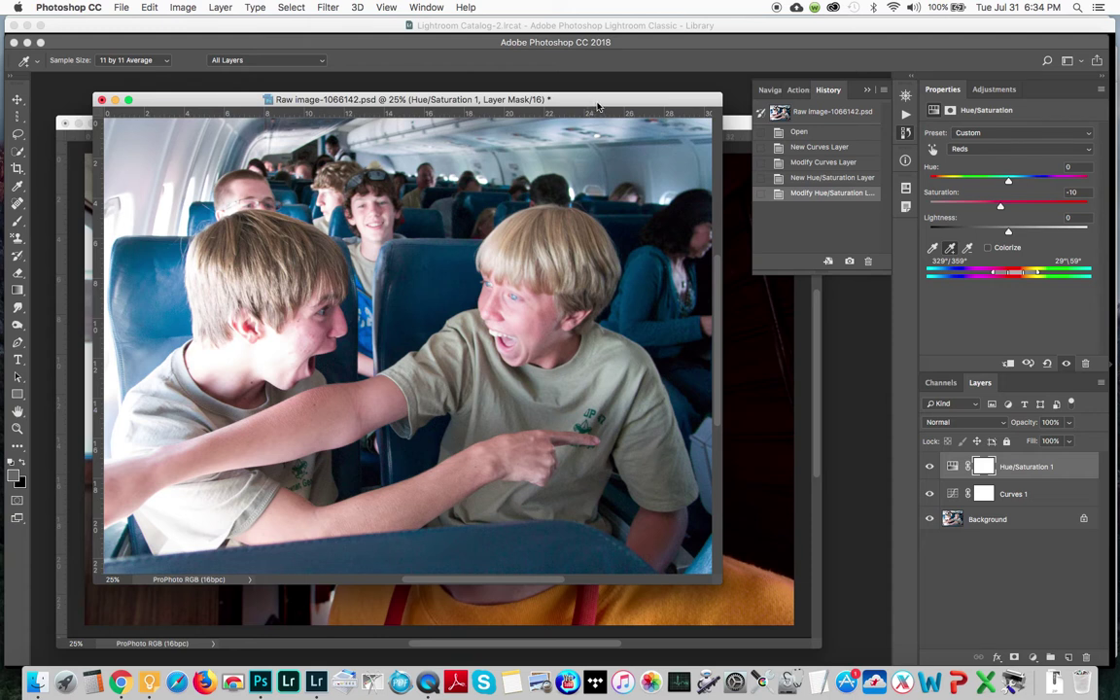
left_click(123, 8)
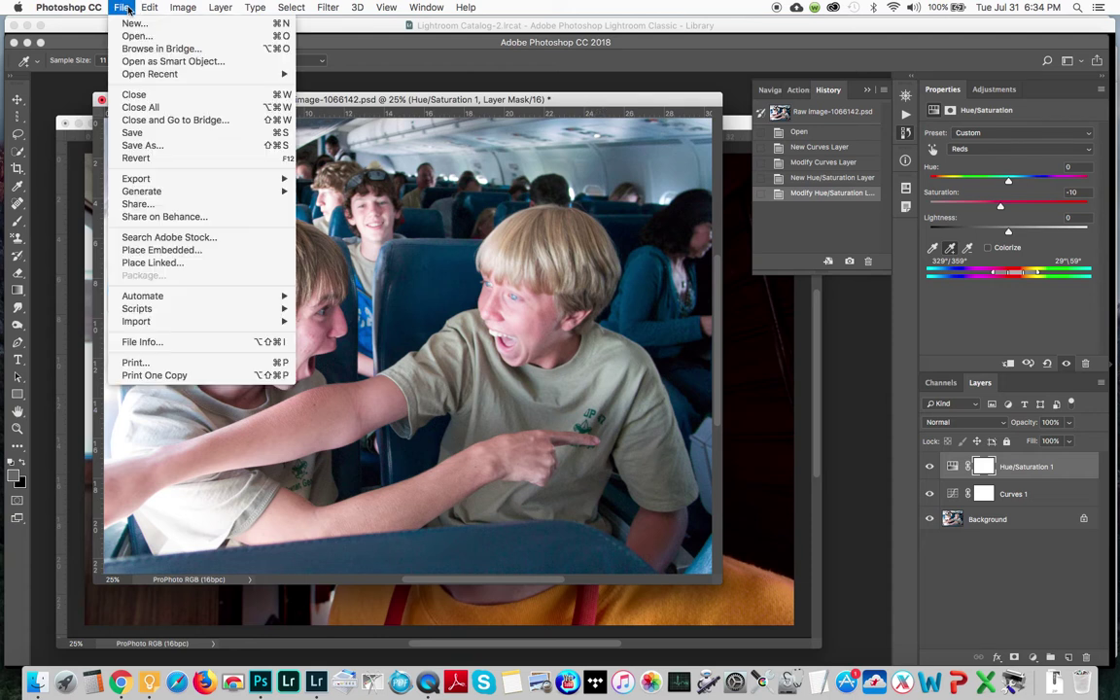
left_click(152, 110)
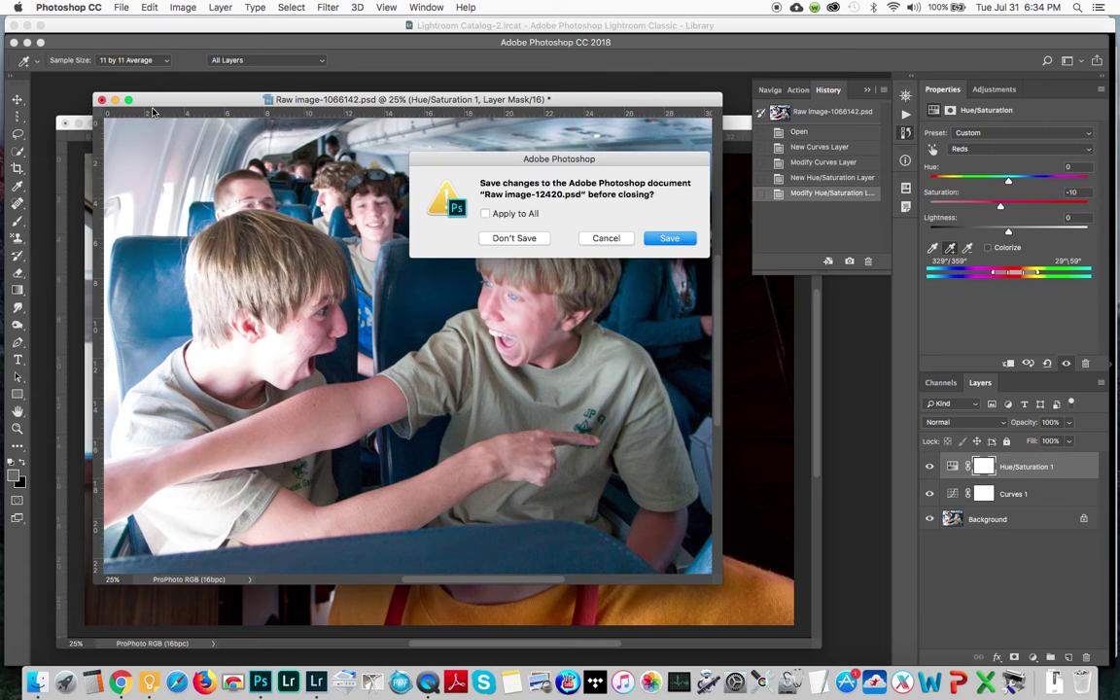
left_click(486, 214)
left_click(670, 240)
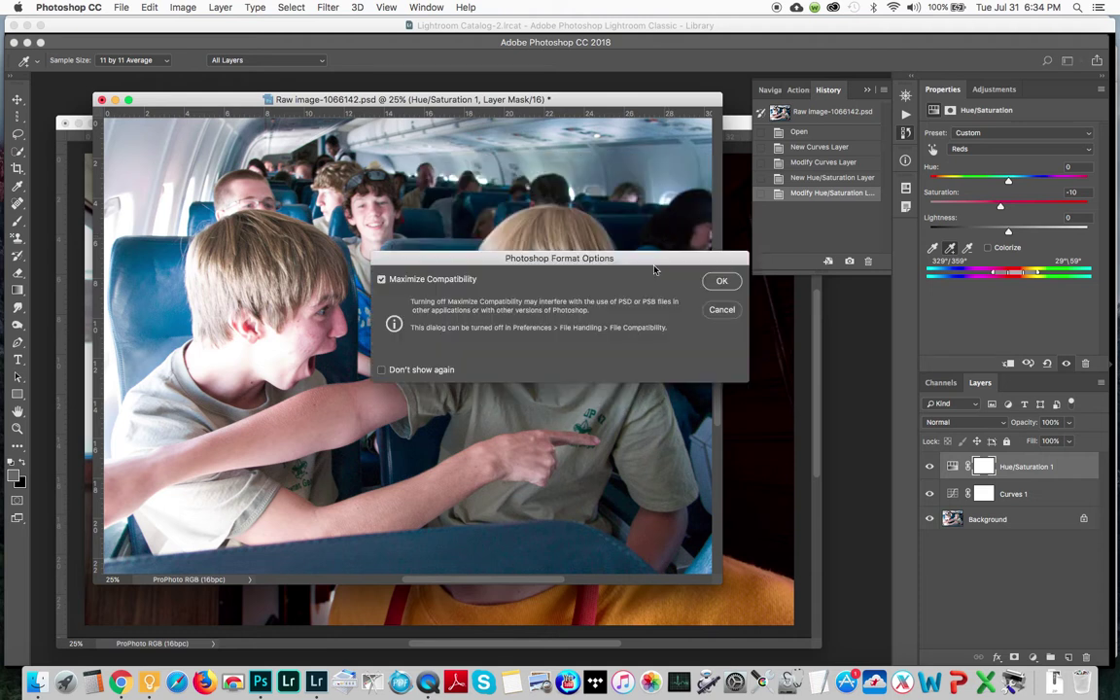
left_click(725, 282)
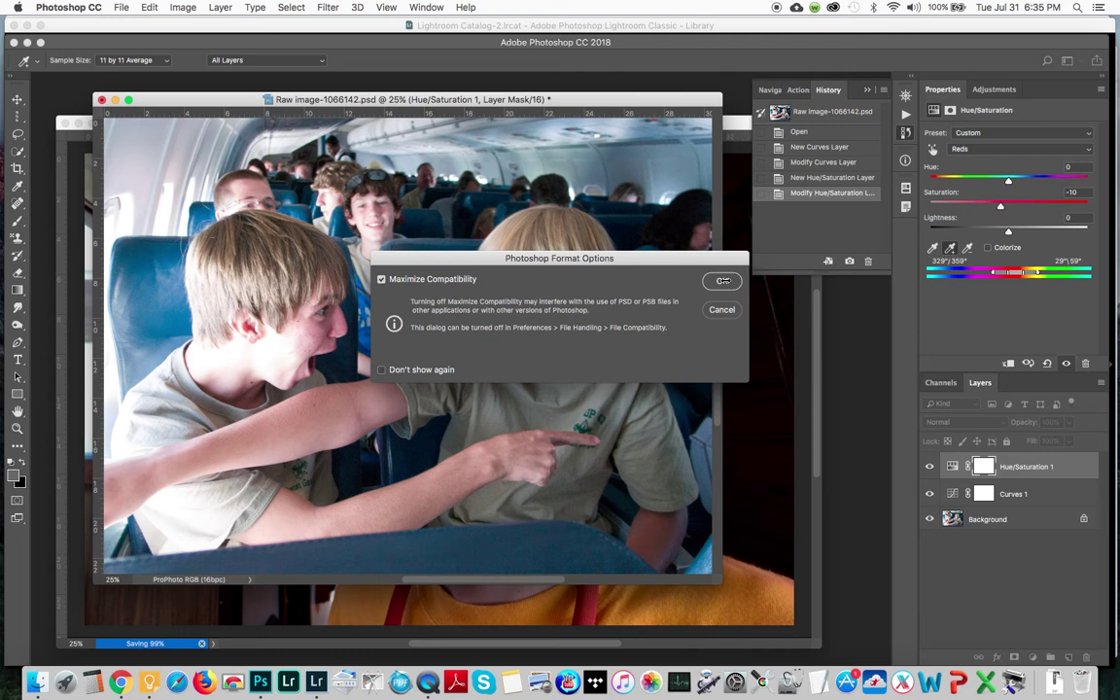
left_click(722, 282)
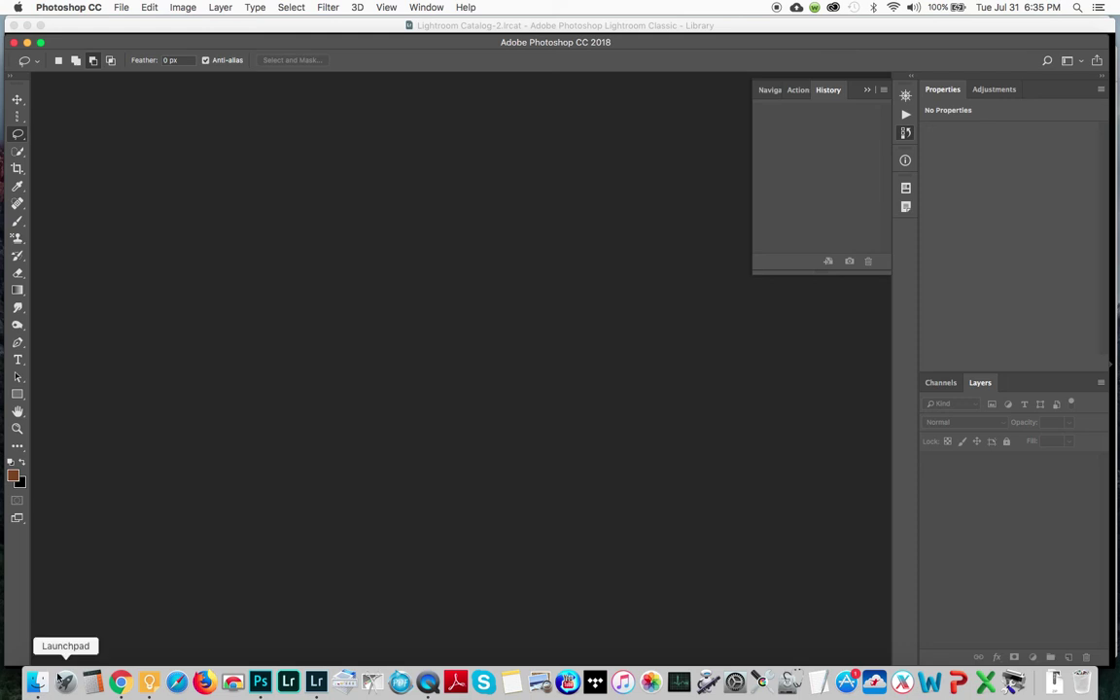
Step: Switch to Finder, open the assignment 2 folder in work in progress, and check Raw image-12420.psd and Raw image-1066142.psd
left_click(37, 684)
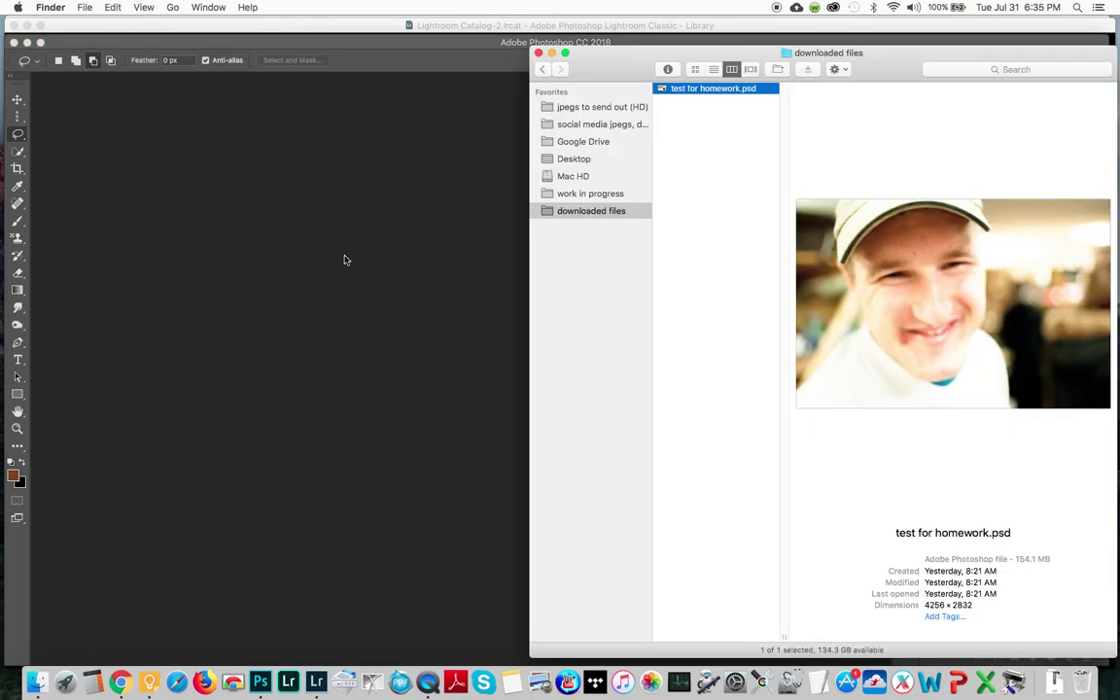
left_click(570, 196)
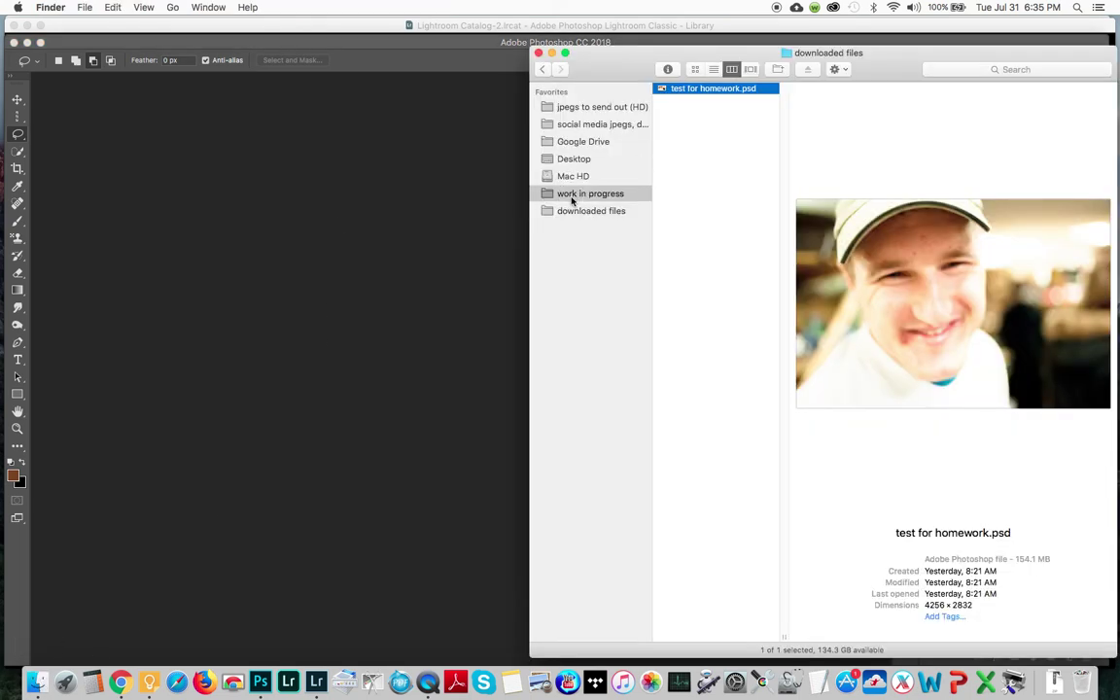
left_click_drag(707, 52, 631, 58)
left_click(615, 132)
left_click(773, 97)
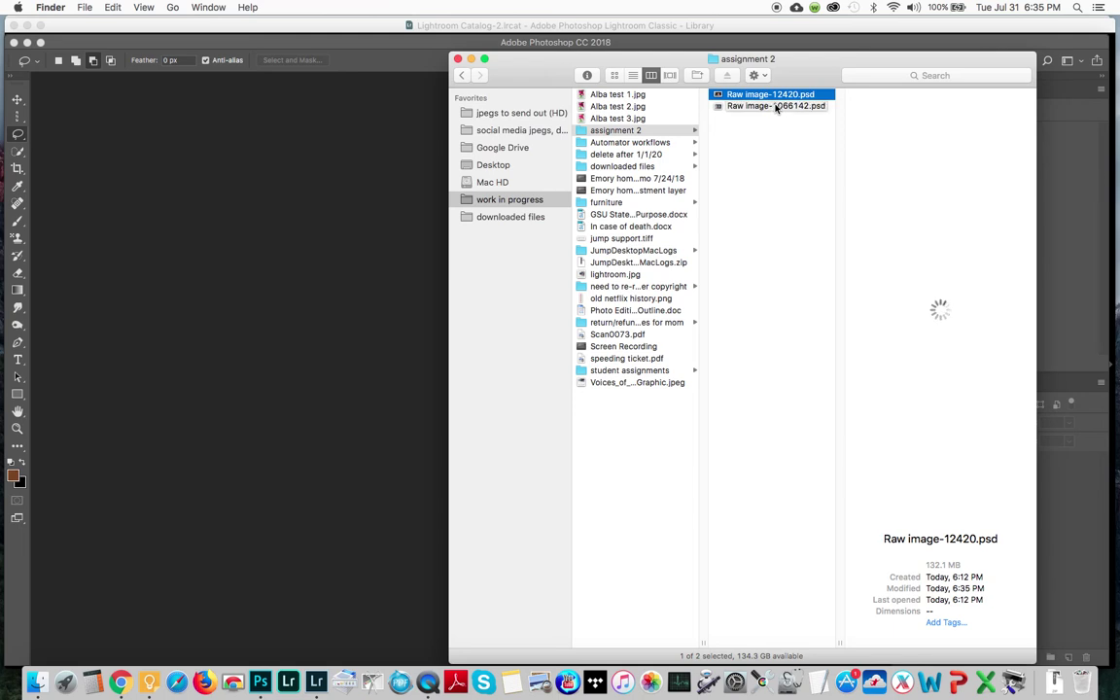
left_click(722, 107)
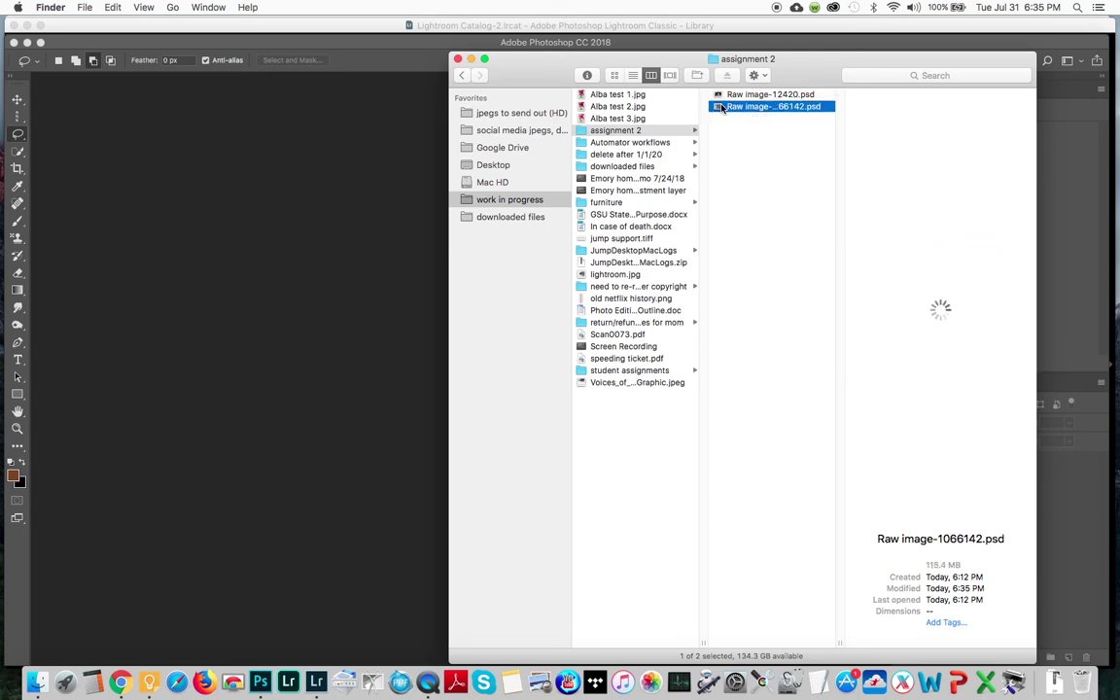